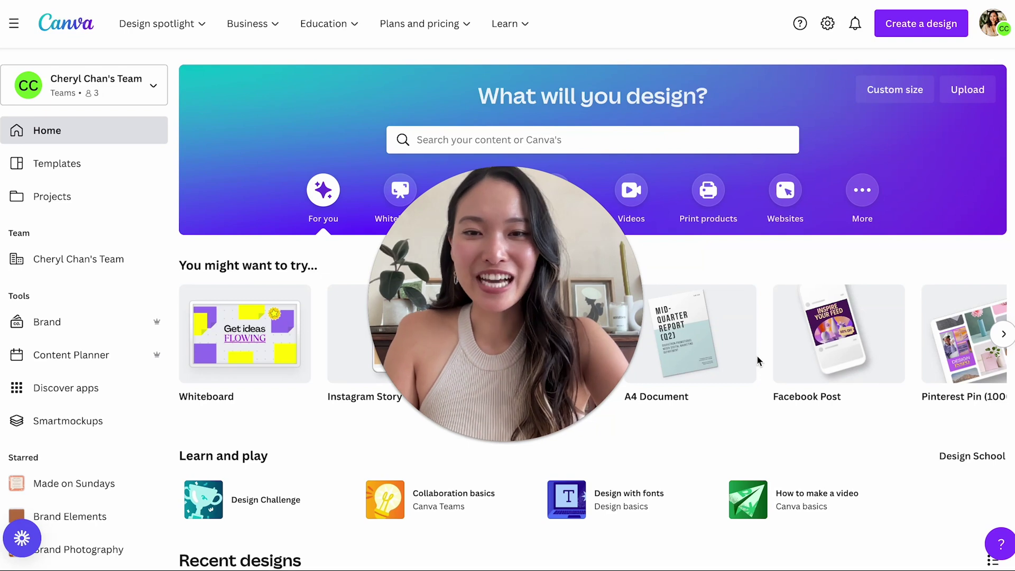
Open Benefits_of_Activated_Charcoal.pdf from the folder in Acrobat and position its window on screen.
mouse_move(576, 345)
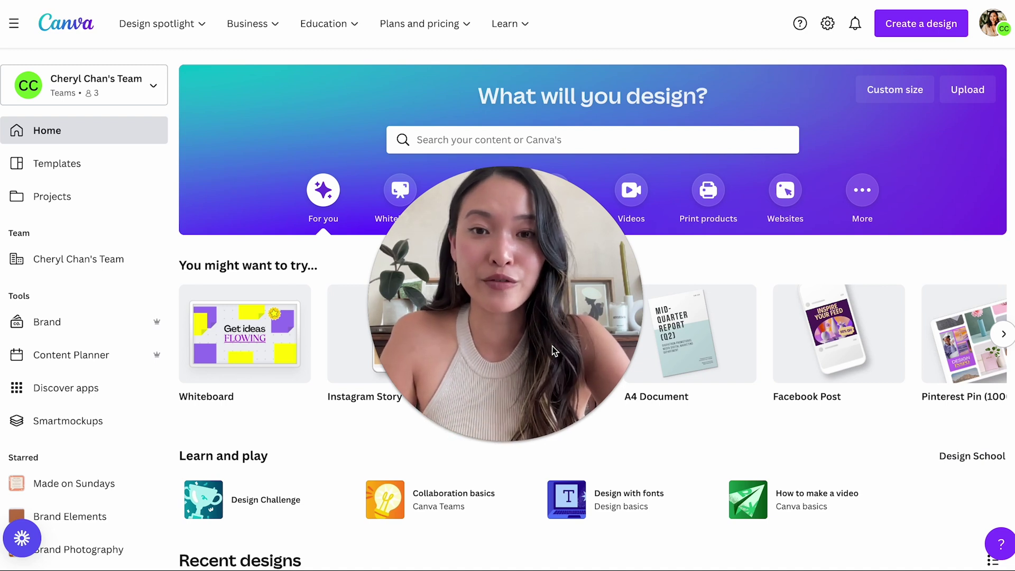
mouse_move(500, 389)
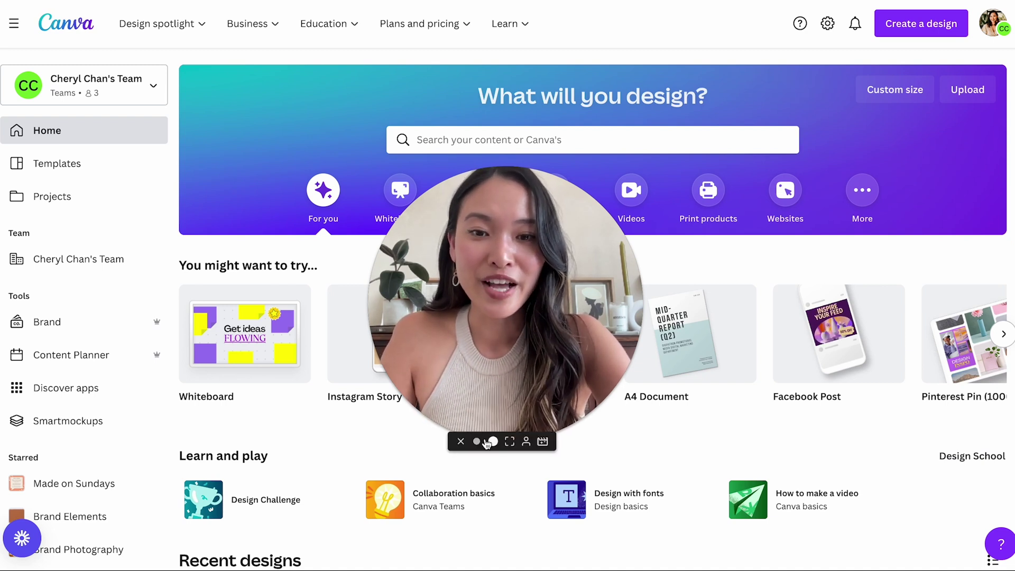
left_click(479, 442)
left_click_drag(440, 389, 117, 497)
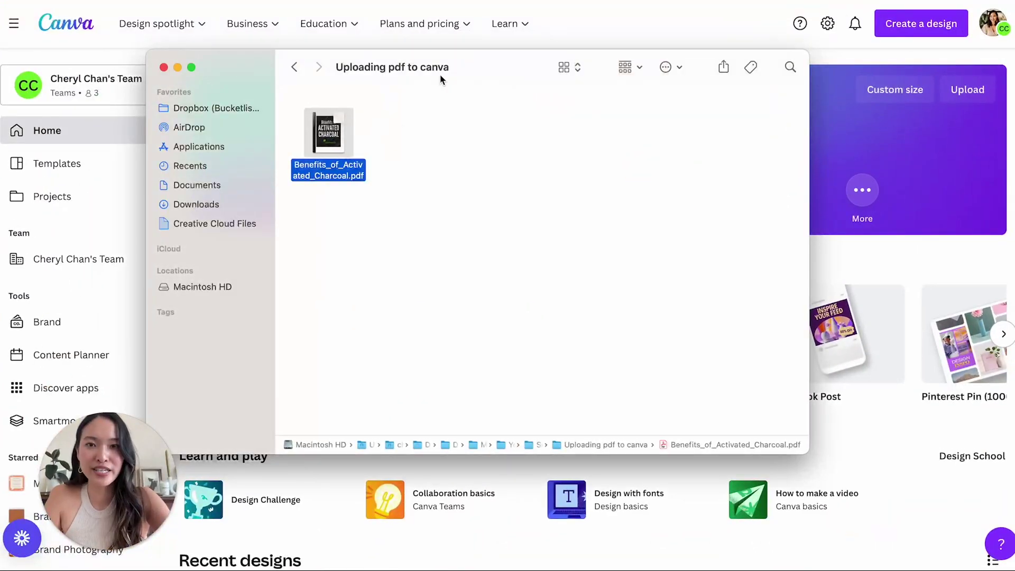
left_click_drag(440, 80, 465, 172)
left_click_drag(326, 235, 431, 304)
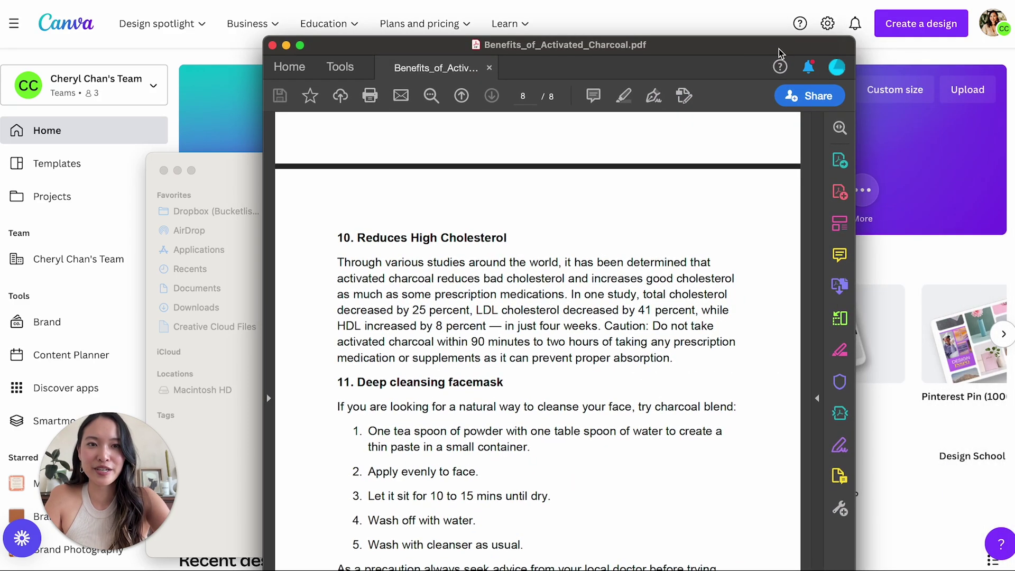
scroll(688, 254, "up", 2)
scroll(687, 253, "up", 20)
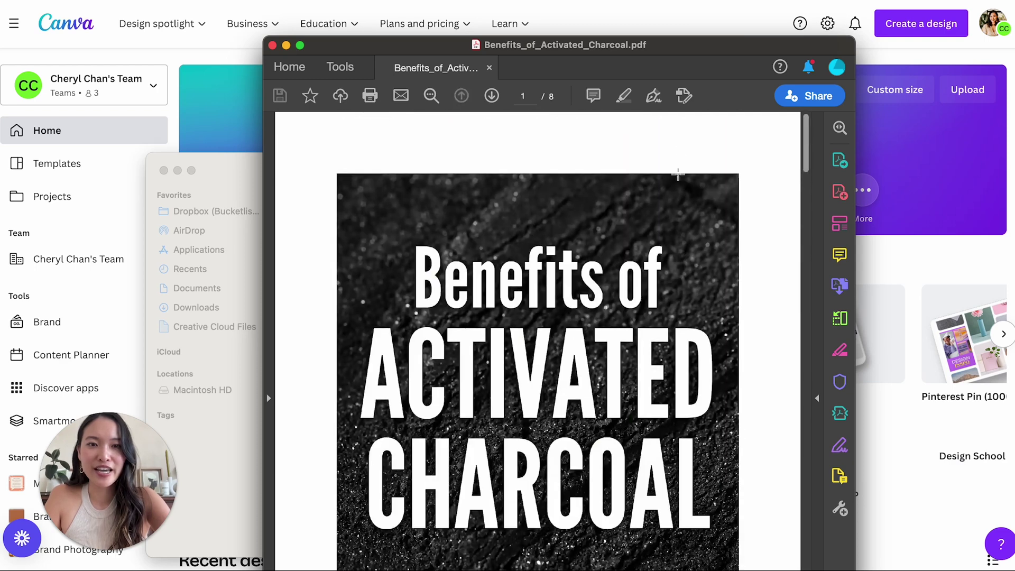
left_click_drag(686, 47, 732, 0)
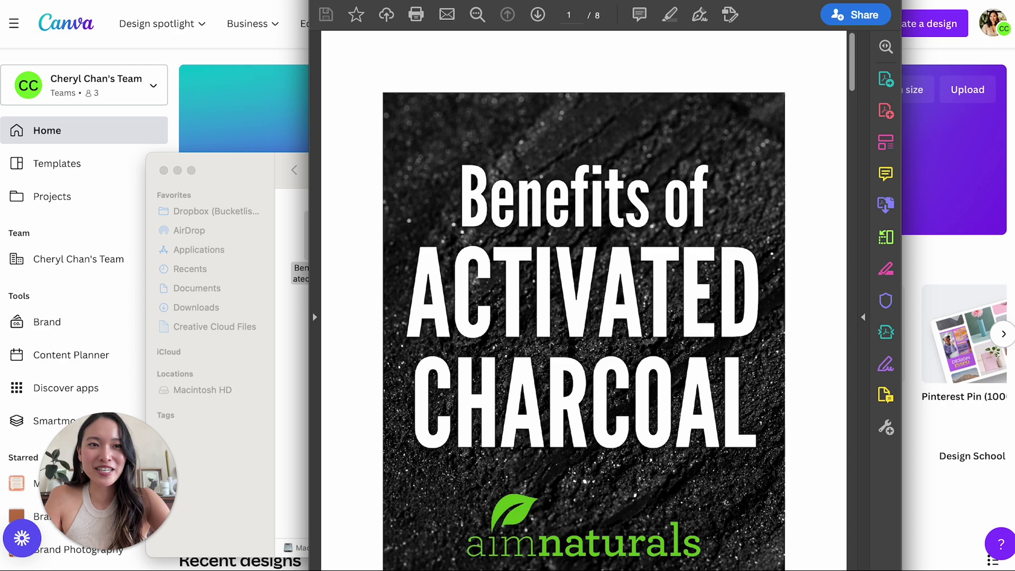
left_click(798, 67)
left_click_drag(689, 84, 707, 19)
Scroll through all 8 pages of the original PDF, then return to Canva's home page.
scroll(736, 222, "down", 1)
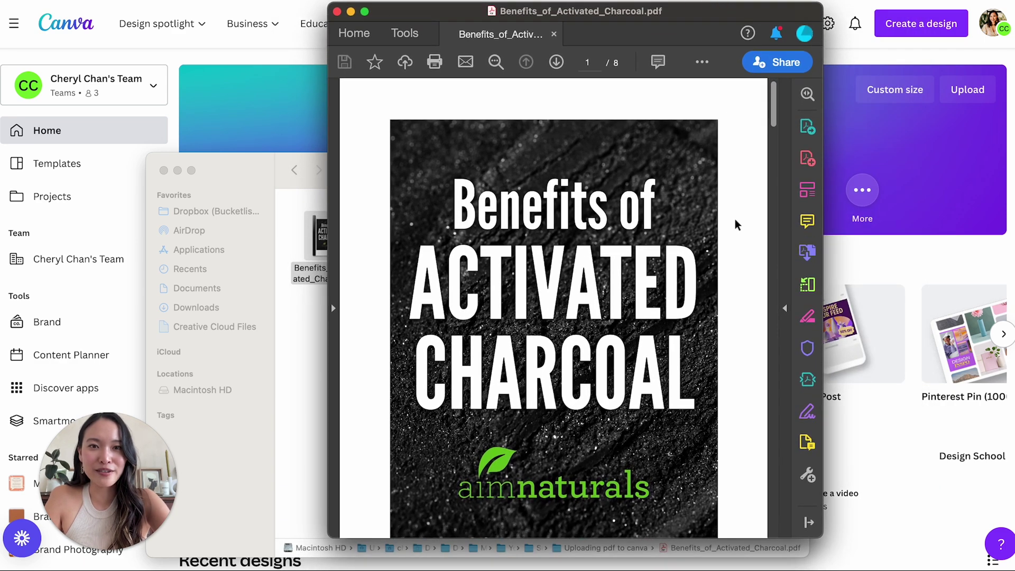
scroll(737, 225, "down", 20)
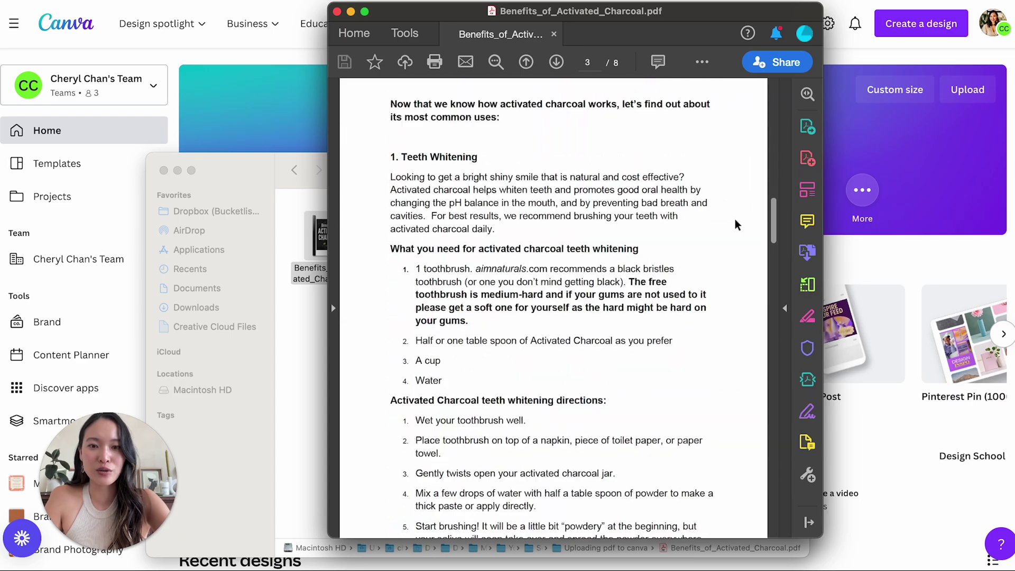
scroll(736, 224, "down", 20)
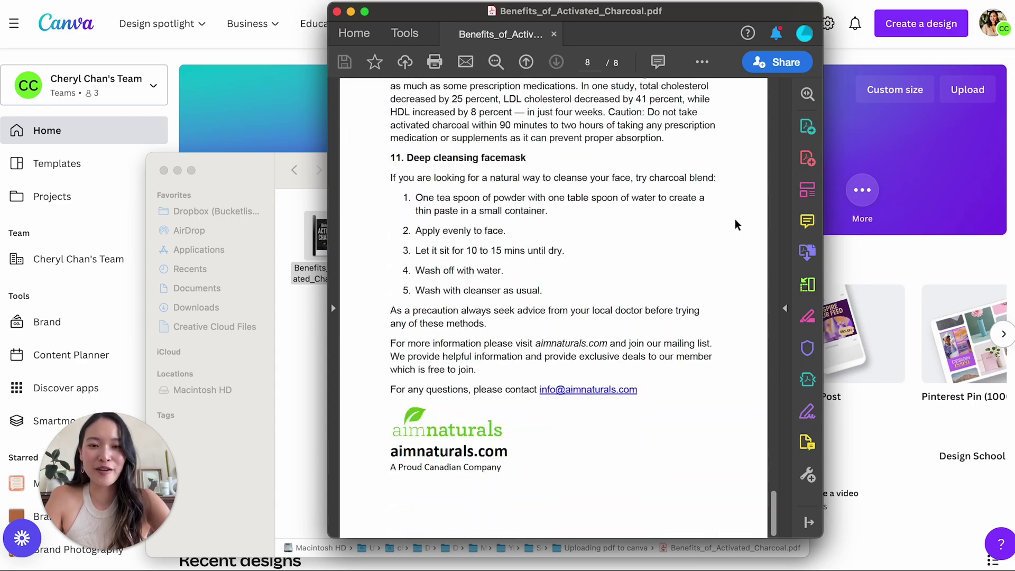
scroll(736, 224, "up", 20)
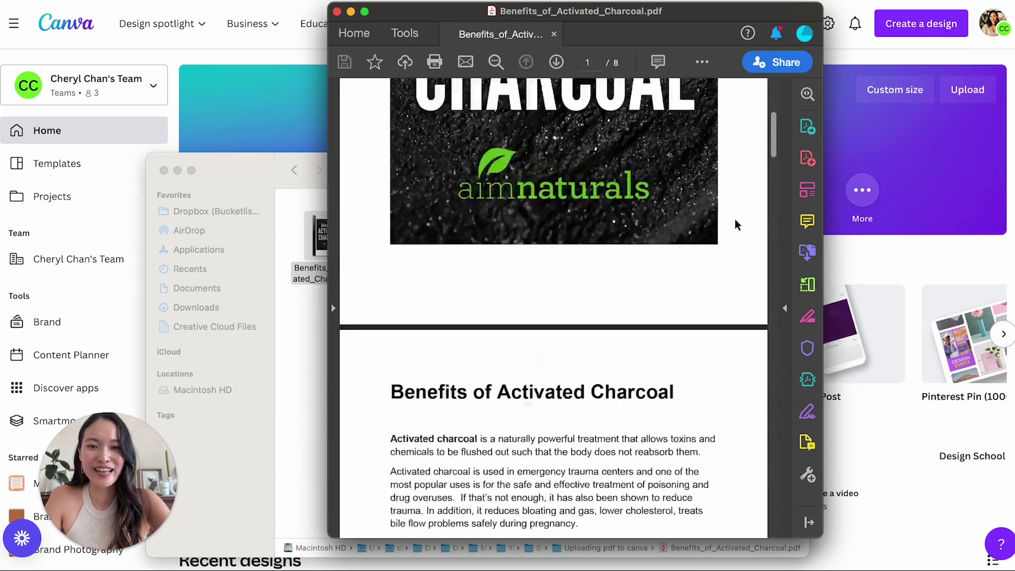
scroll(737, 224, "up", 3)
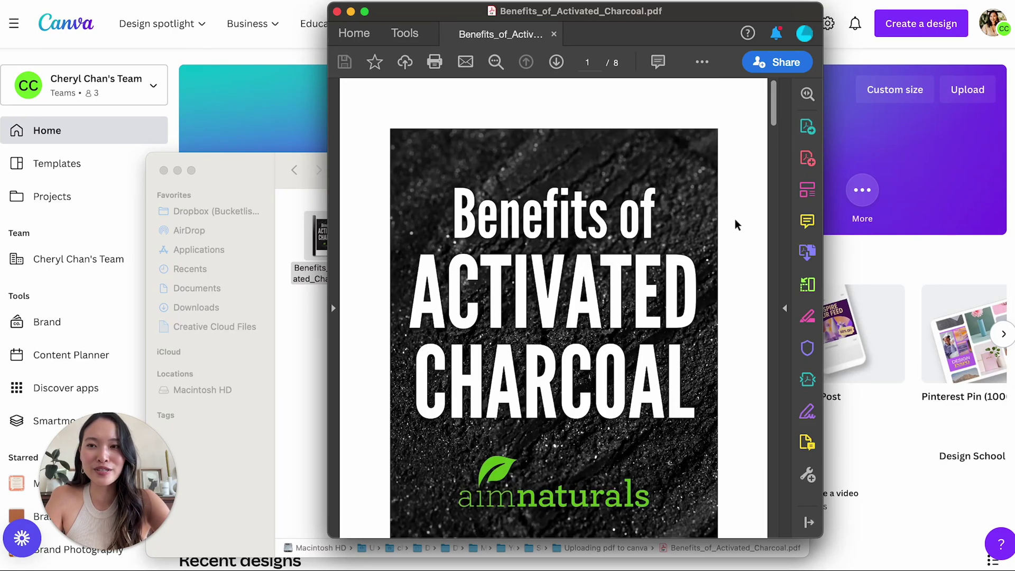
scroll(736, 225, "down", 8)
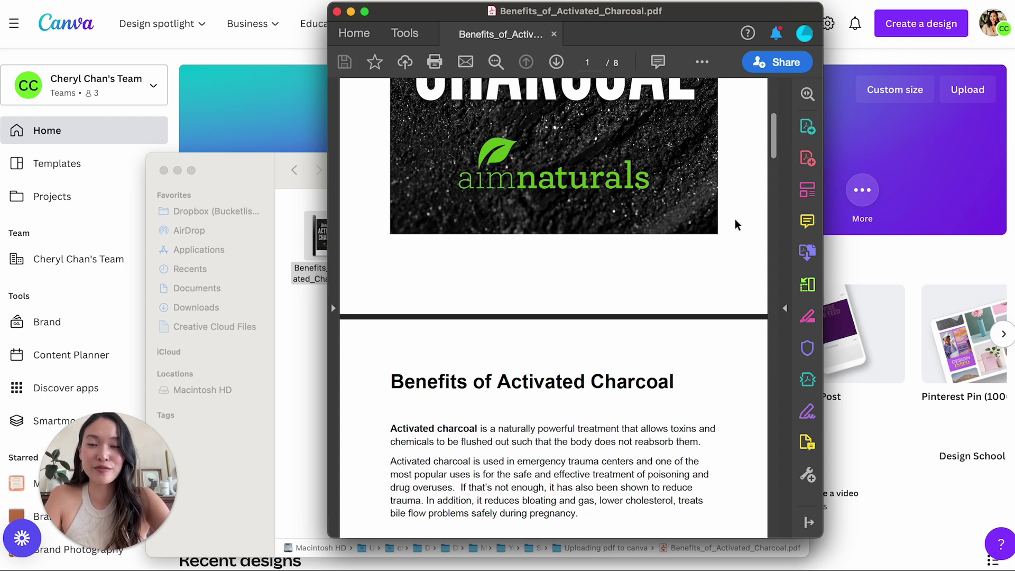
scroll(735, 222, "down", 4)
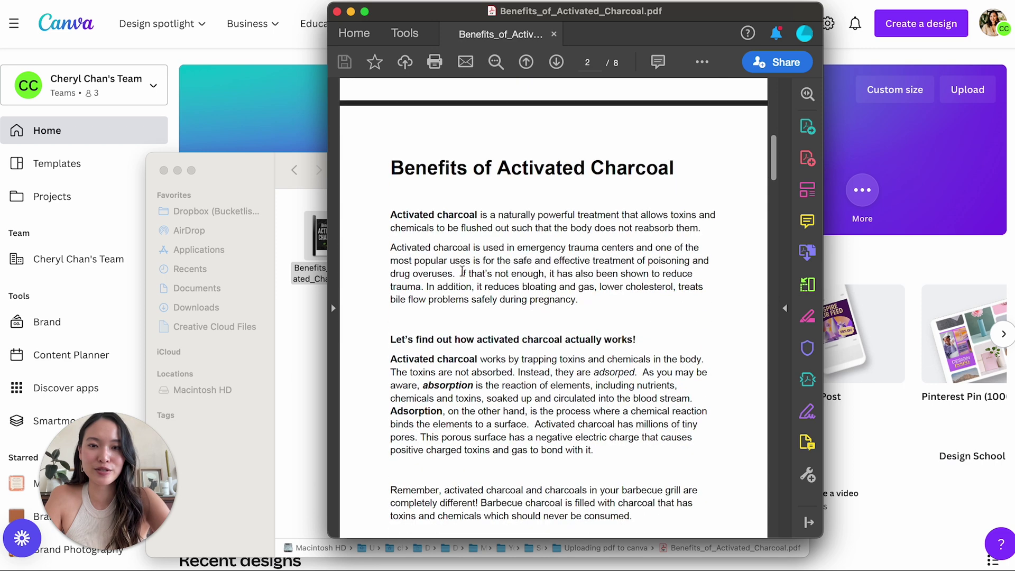
left_click_drag(457, 214, 696, 490)
left_click(625, 419)
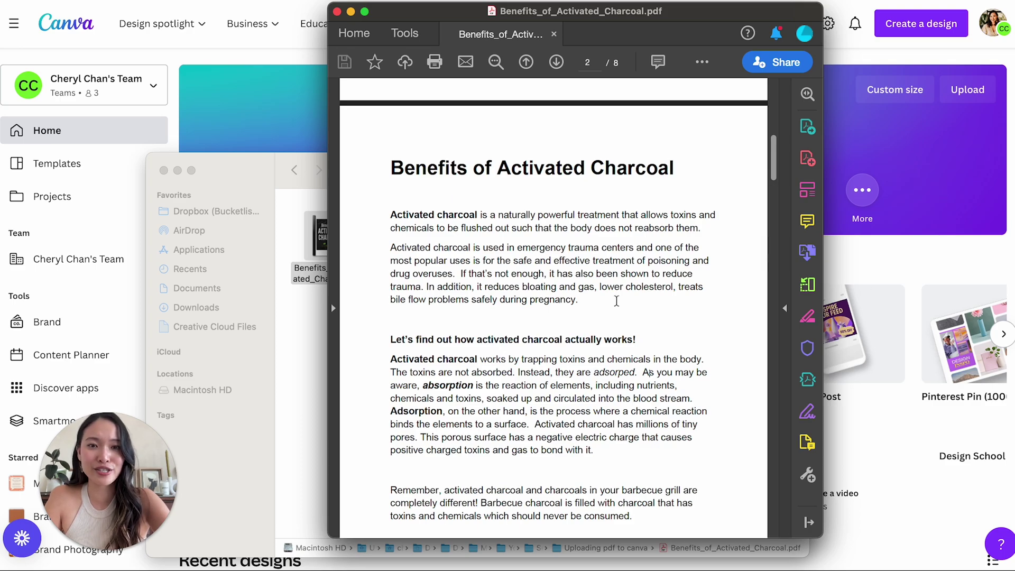
scroll(617, 301, "up", 5)
scroll(617, 301, "down", 15)
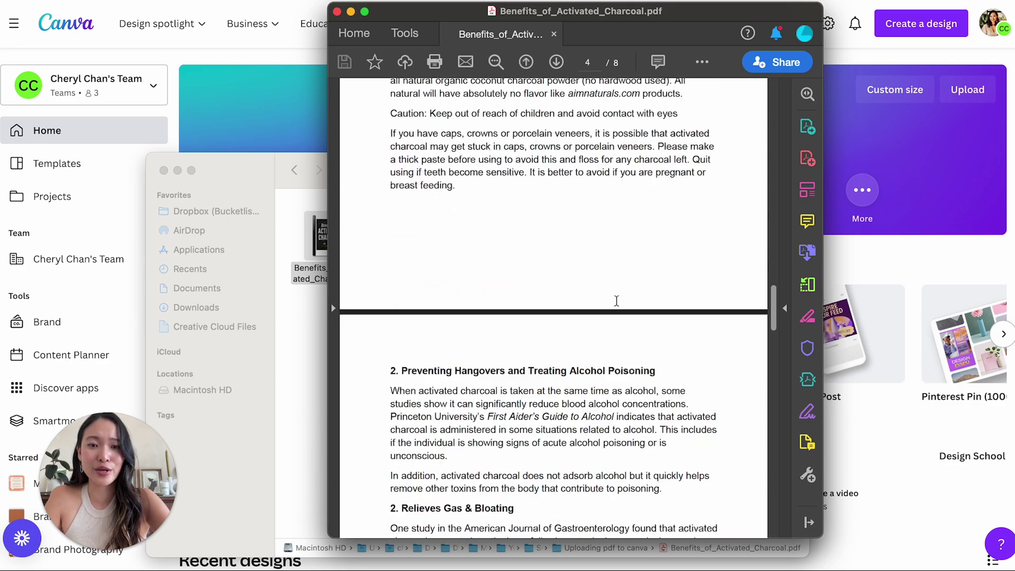
scroll(617, 300, "down", 15)
left_click(910, 247)
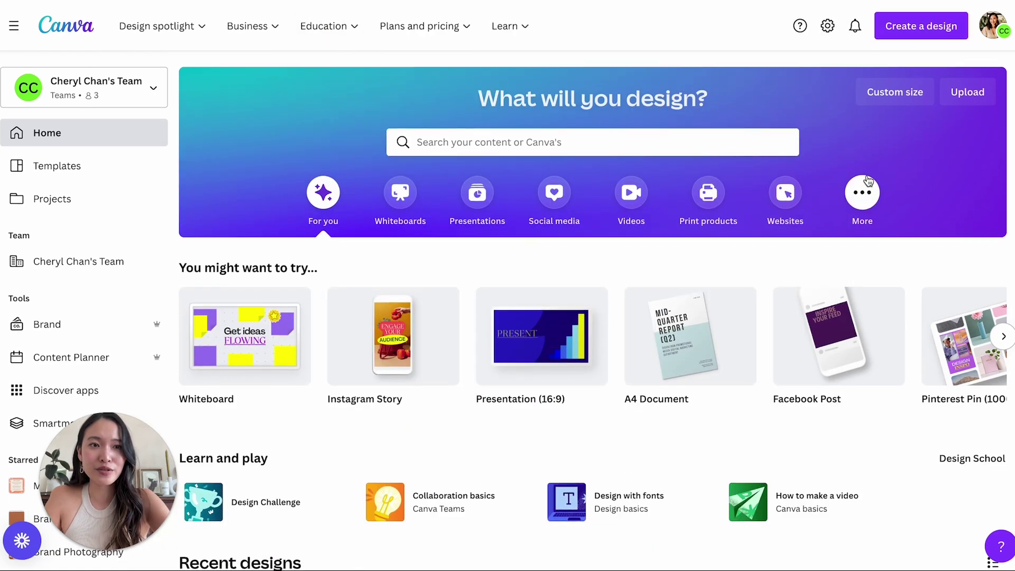
Import Benefits_of_Activated_Charcoal.pdf from Recents as an editable 8-page Canva design.
left_click(911, 27)
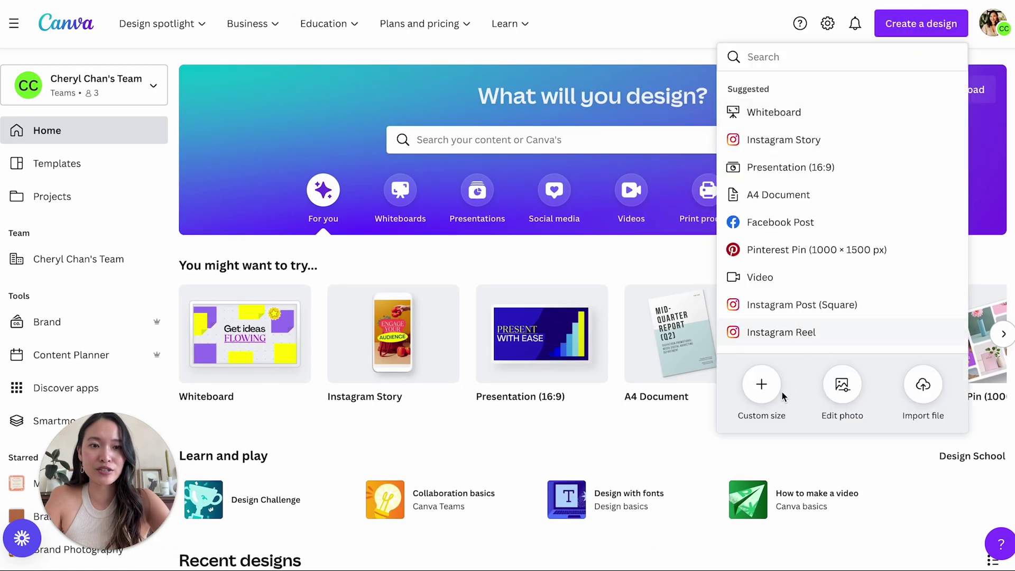
left_click(922, 385)
left_click(94, 43)
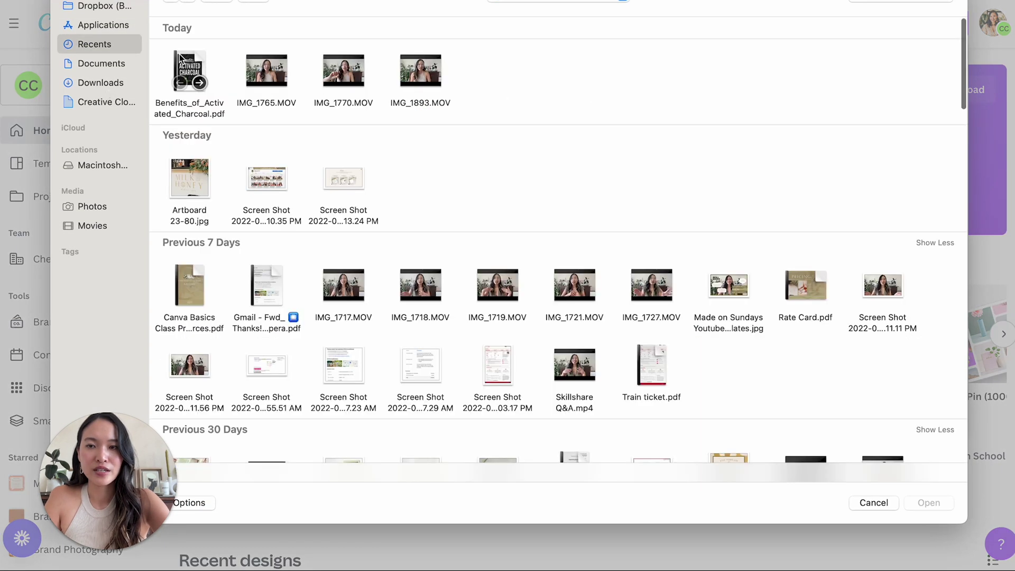
left_click(196, 81)
double_click(197, 64)
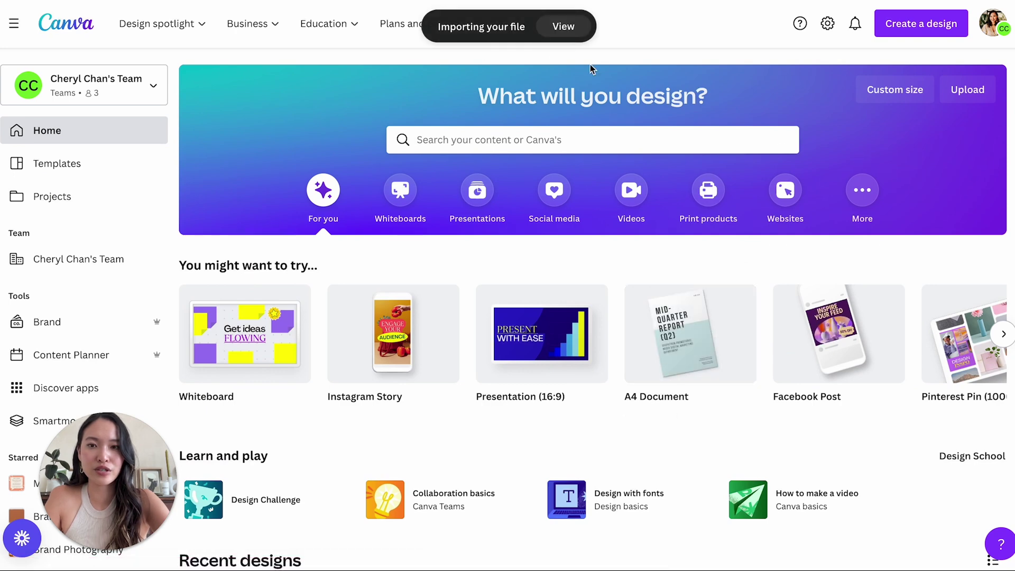
scroll(508, 255, "down", 4)
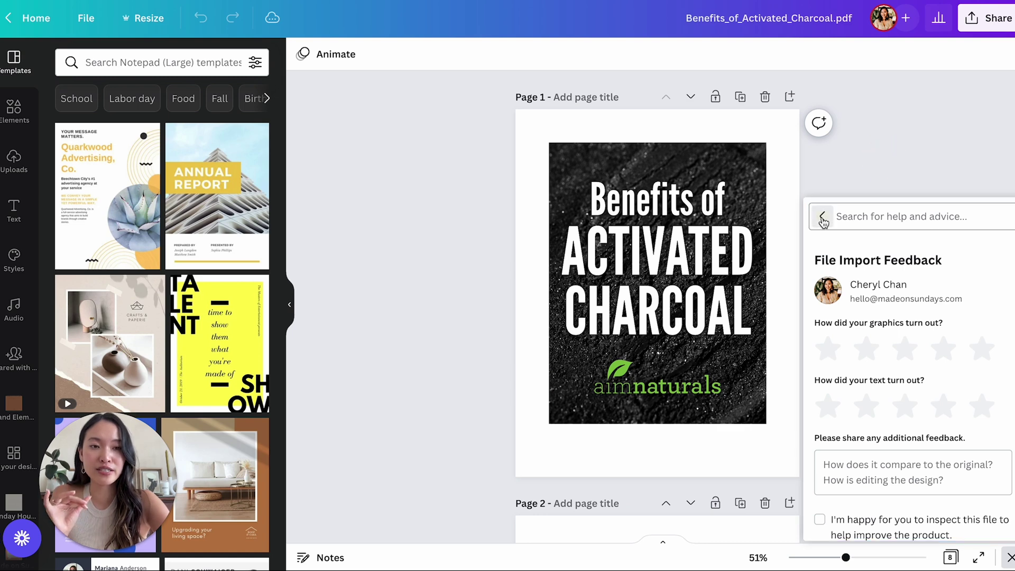
Dismiss the import feedback form, help panel and template suggestions to widen the canvas.
left_click(822, 217)
left_click(898, 163)
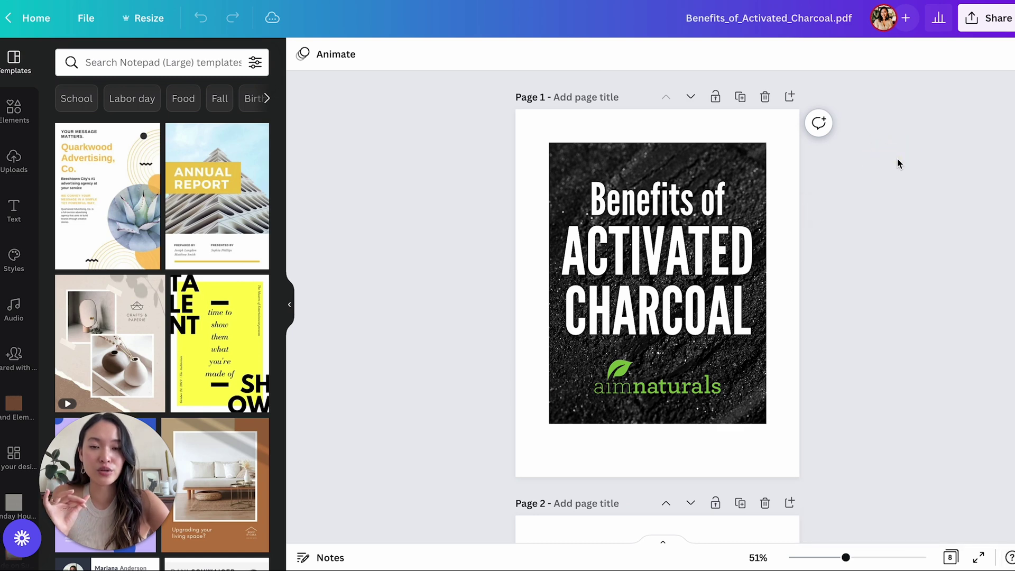
left_click(286, 311)
scroll(730, 297, "down", 2)
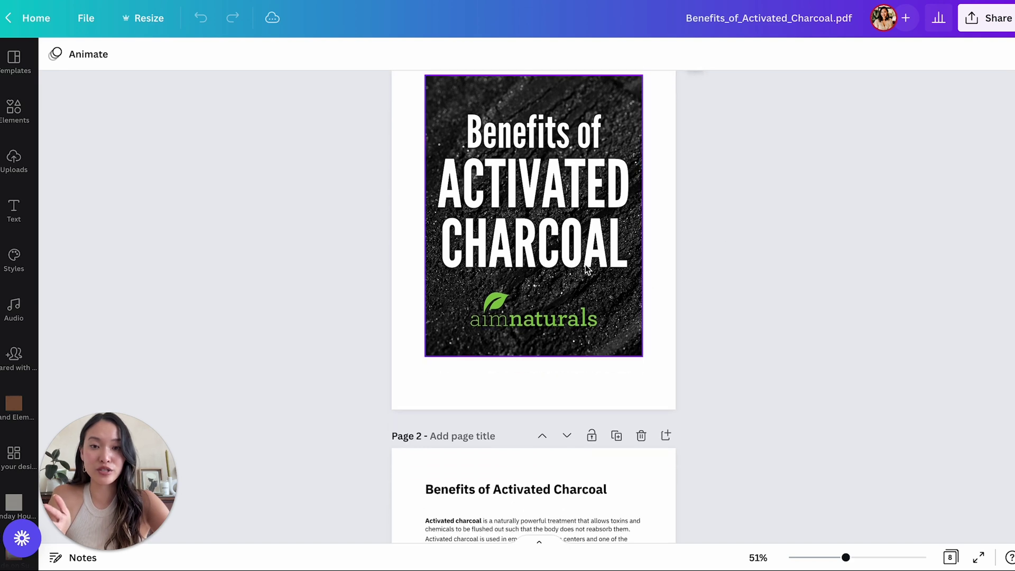
scroll(637, 258, "down", 5)
scroll(631, 257, "up", 8)
Tile Canva and the original PDF side by side on screen.
left_click(575, 241)
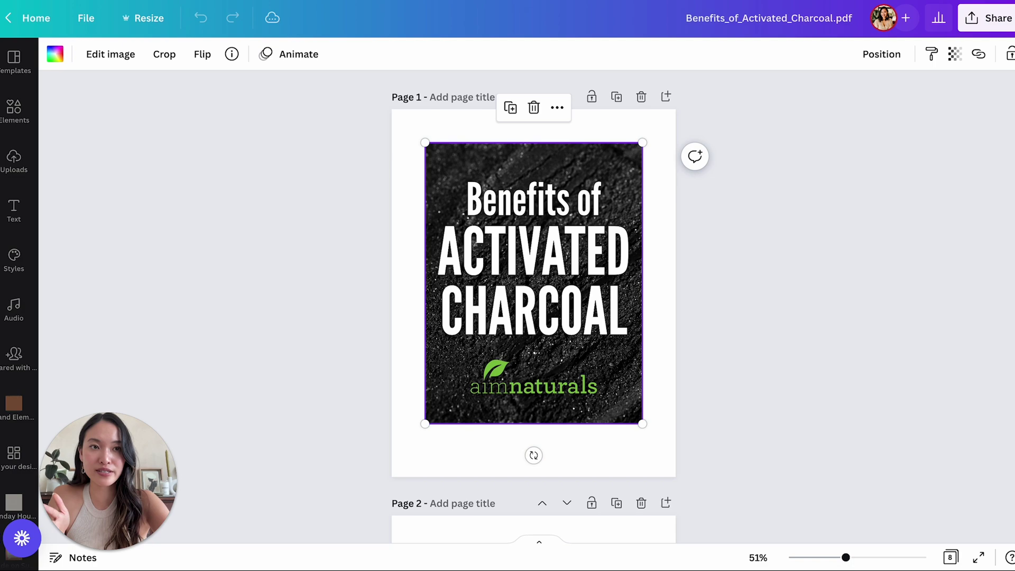
key("super+ctrl+f")
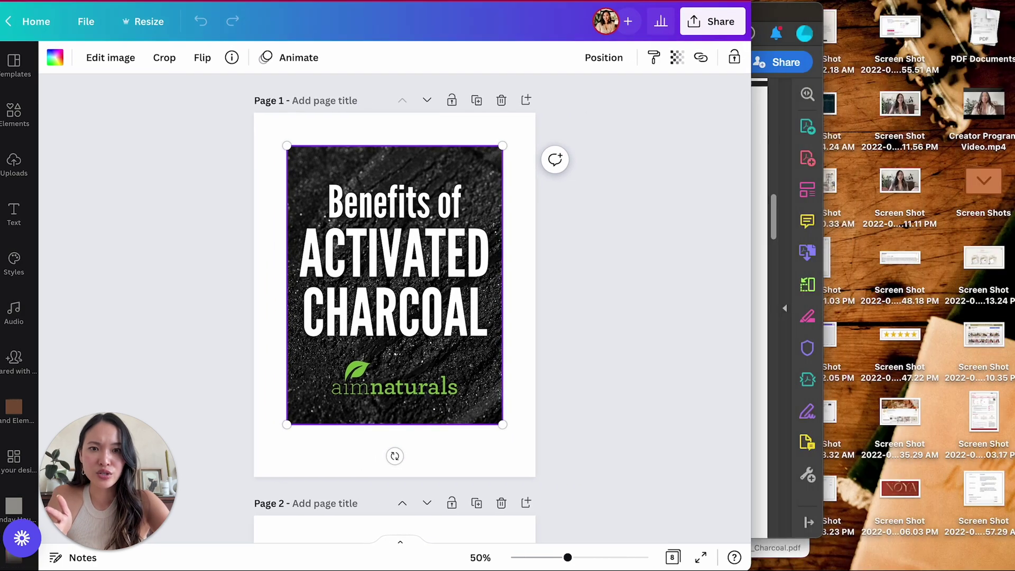
left_click(706, 21)
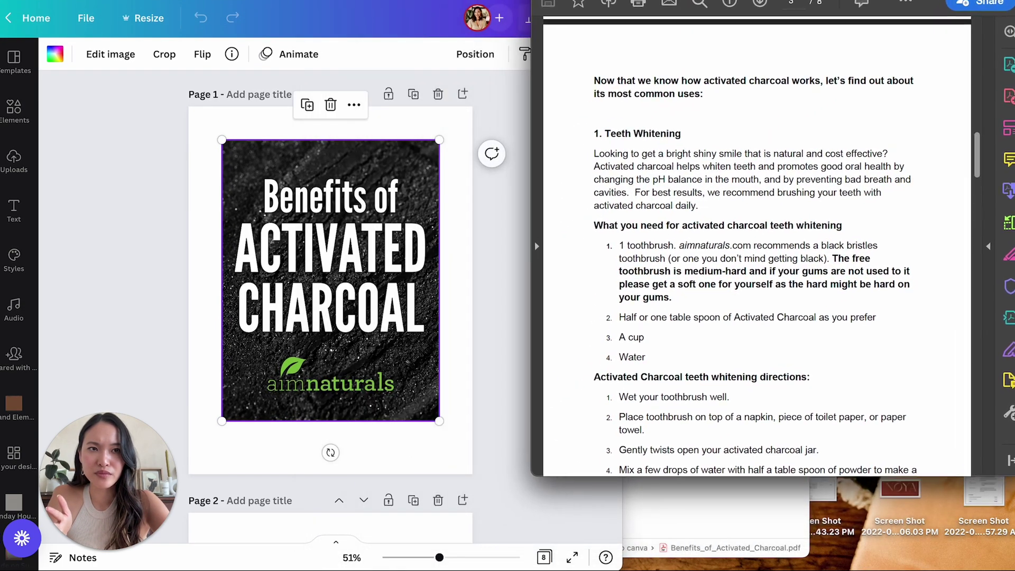
scroll(765, 333, "up", 15)
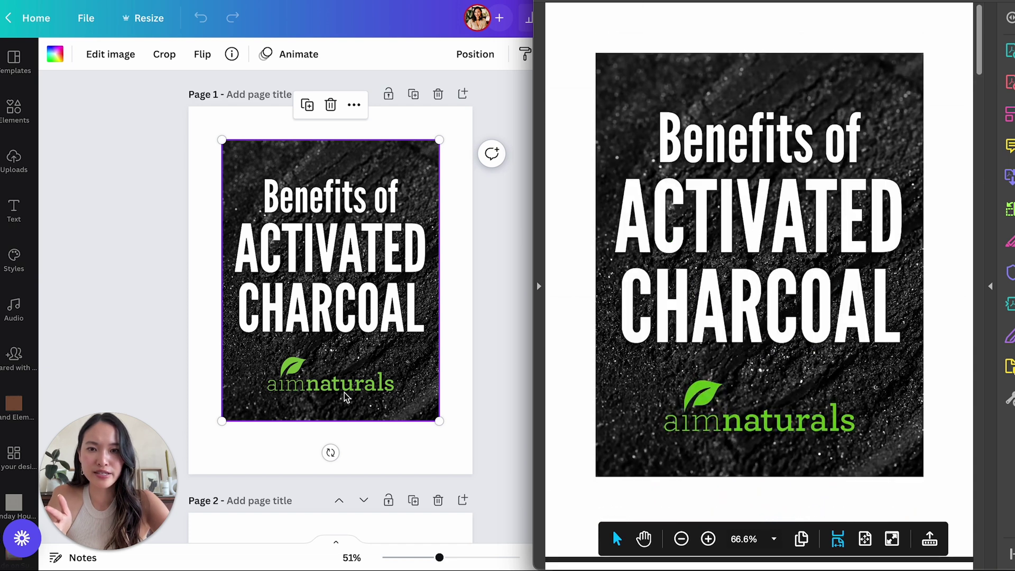
scroll(346, 397, "down", 1)
left_click(517, 351)
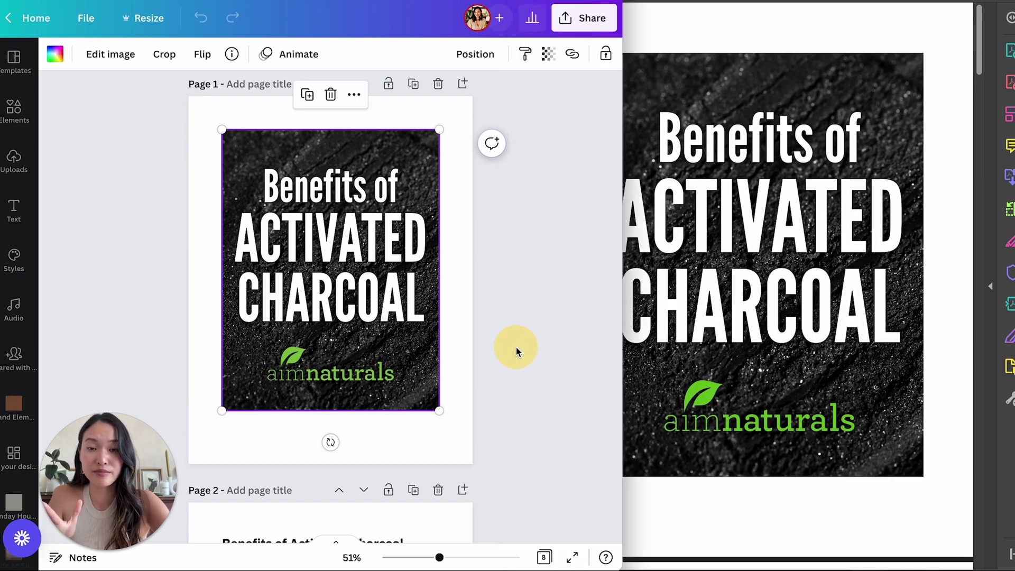
Shift page 1's charcoal cover image slightly left and down, then move on to page 2.
mouse_move(359, 298)
left_mouse_down()
mouse_move(385, 294)
mouse_move(278, 319)
mouse_move(446, 378)
mouse_move(352, 311)
left_mouse_up()
left_click(487, 316)
scroll(488, 317, "down", 3)
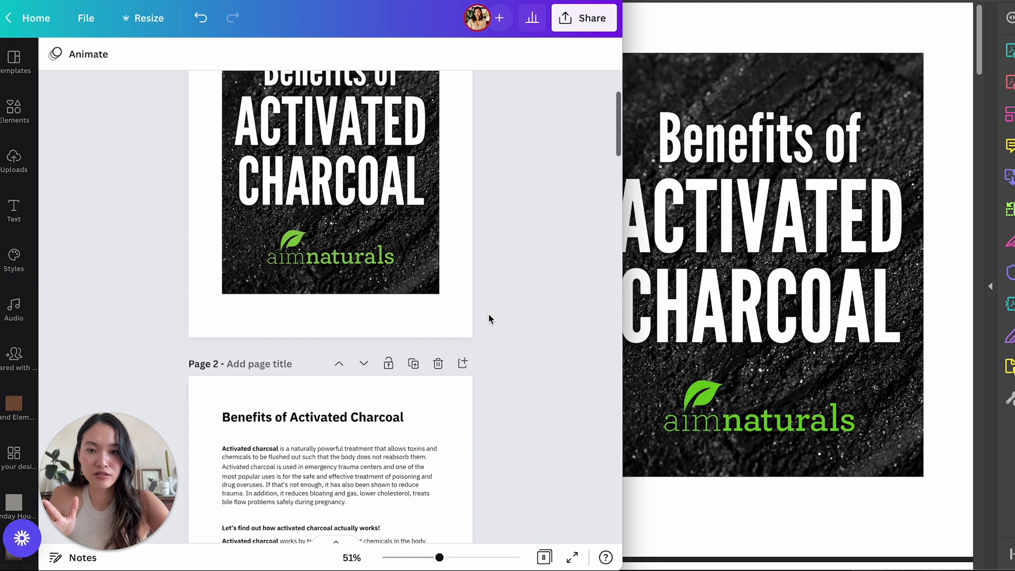
scroll(489, 317, "down", 5)
scroll(791, 288, "down", 6)
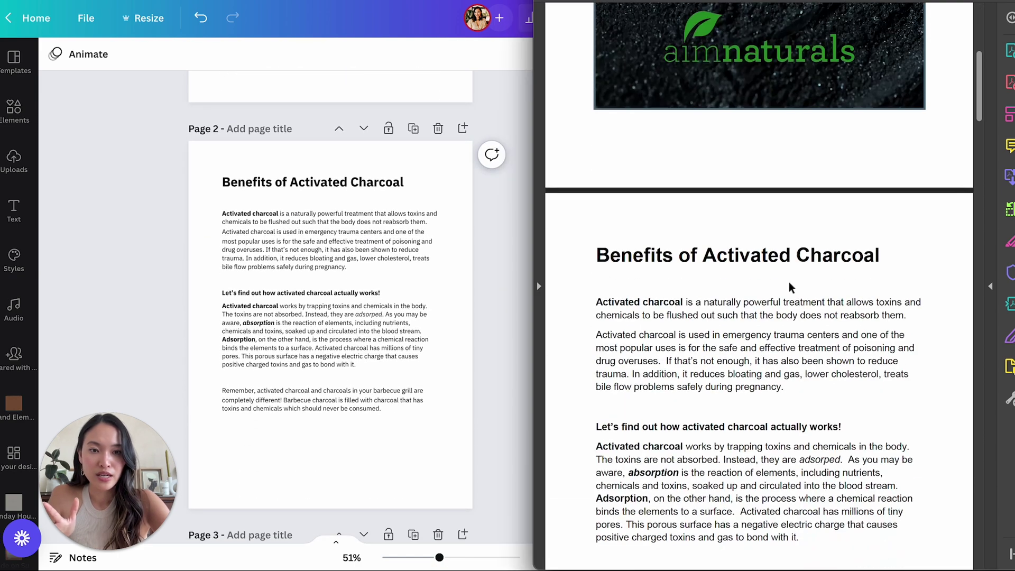
Compare page 2's Benefits of Activated Charcoal heading and body text with the original PDF.
scroll(791, 287, "down", 2)
left_click(338, 196)
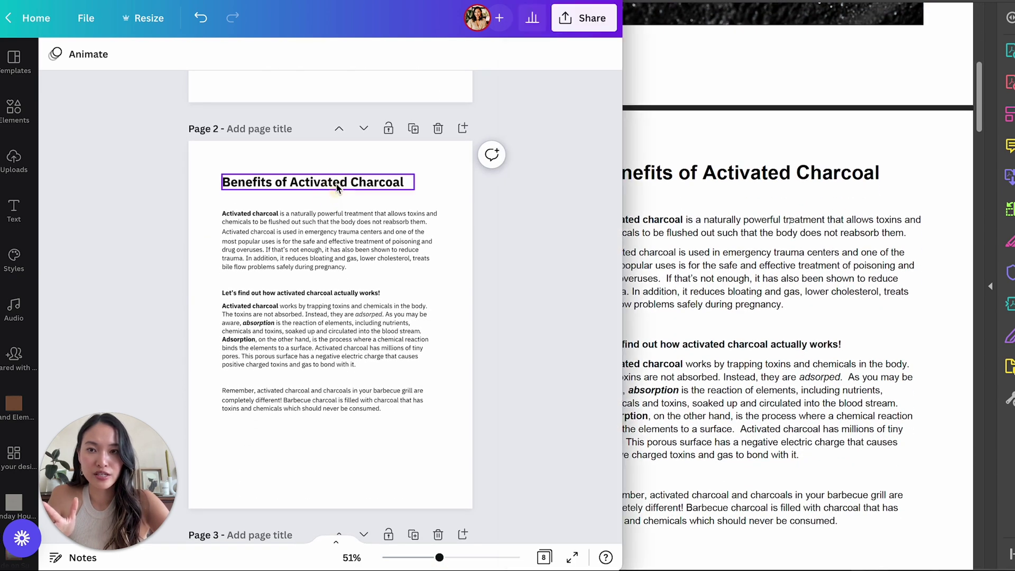
left_click(333, 185)
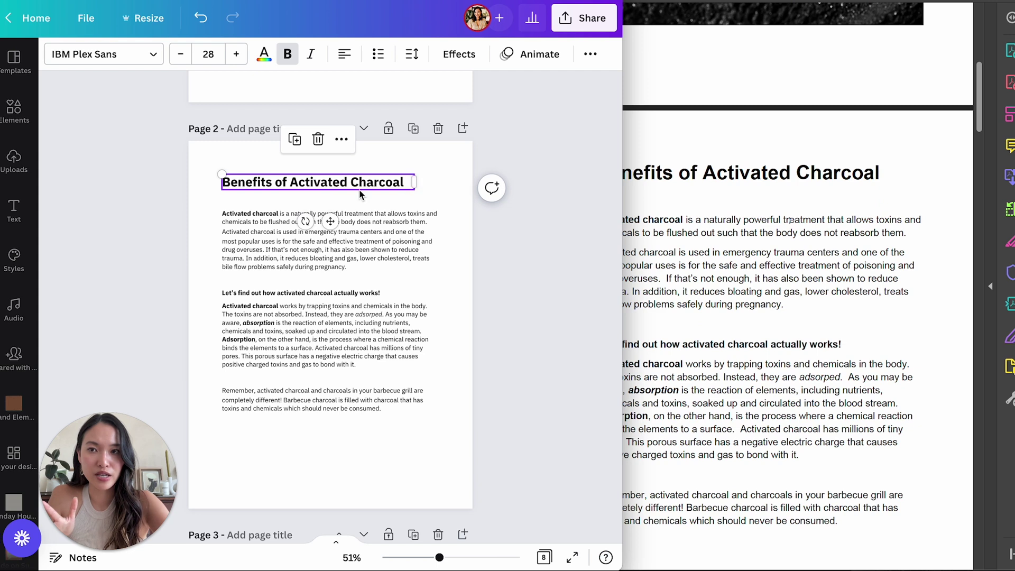
left_click(690, 179)
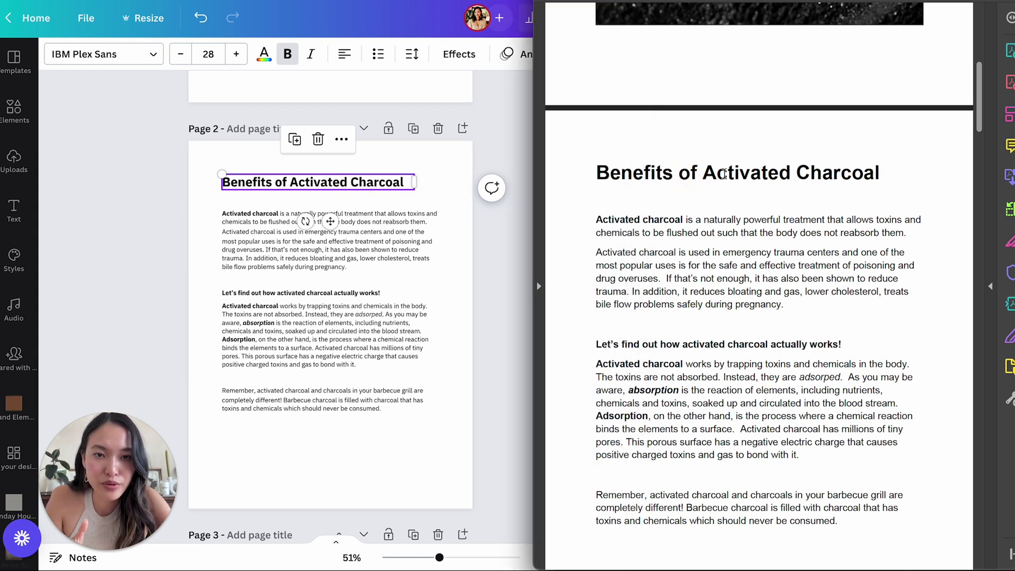
left_click(372, 244)
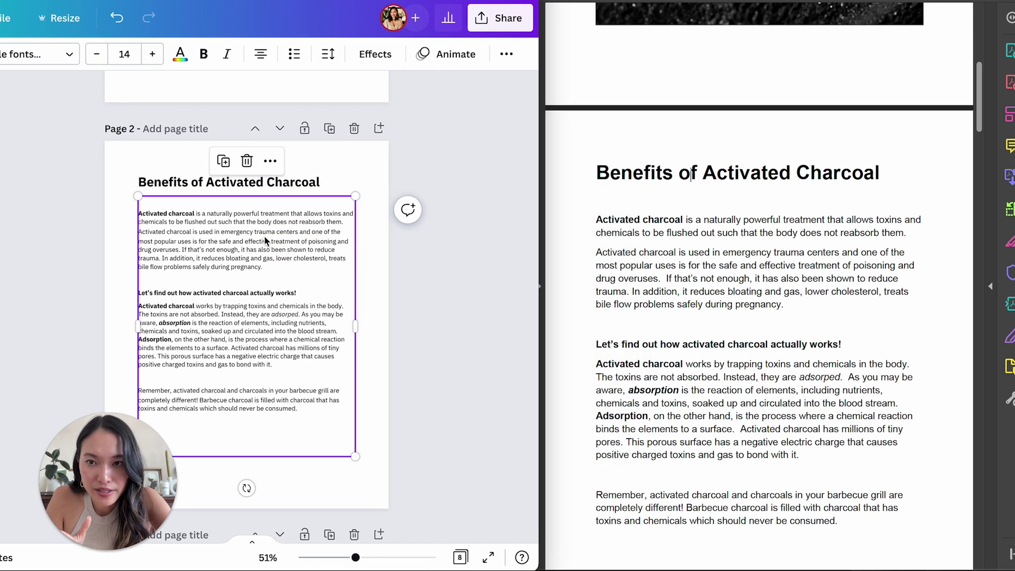
key("ctrl+a")
scroll(212, 242, "down", 2)
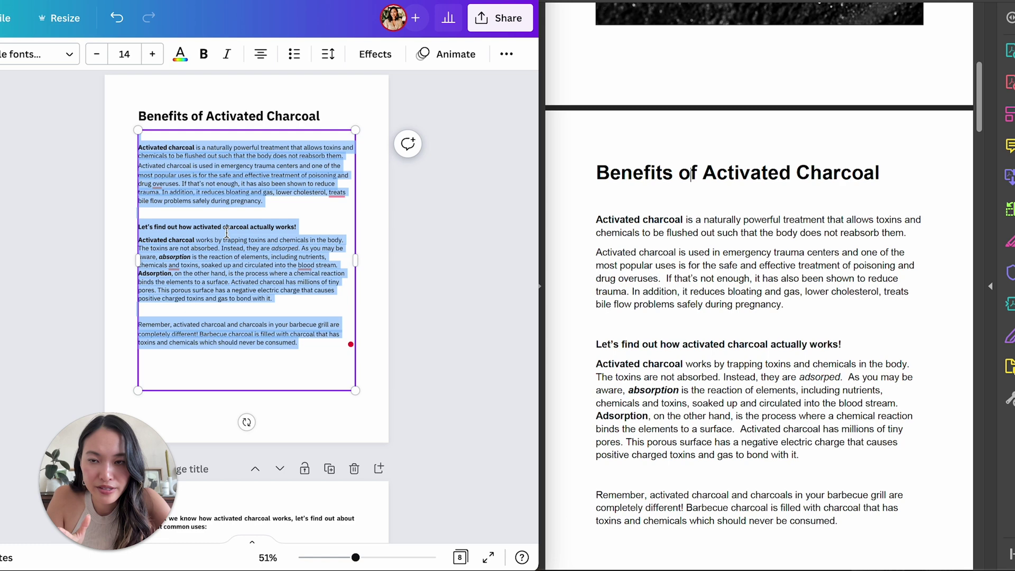
left_click(273, 286)
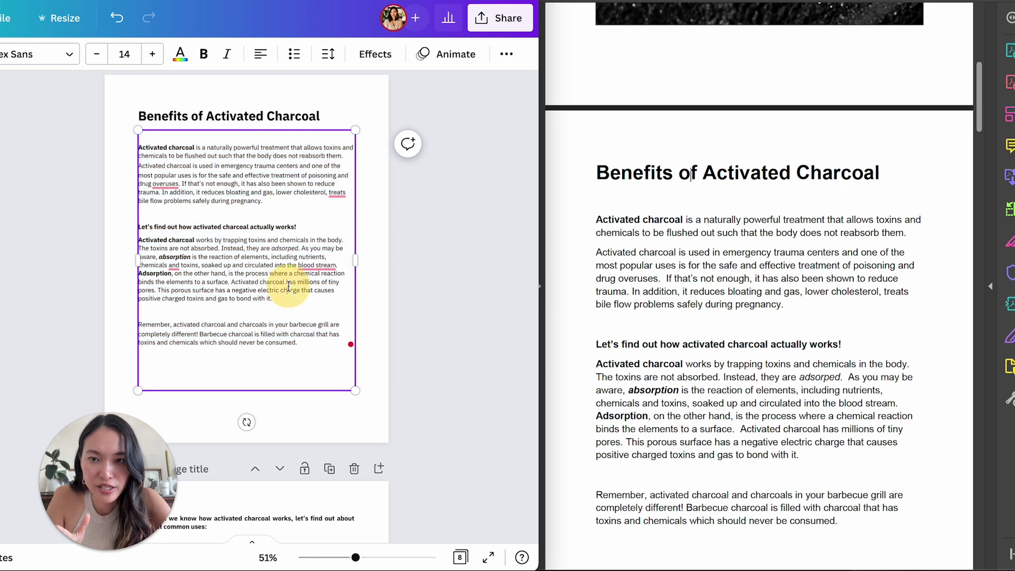
triple_click(237, 255)
left_click(264, 275)
left_click(427, 286)
Check the text boxes on pages 3, 4 and 5 against the original.
scroll(427, 286, "down", 15)
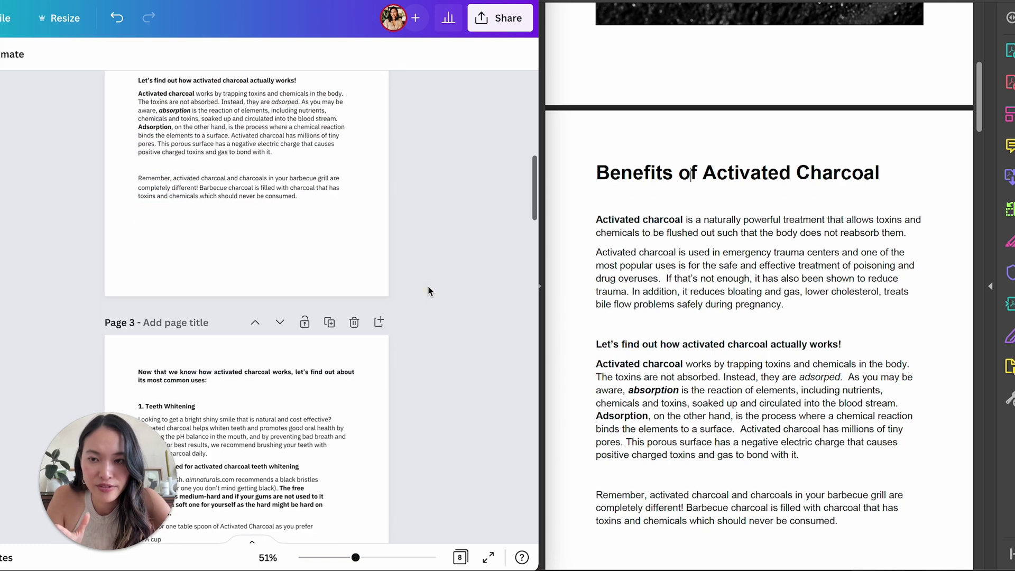
scroll(686, 292, "down", 12)
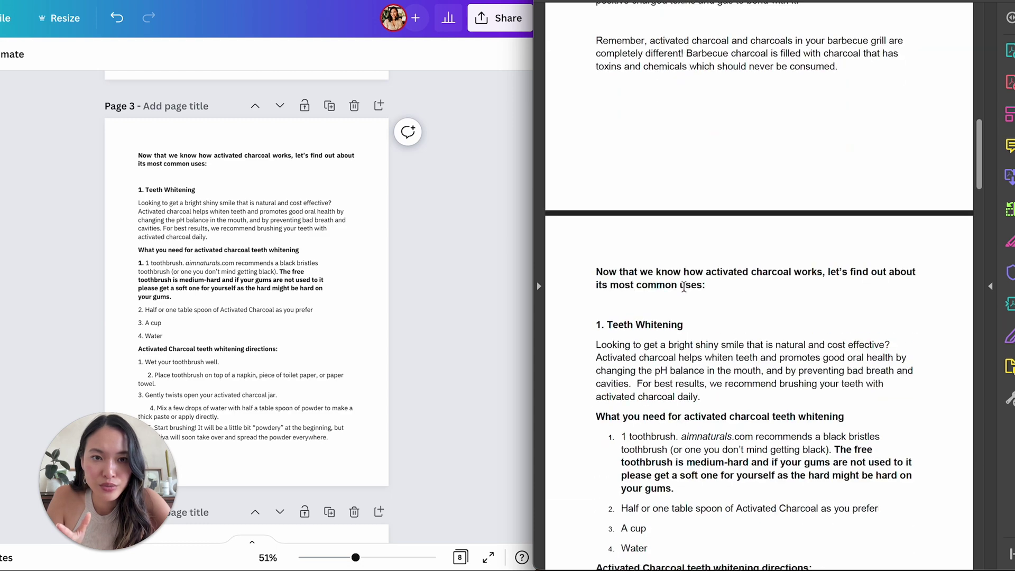
left_click(224, 241)
scroll(393, 259, "down", 7)
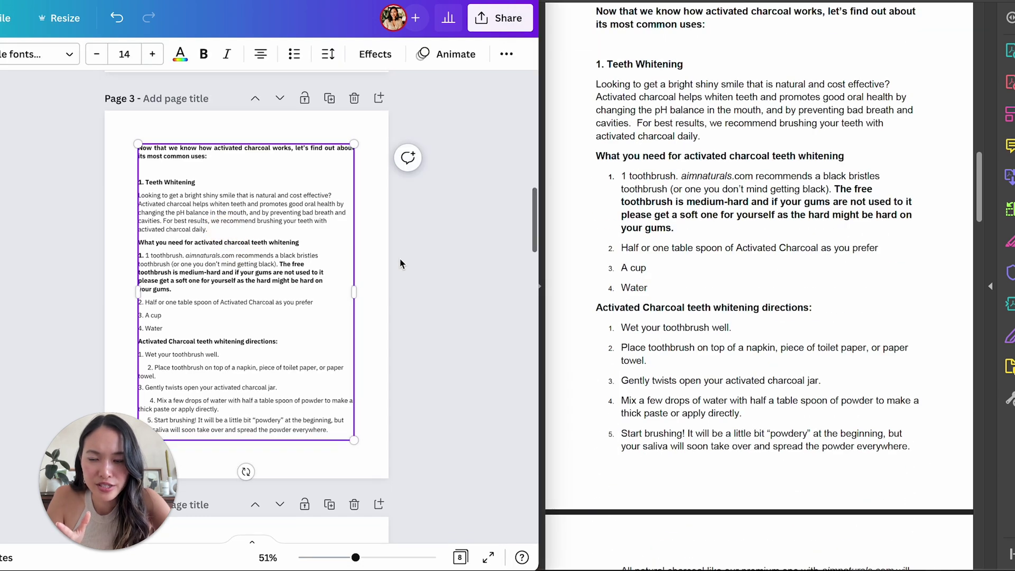
left_click(246, 300)
scroll(643, 331, "down", 9)
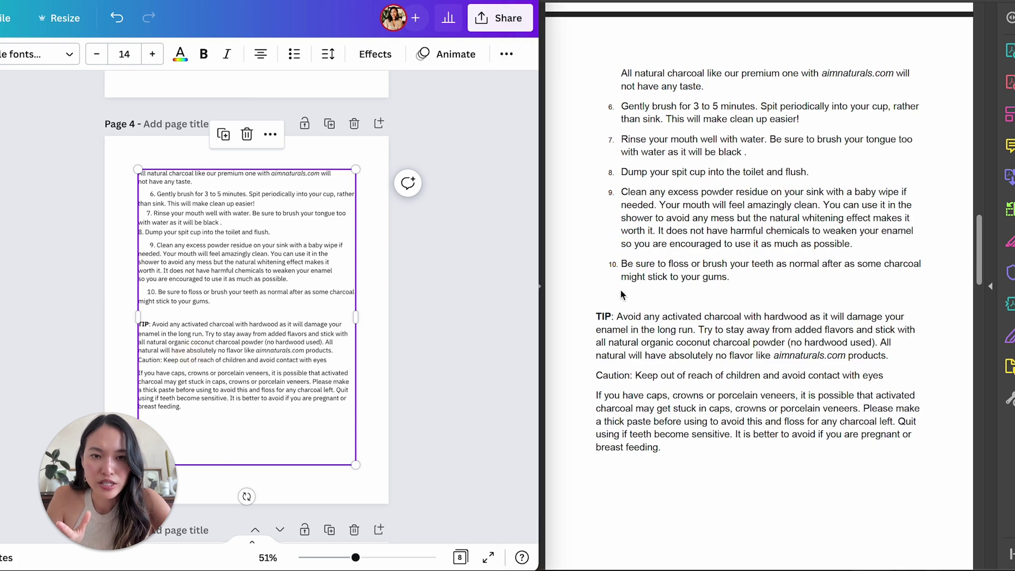
scroll(351, 331, "down", 5)
left_click(286, 353)
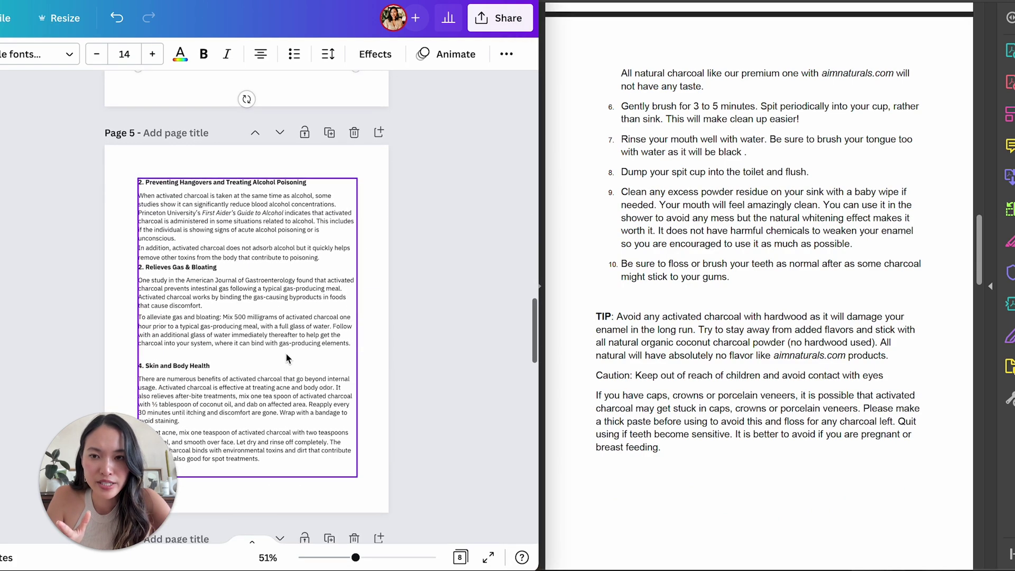
left_click(249, 351)
key("ctrl+a")
left_click(776, 316)
Move page 8's aimnaturals logo just above the aimnaturals.com line.
scroll(776, 316, "down", 20)
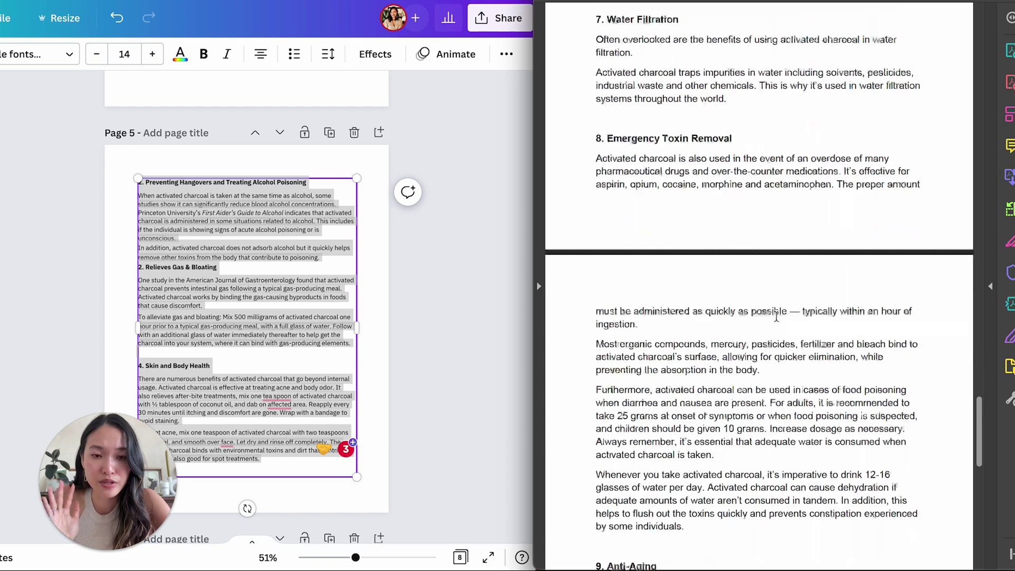
scroll(776, 316, "down", 4)
scroll(341, 347, "down", 20)
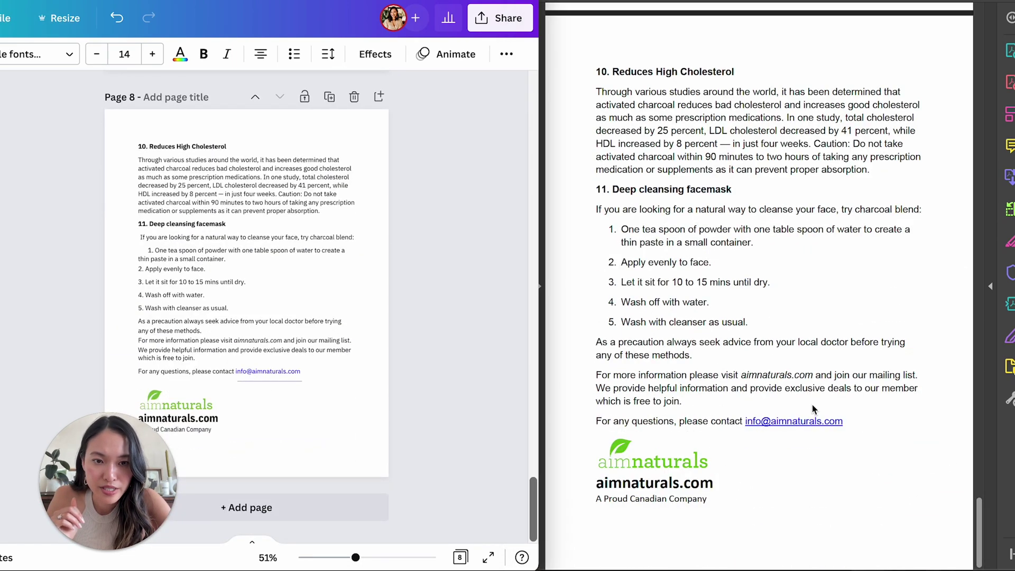
left_click(171, 423)
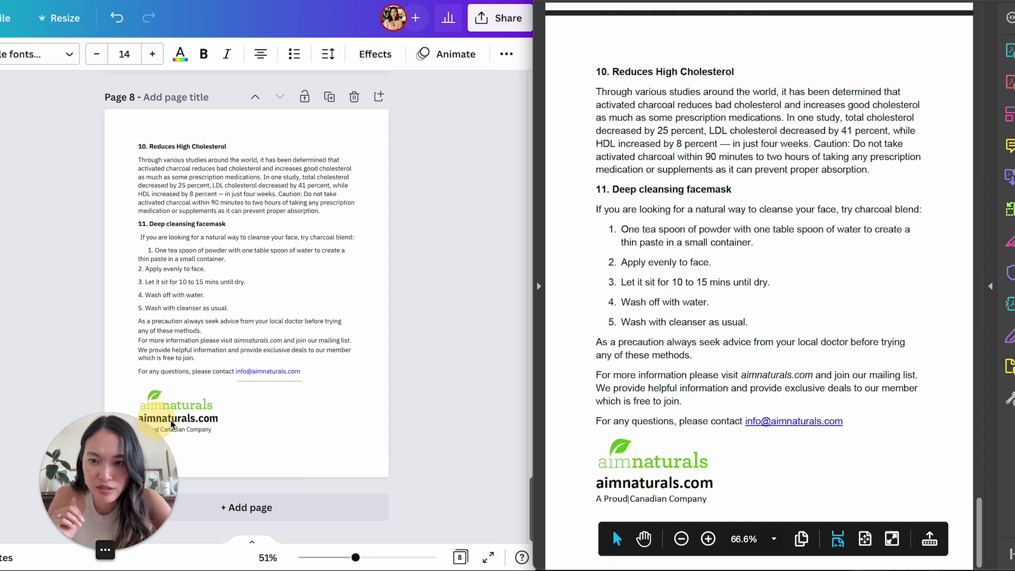
left_click(206, 409)
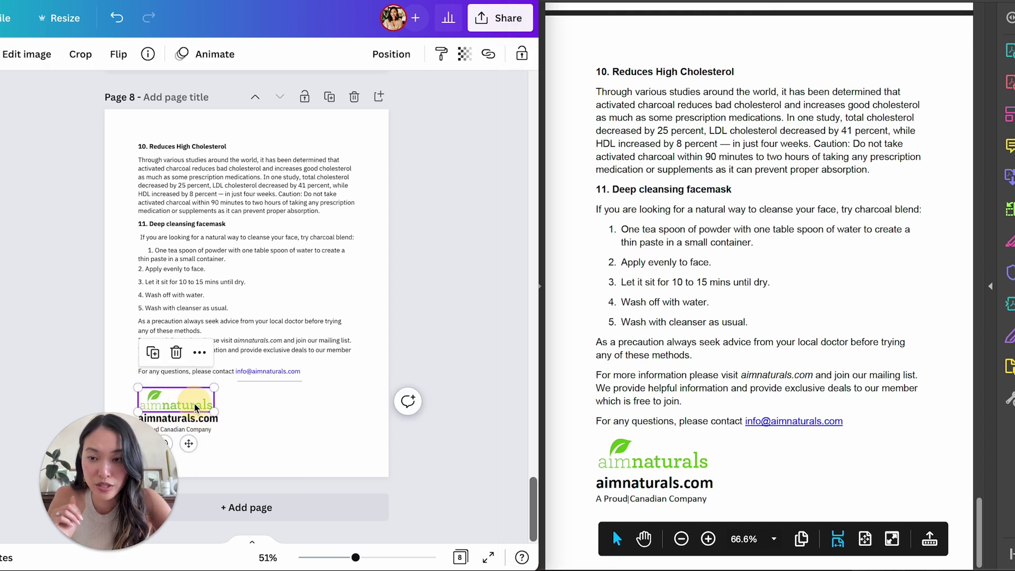
mouse_move(206, 409)
left_mouse_down()
mouse_move(296, 410)
mouse_move(305, 381)
mouse_move(297, 367)
mouse_move(267, 362)
mouse_move(185, 410)
mouse_move(200, 398)
mouse_move(187, 165)
mouse_move(175, 404)
mouse_move(199, 394)
mouse_move(194, 403)
left_mouse_up()
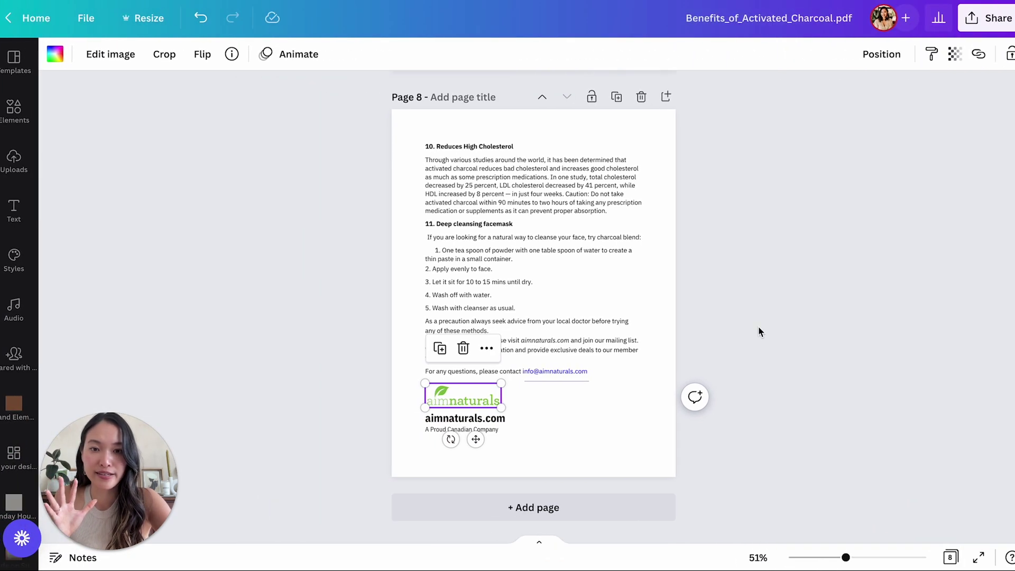
left_click(758, 328)
scroll(758, 328, "up", 20)
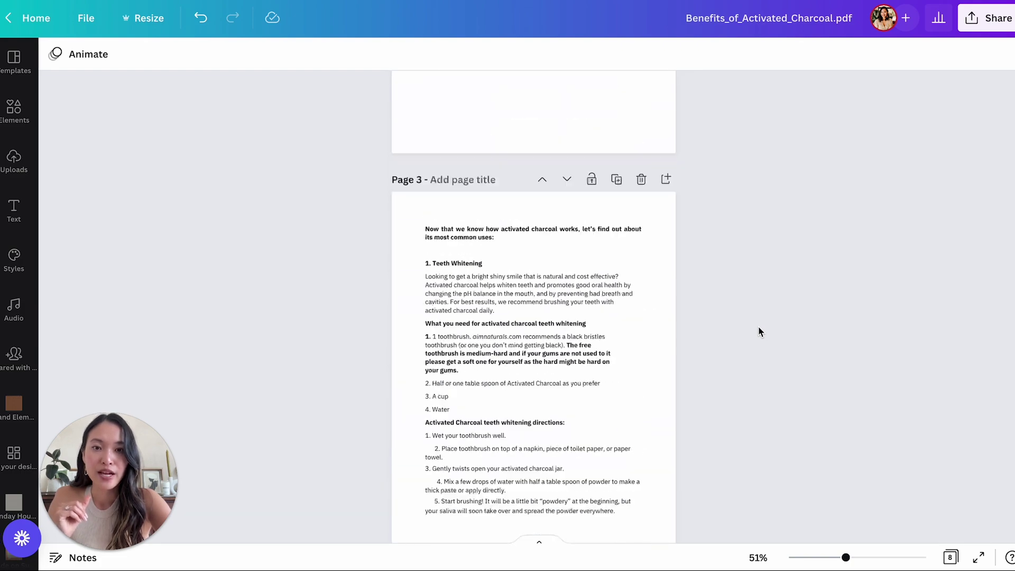
scroll(758, 327, "up", 10)
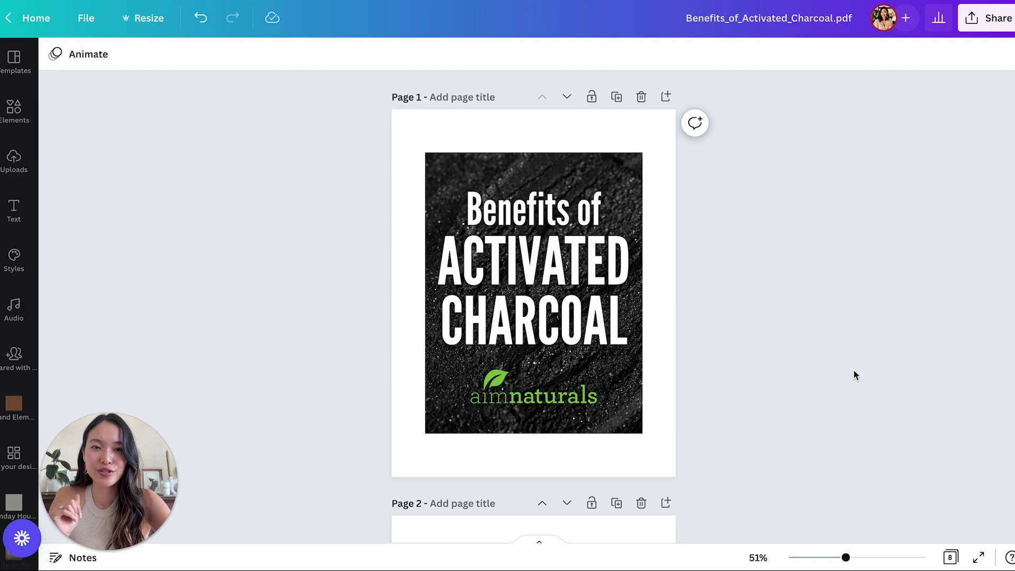
scroll(854, 371, "down", 20)
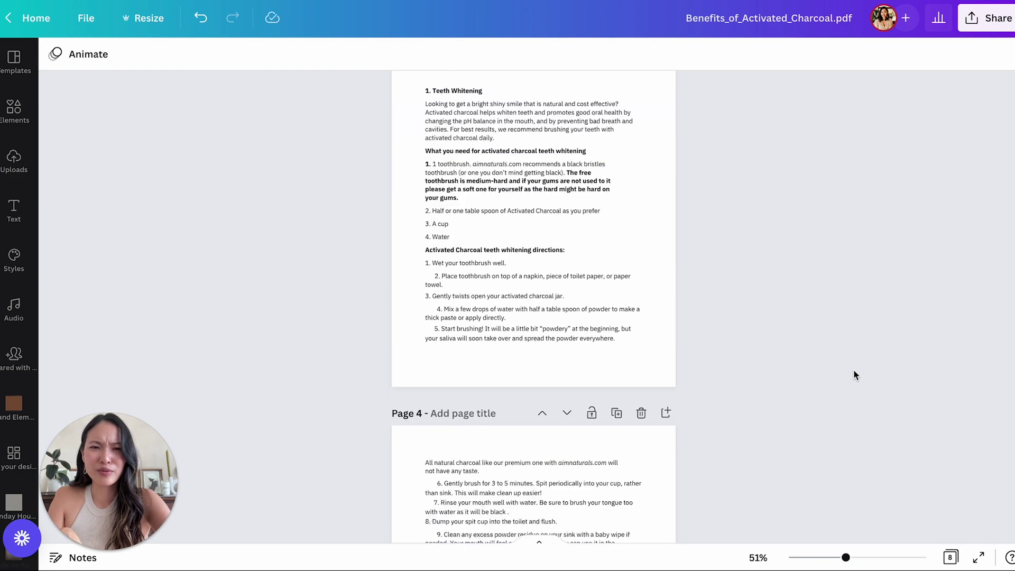
scroll(853, 371, "up", 20)
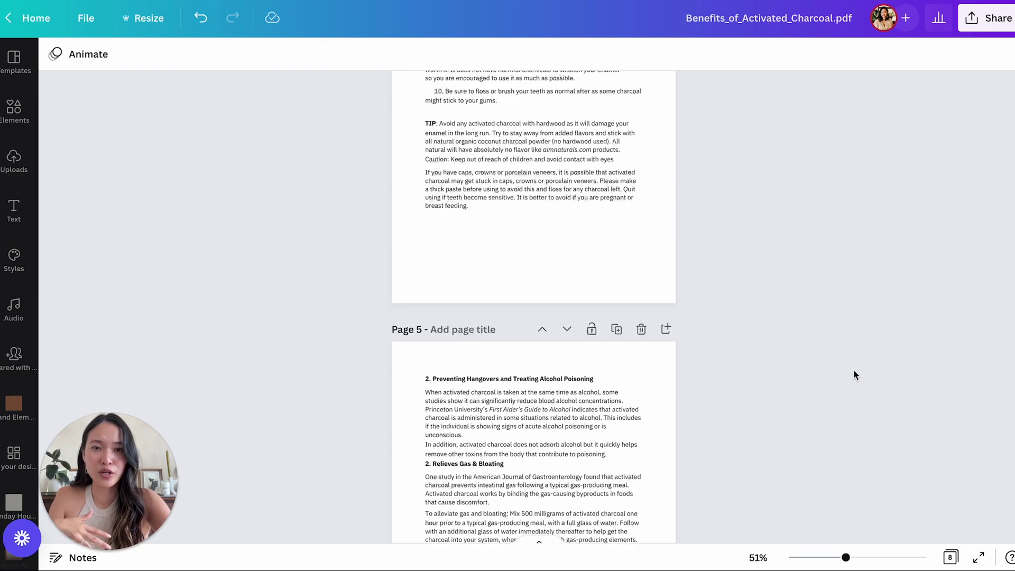
scroll(853, 371, "up", 15)
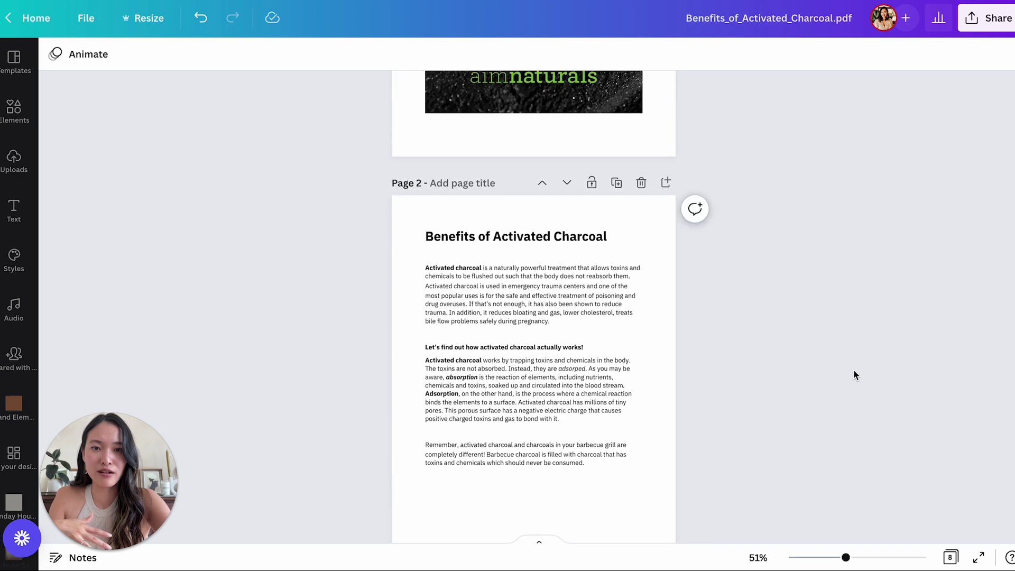
scroll(853, 375, "down", 1)
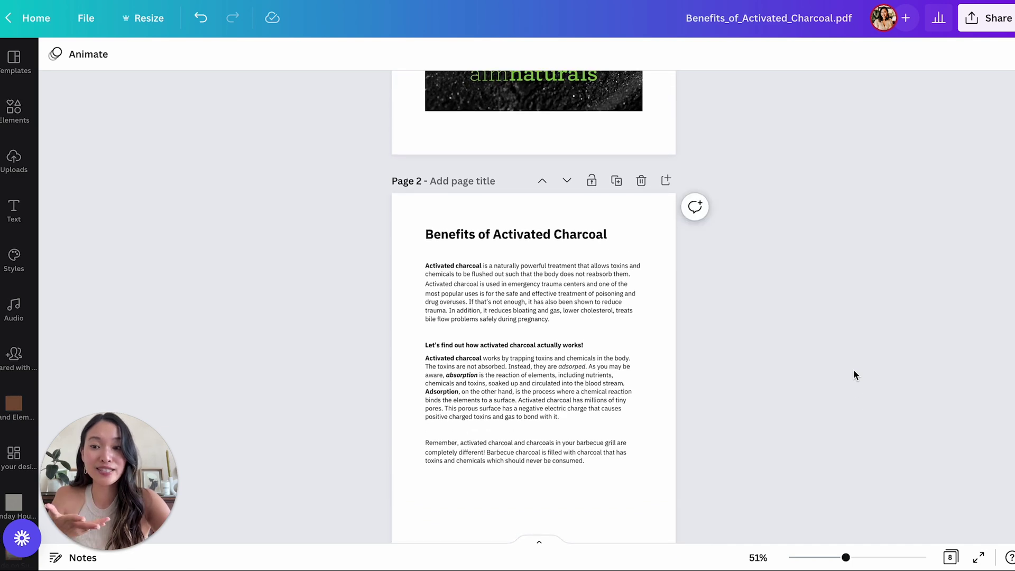
scroll(855, 375, "up", 5)
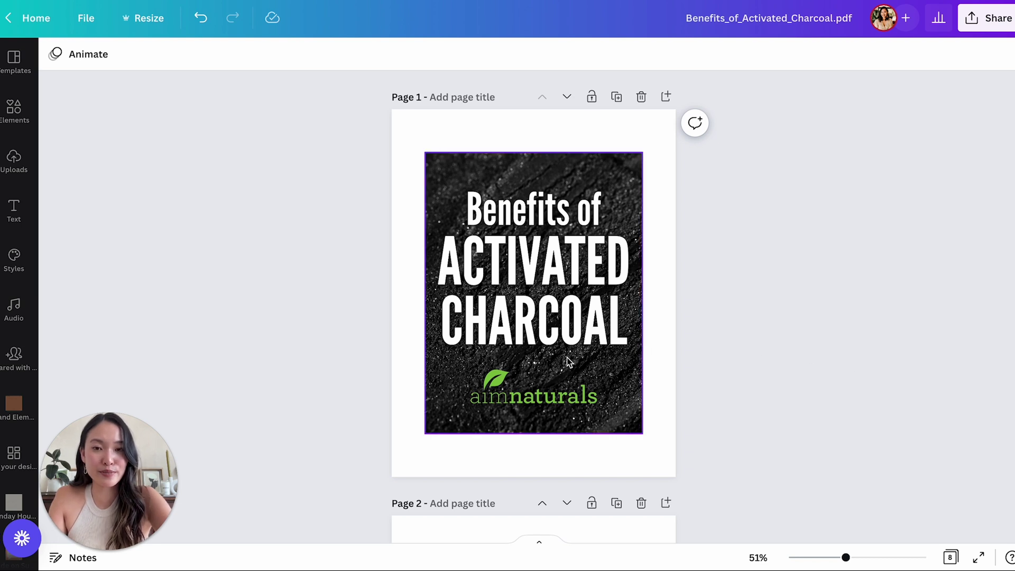
Nudge page 1's cover image toward the top-left corner and duplicate the cover page.
left_click(512, 345)
left_click(690, 344)
mouse_move(638, 352)
left_mouse_down()
mouse_move(707, 347)
mouse_move(734, 298)
mouse_move(556, 396)
mouse_move(625, 368)
mouse_move(625, 335)
mouse_move(627, 385)
mouse_move(618, 369)
mouse_move(632, 338)
mouse_move(635, 349)
left_mouse_up()
left_click(670, 361)
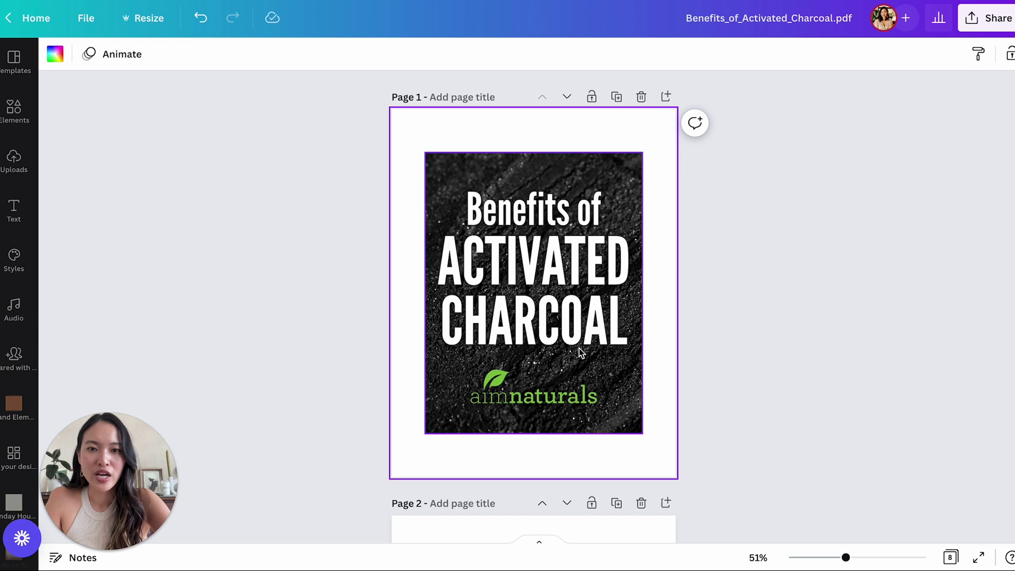
left_click_drag(579, 349, 587, 380)
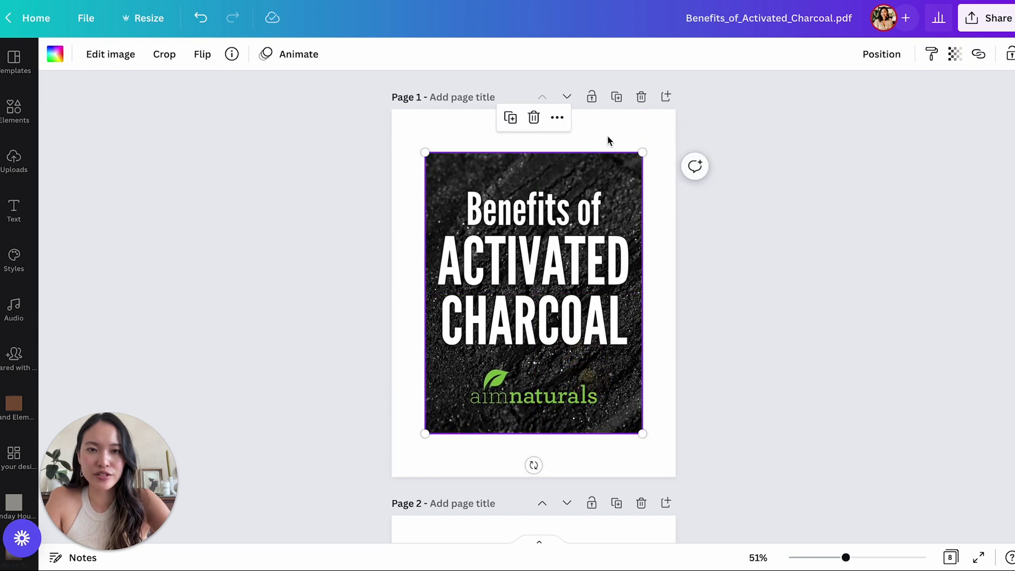
left_click(616, 97)
Snap page 1's charcoal image to the top-left corner and enlarge it to fill the page.
scroll(582, 249, "up", 5)
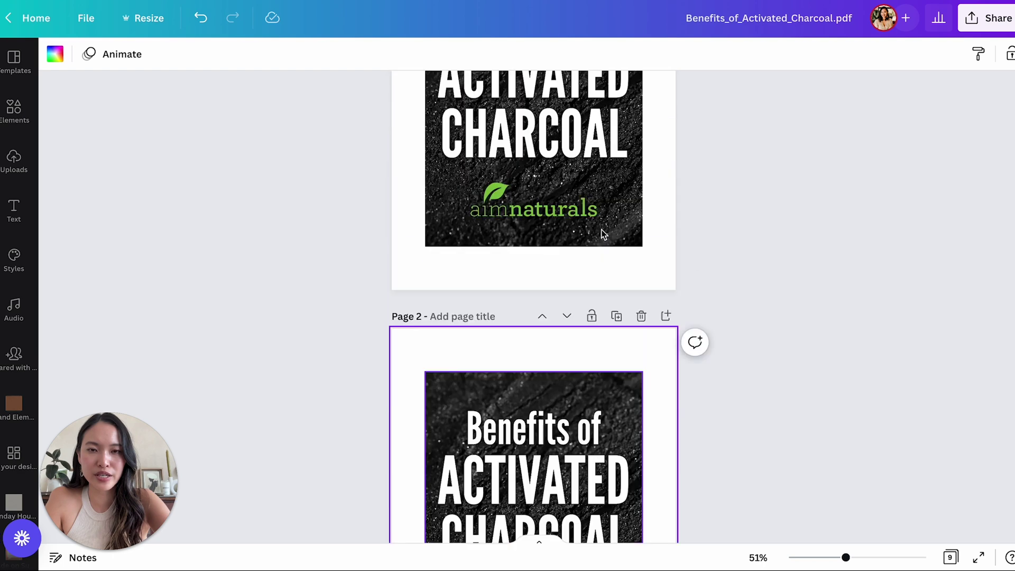
left_click(545, 289)
left_click_drag(544, 289, 512, 245)
left_click_drag(607, 389, 669, 470)
left_click(743, 478)
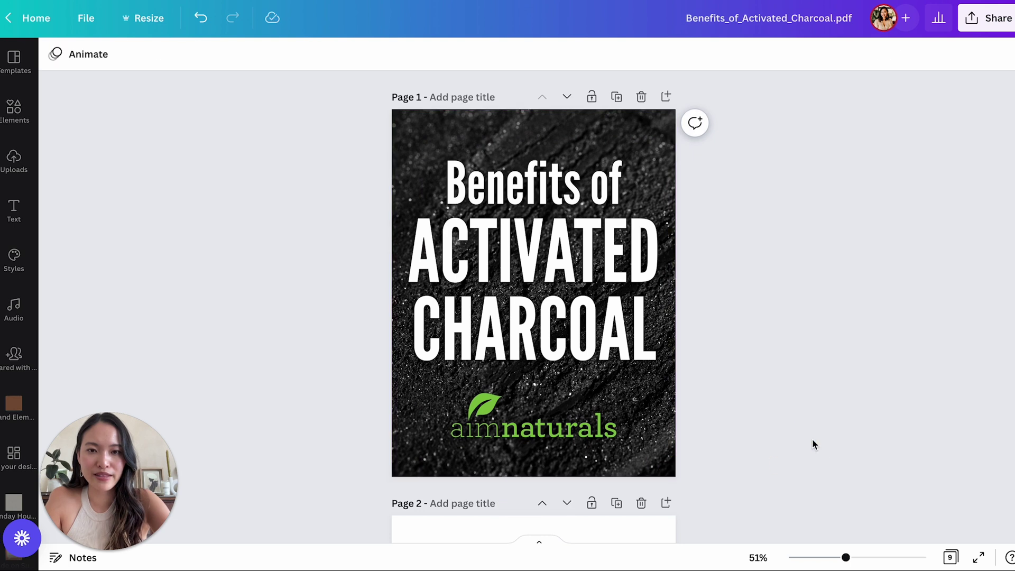
scroll(617, 350, "down", 6)
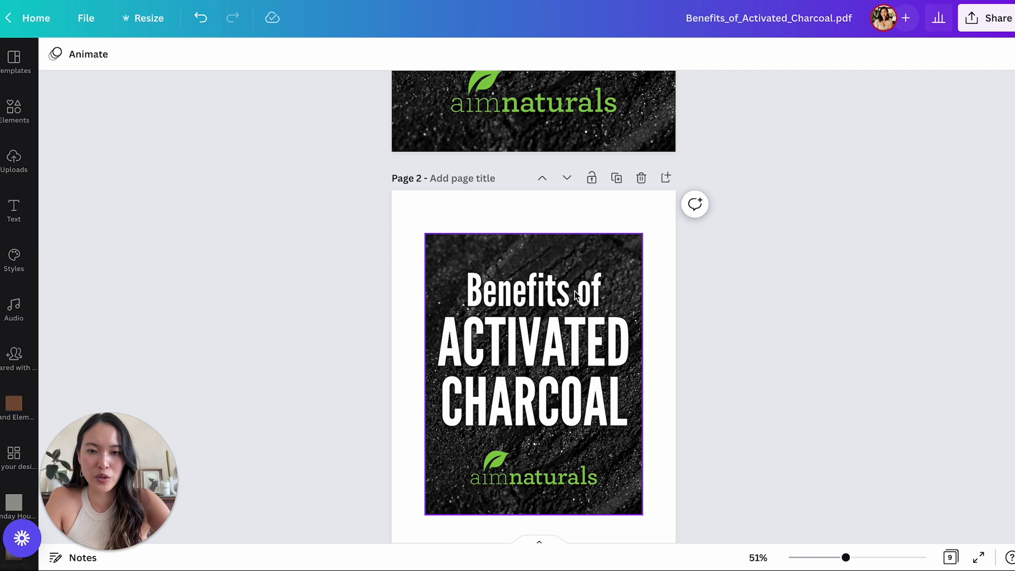
scroll(576, 294, "down", 1)
left_click(658, 312)
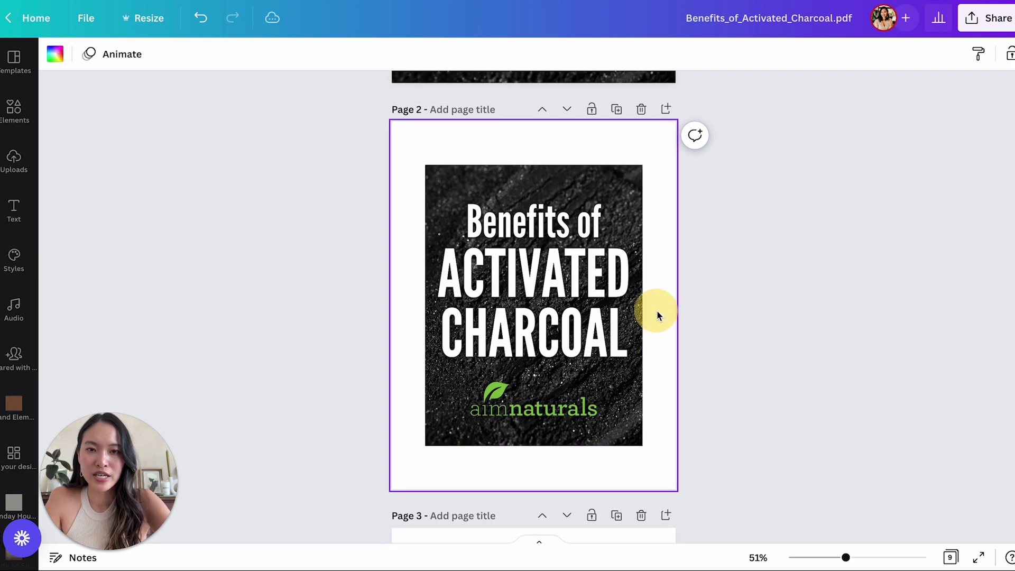
left_click(52, 55)
left_click(254, 225)
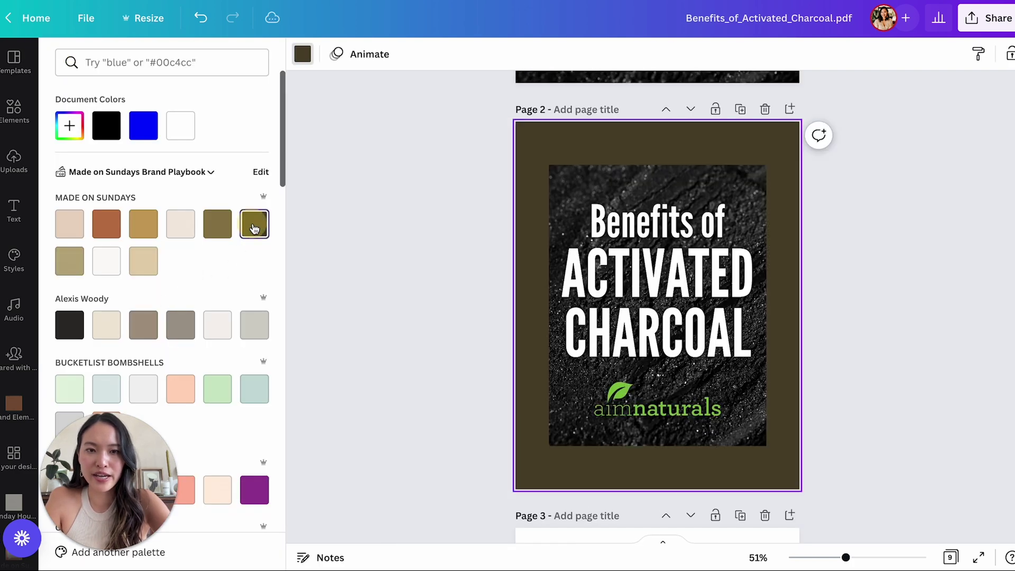
left_click(82, 325)
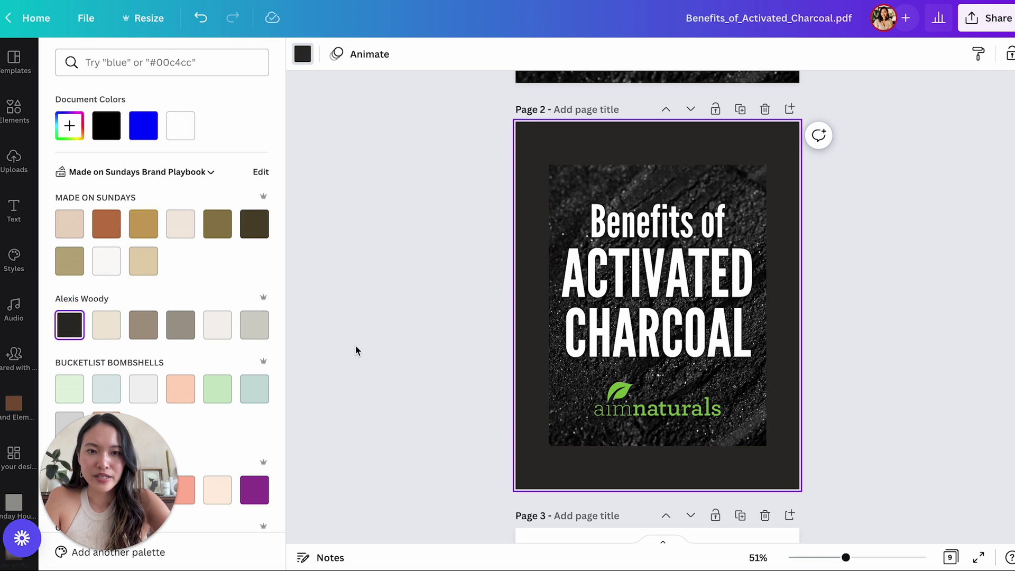
Enlarge page 2's charcoal title image from its corner and centre it on the page.
left_click(576, 328)
left_click_drag(452, 330, 438, 306)
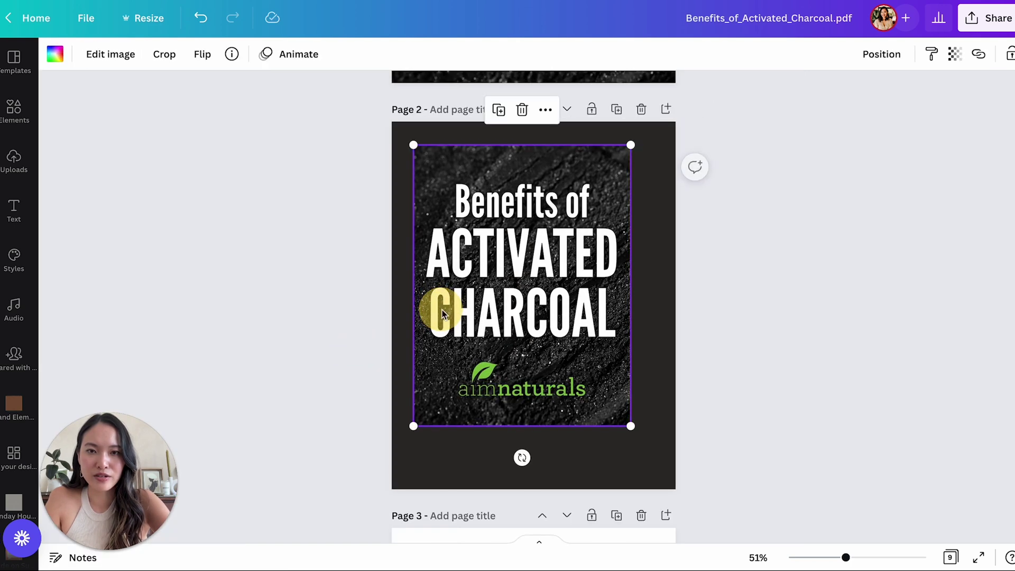
left_click_drag(628, 427, 653, 451)
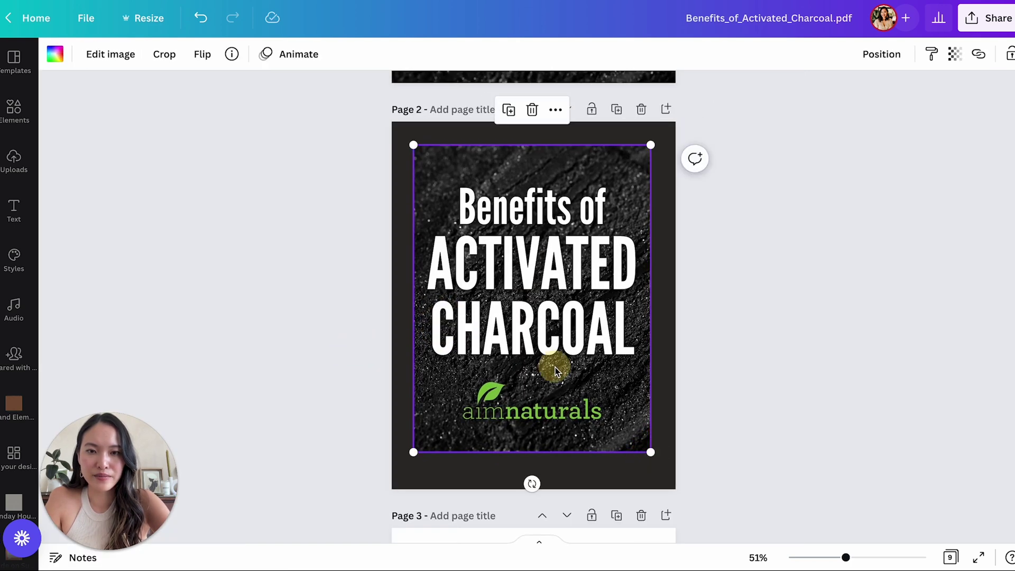
left_click_drag(555, 367, 558, 375)
left_click(788, 332)
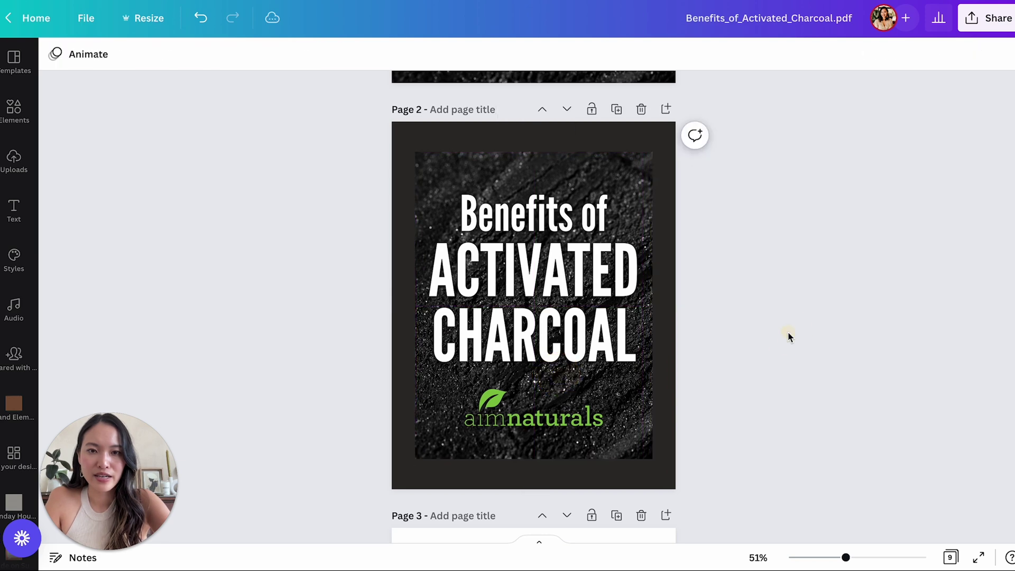
scroll(787, 332, "down", 1)
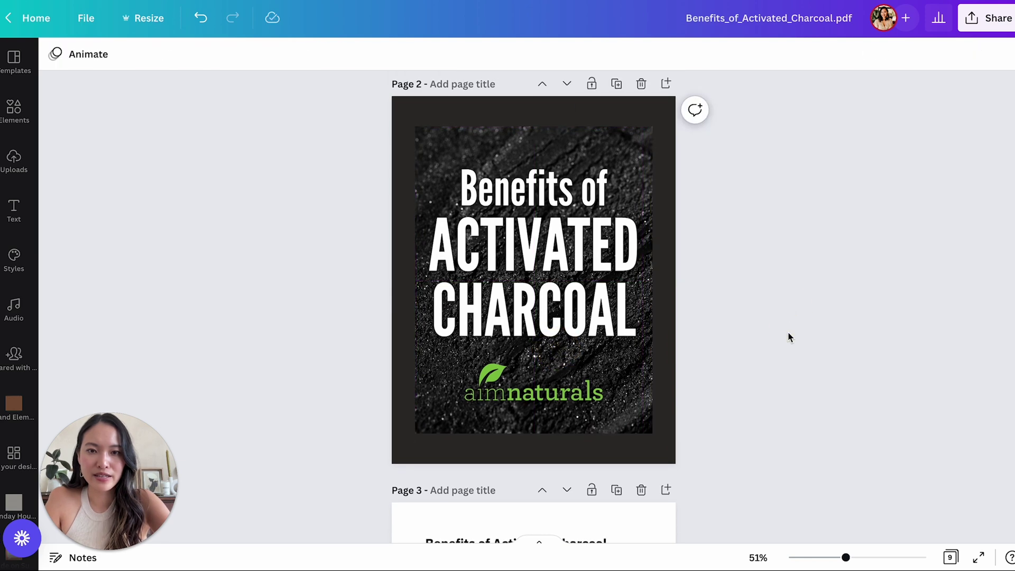
Add a beige square from Lines & Shapes, place it at page 2's top-left, and stretch it tall.
left_click(18, 111)
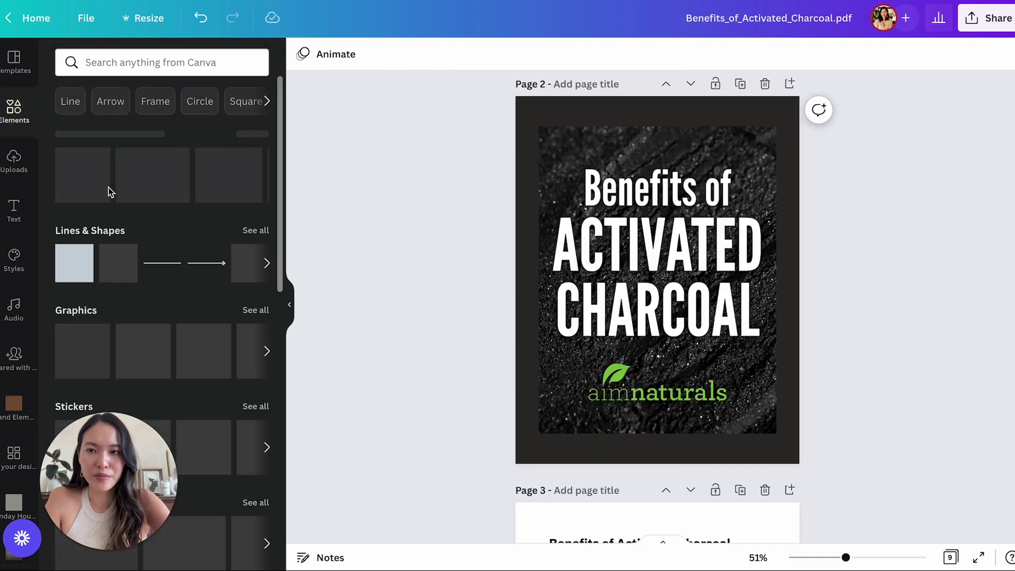
left_click(255, 235)
scroll(130, 278, "down", 10)
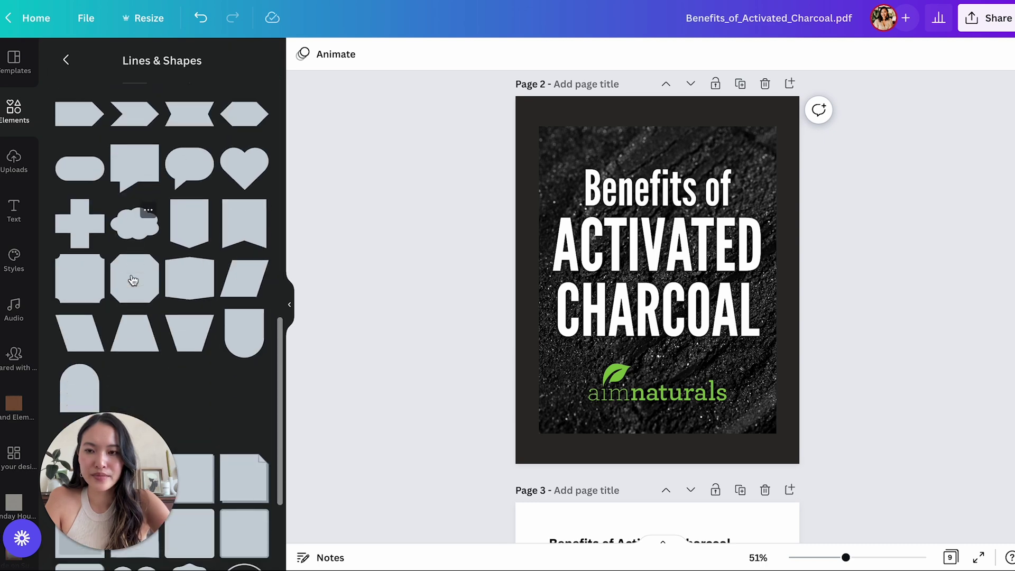
scroll(134, 280, "down", 10)
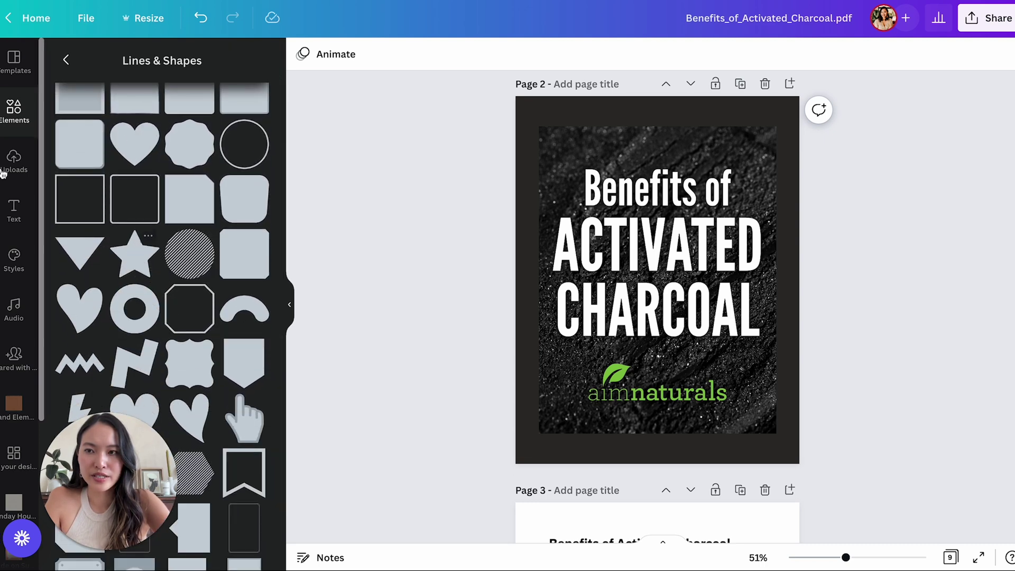
scroll(101, 340, "up", 20)
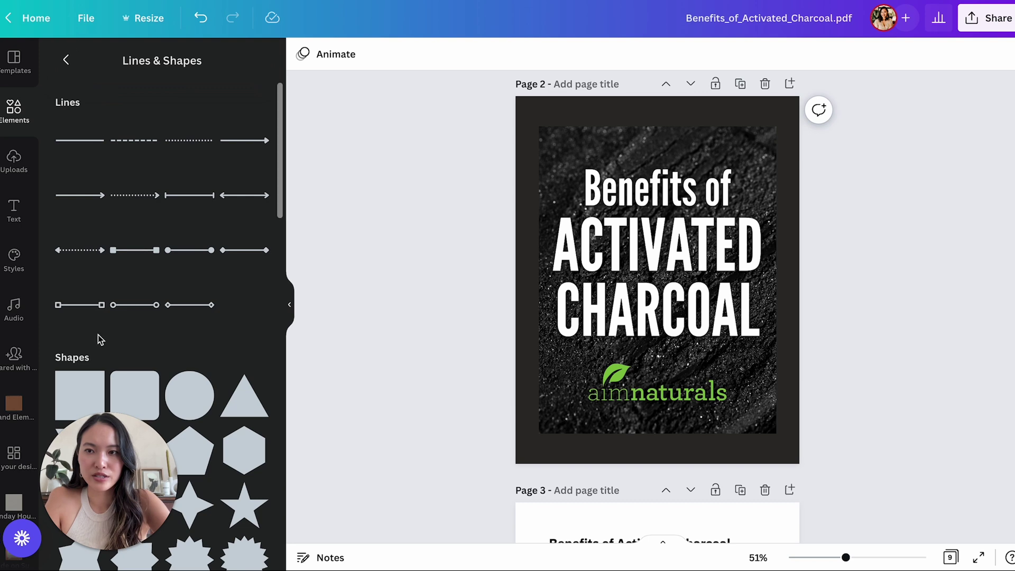
left_click(75, 384)
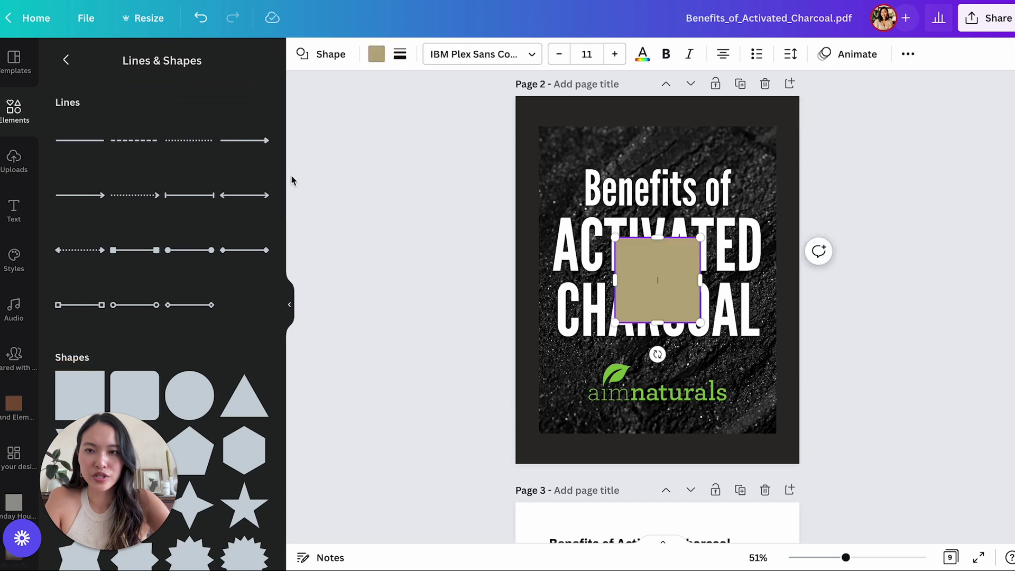
left_click(293, 308)
left_click_drag(551, 287, 659, 163)
left_click_drag(535, 203, 533, 443)
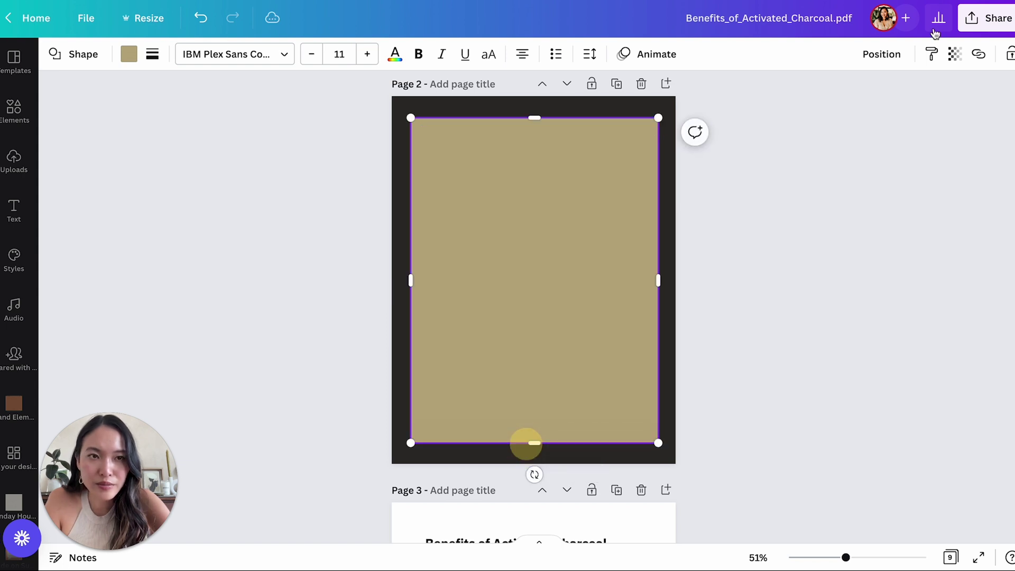
Send the beige rectangle backward behind page 2's charcoal title image.
left_click(880, 57)
left_click(816, 103)
left_click(728, 389)
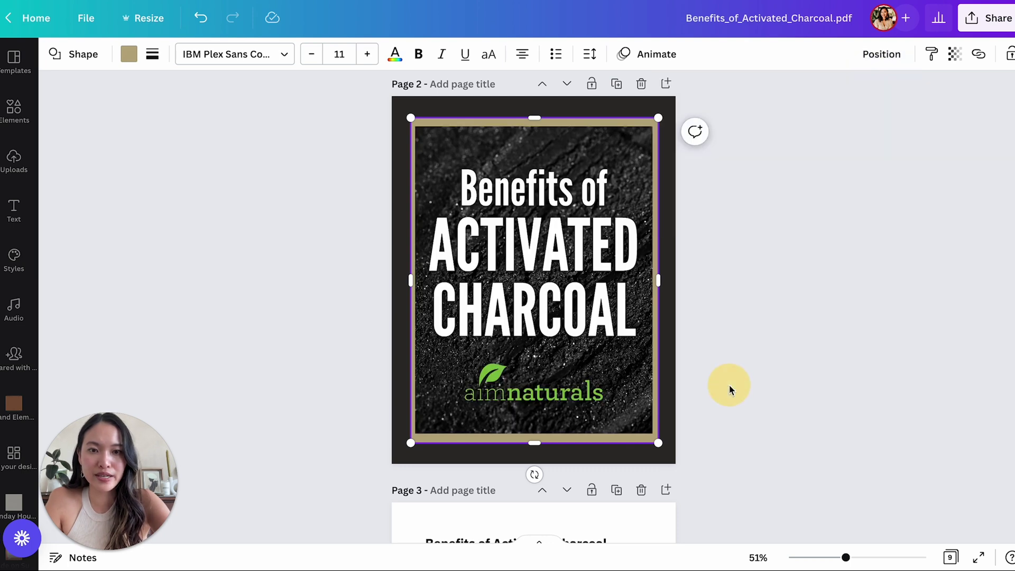
left_click(616, 356)
left_click(880, 53)
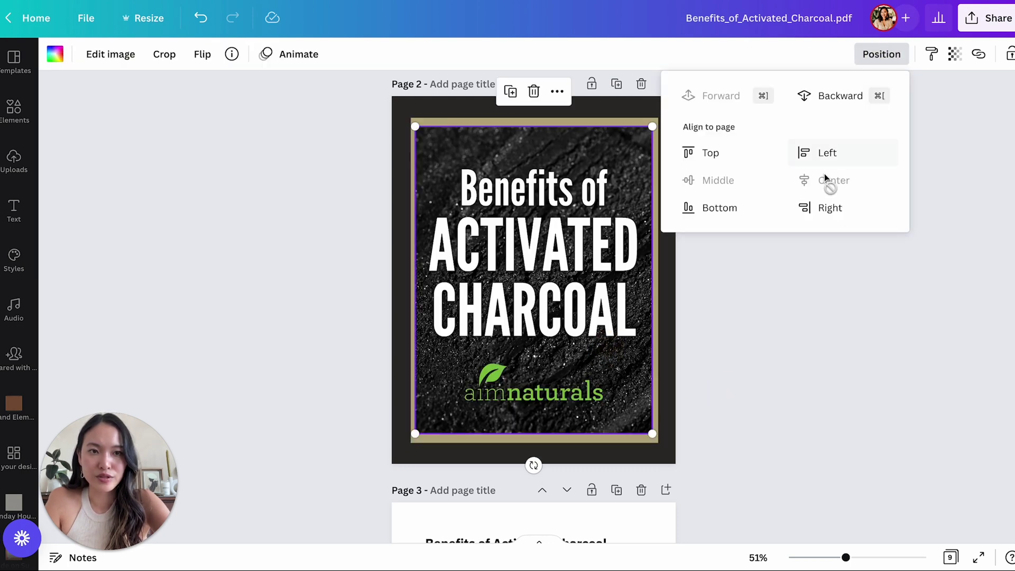
Centre the beige frame horizontally and vertically on page 2.
left_click(614, 125)
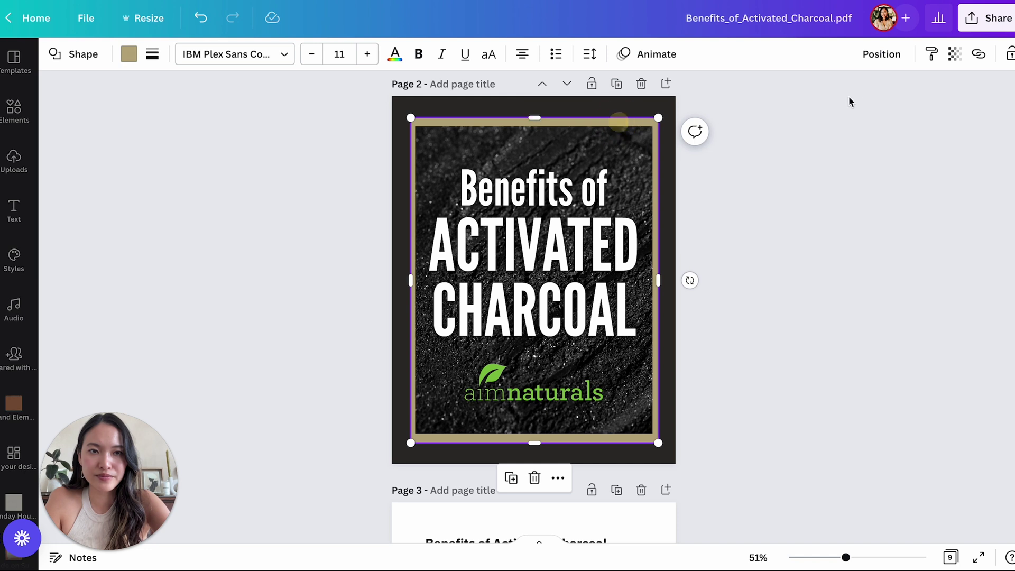
left_click(873, 56)
left_click(833, 180)
left_click(718, 181)
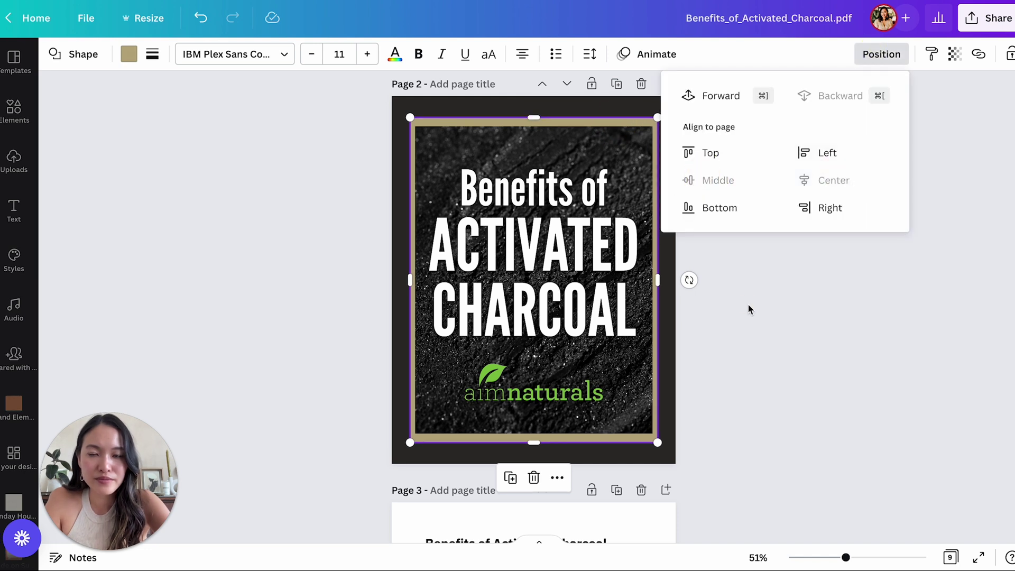
key("Escape")
Fine-tune the beige frame's top and bottom edges around the cover image.
left_click_drag(533, 117, 529, 120)
left_click(796, 270)
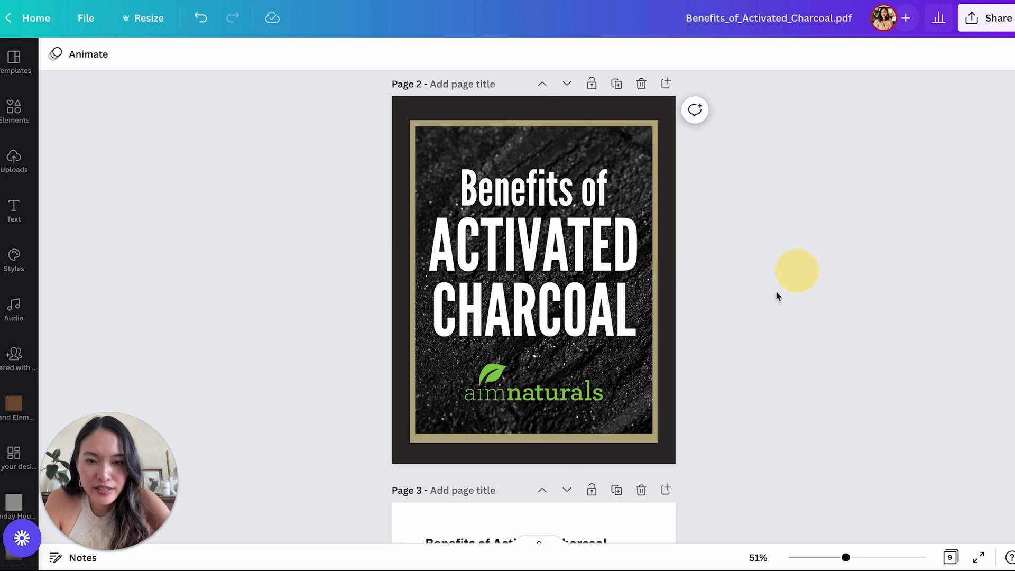
left_click(534, 440)
left_click_drag(534, 440, 534, 438)
left_click(801, 381)
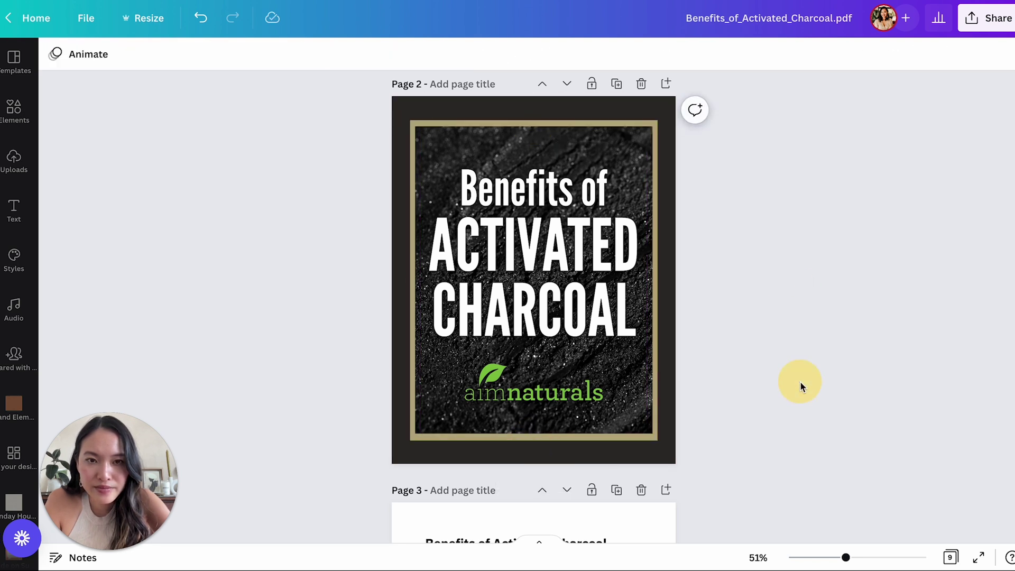
Recolour page 2's gold frame border, trying olive and then light tan.
left_click(635, 445)
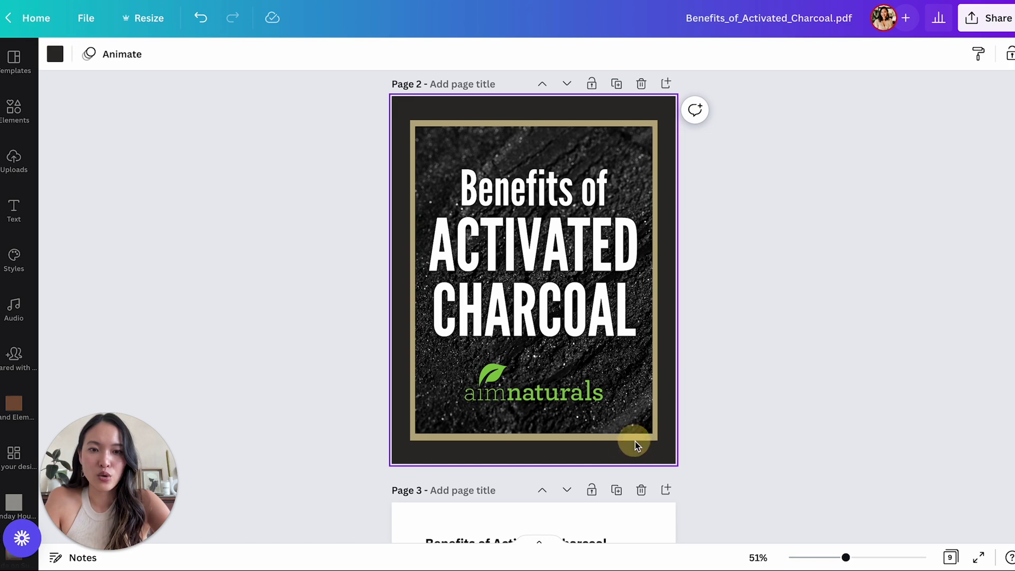
left_click(658, 280)
left_click(128, 55)
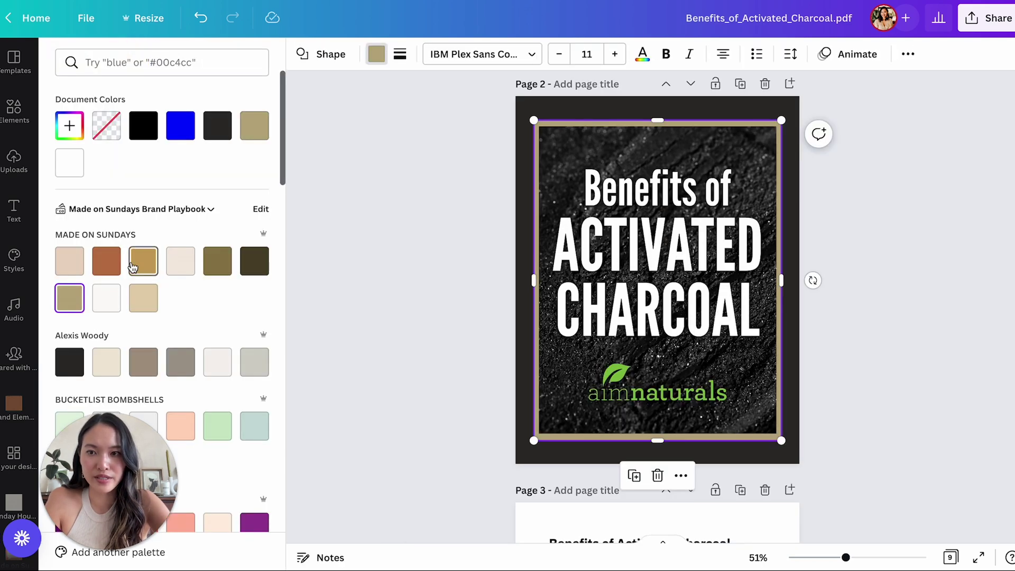
left_click(211, 274)
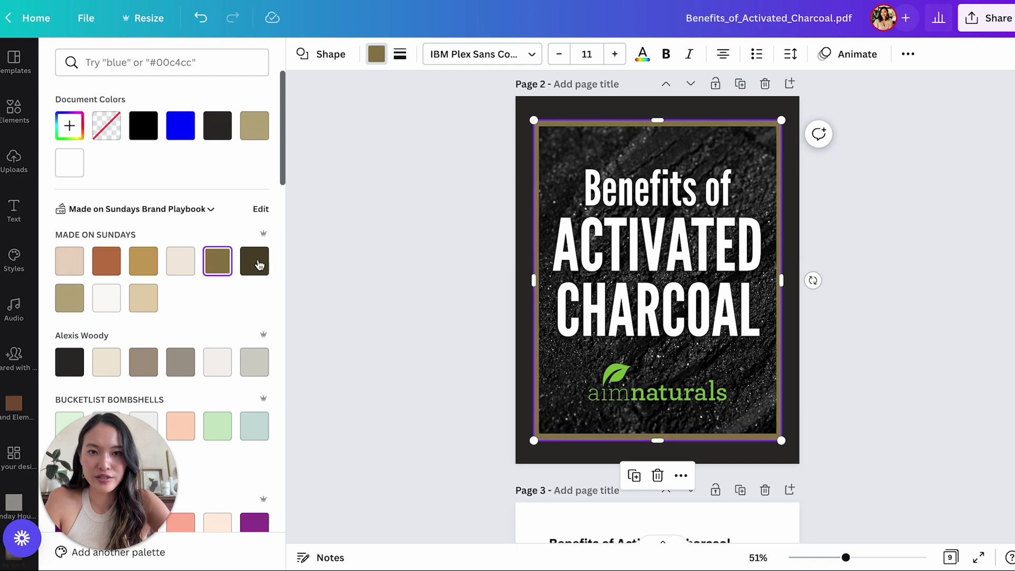
left_click(142, 300)
left_click(341, 283)
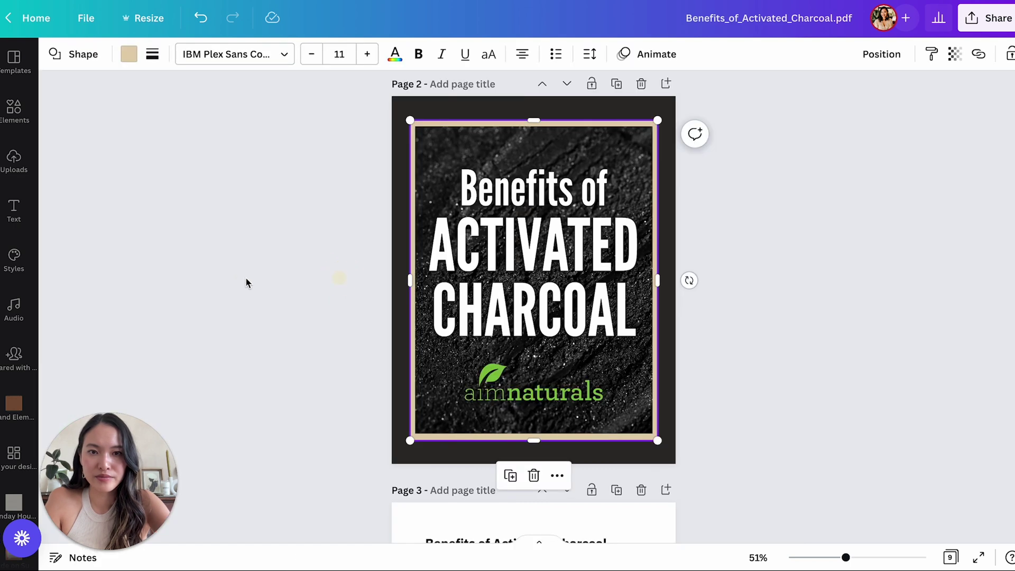
left_click(246, 280)
scroll(837, 181, "up", 5)
scroll(836, 182, "down", 8)
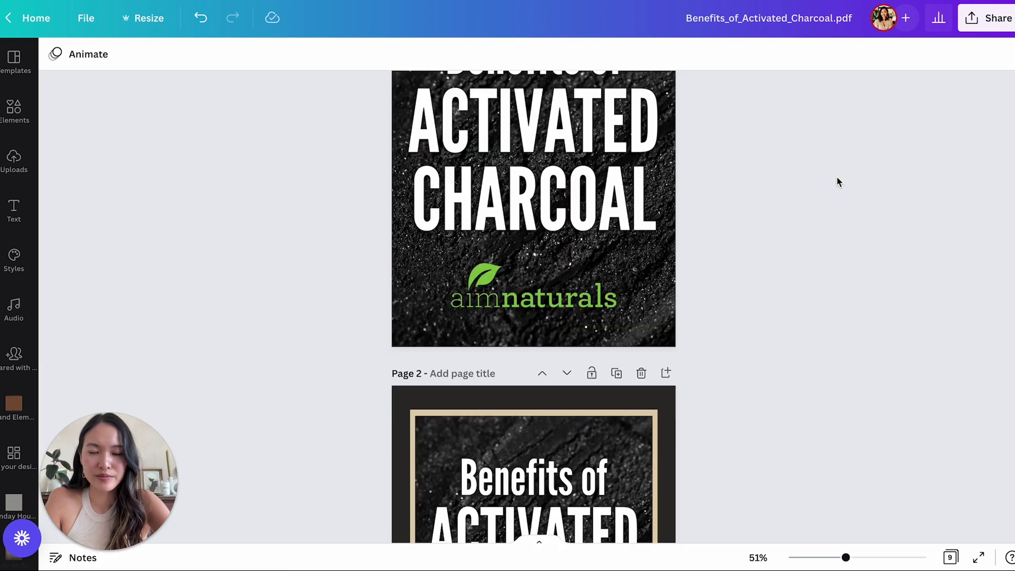
scroll(837, 181, "up", 4)
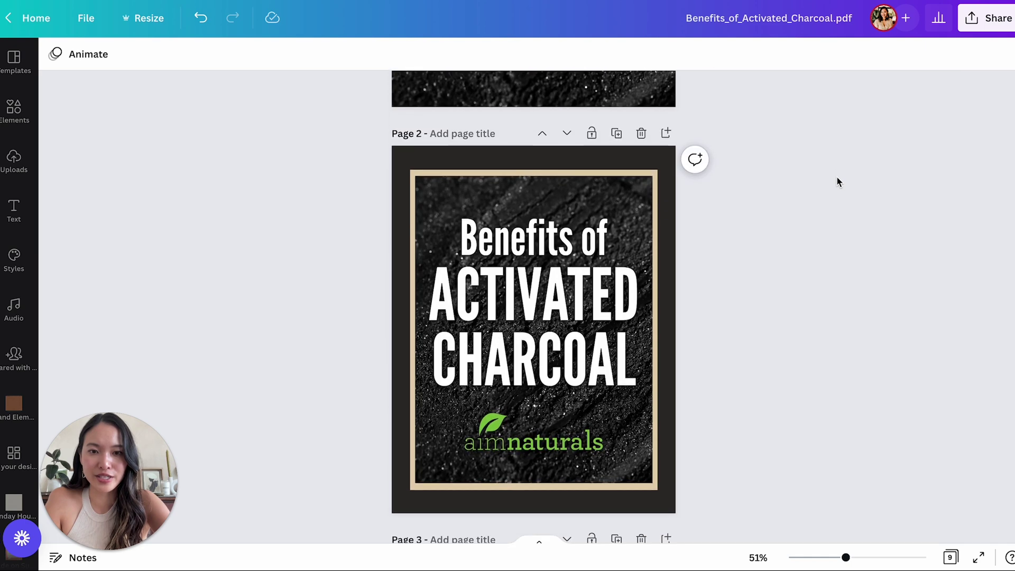
Change page 2's frame border to sage green.
left_click(658, 326)
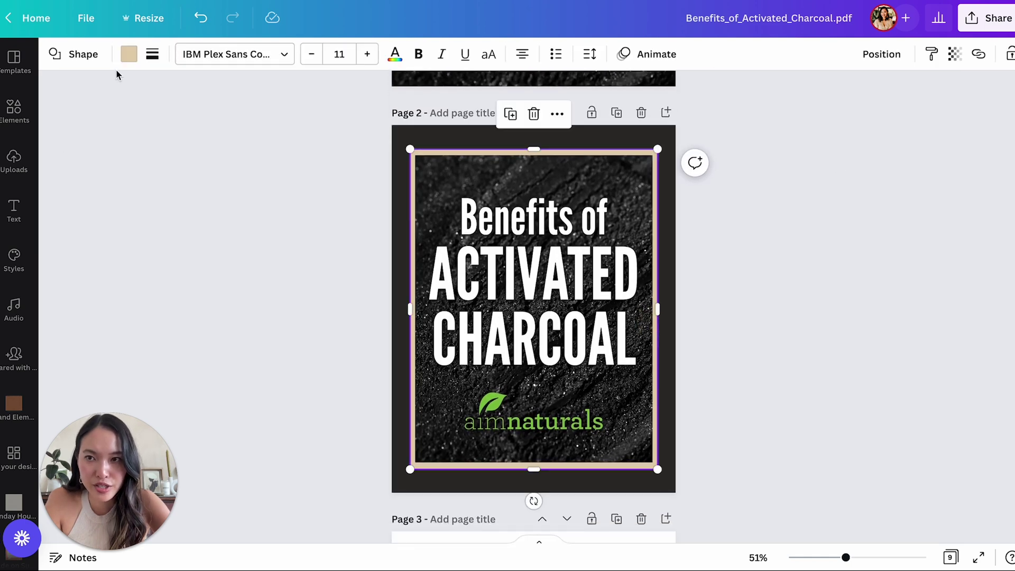
left_click(125, 56)
left_click(77, 305)
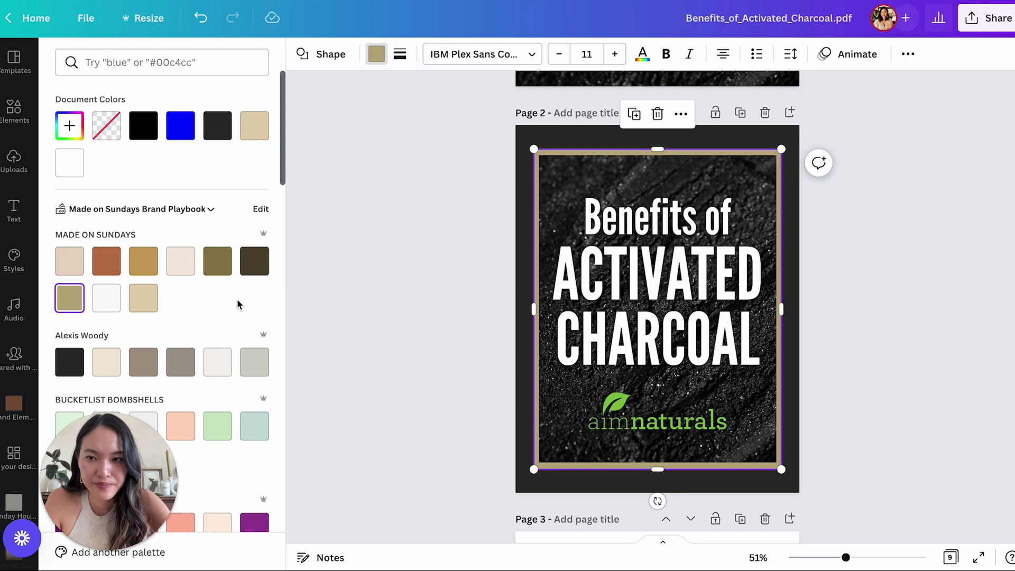
scroll(205, 361, "down", 4)
left_click(215, 239)
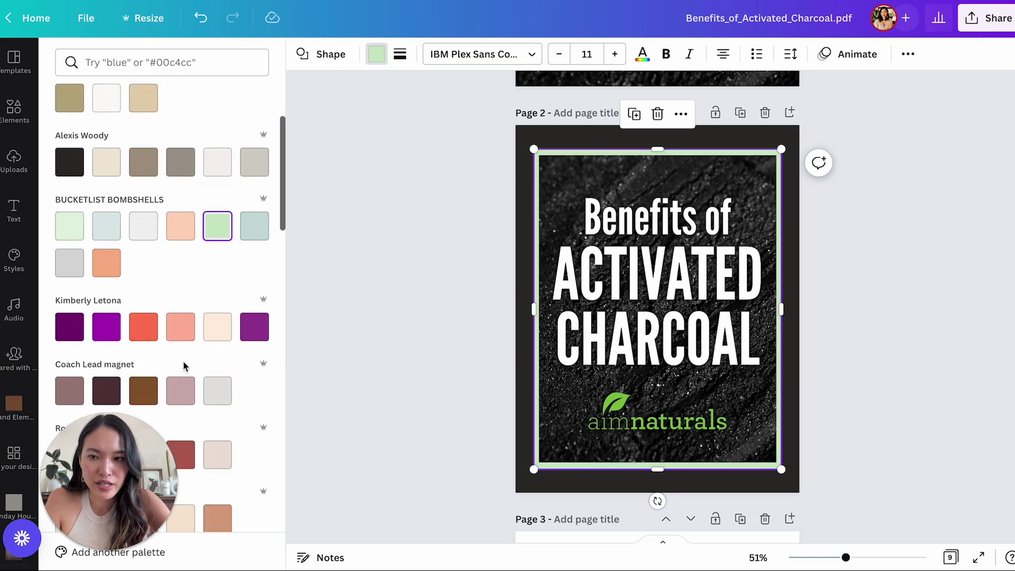
scroll(183, 364, "down", 5)
left_click(104, 257)
left_click(335, 299)
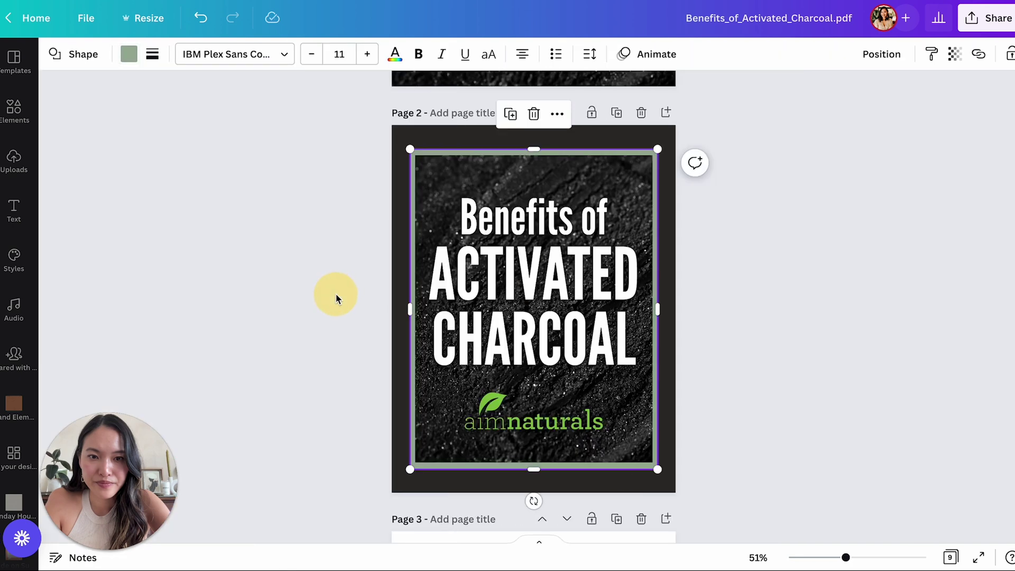
scroll(817, 290, "up", 7)
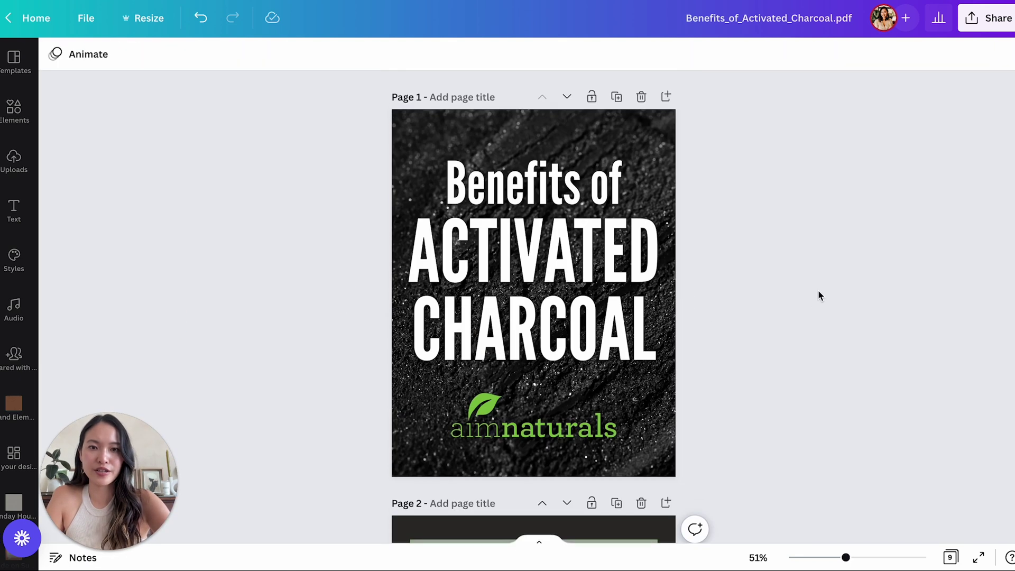
Set the page 3 heading to the Americana font and widen it onto one line.
scroll(817, 290, "down", 8)
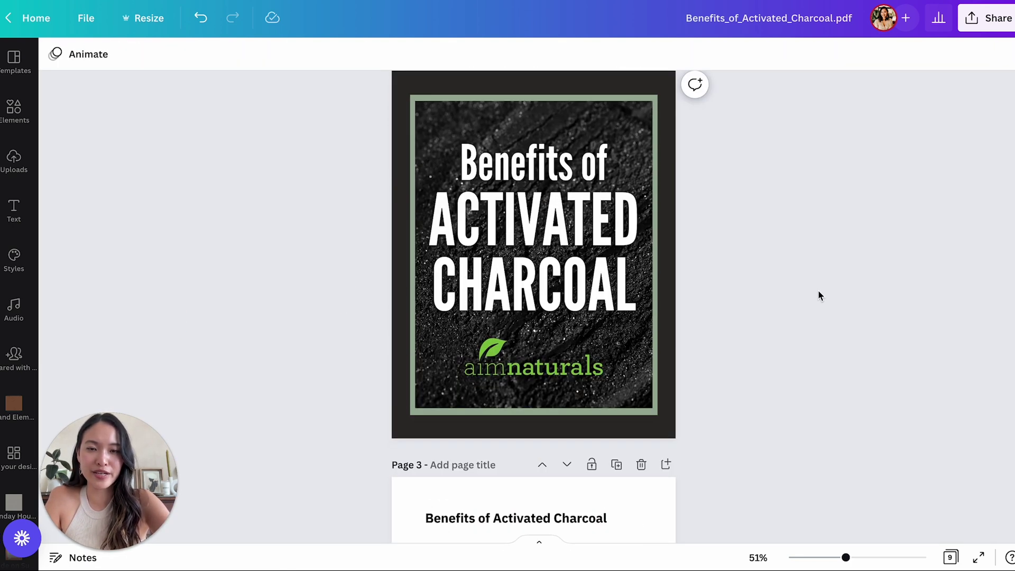
scroll(817, 295, "up", 1)
scroll(789, 374, "down", 7)
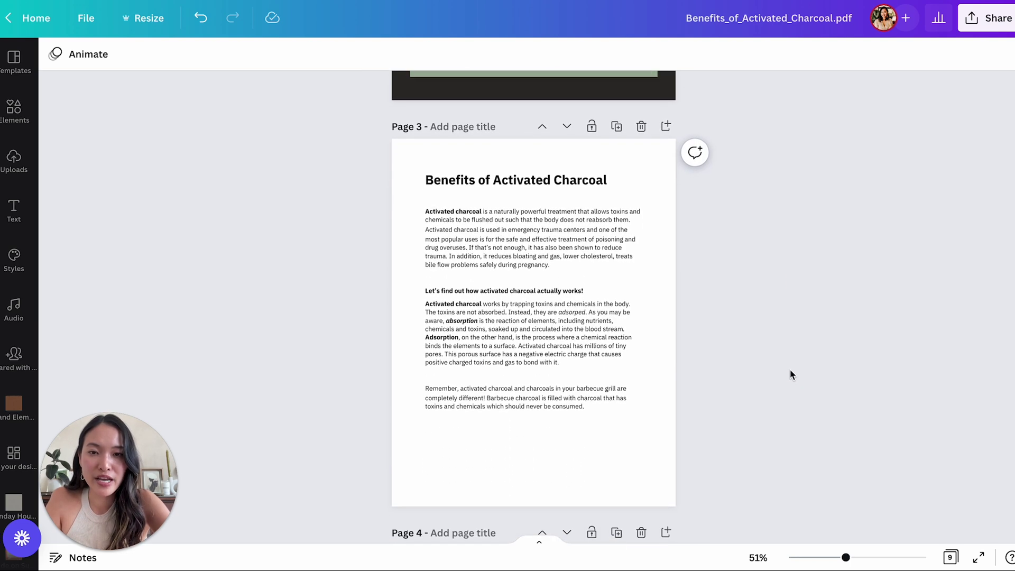
left_click(539, 444)
left_click(540, 183)
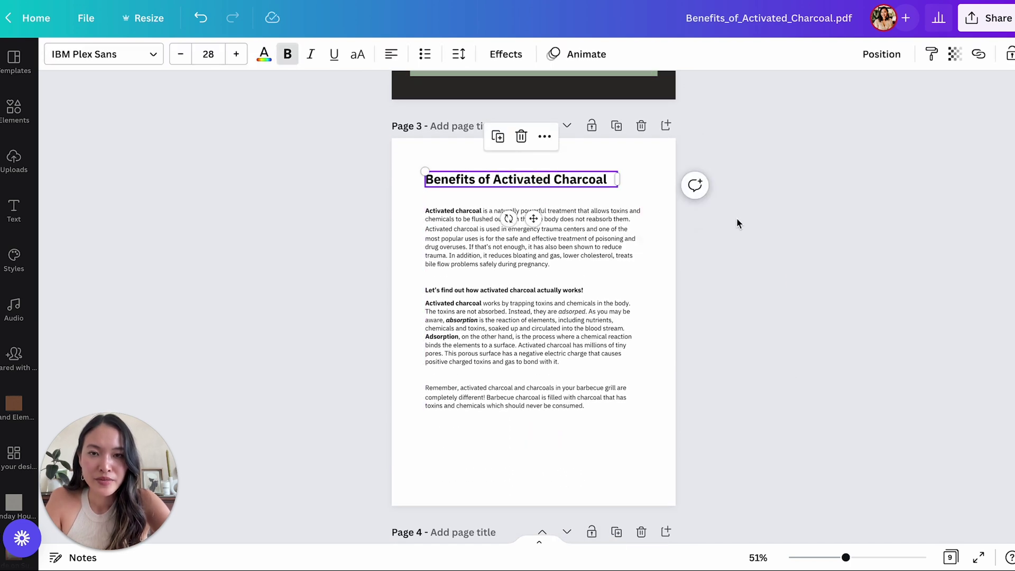
left_click(127, 54)
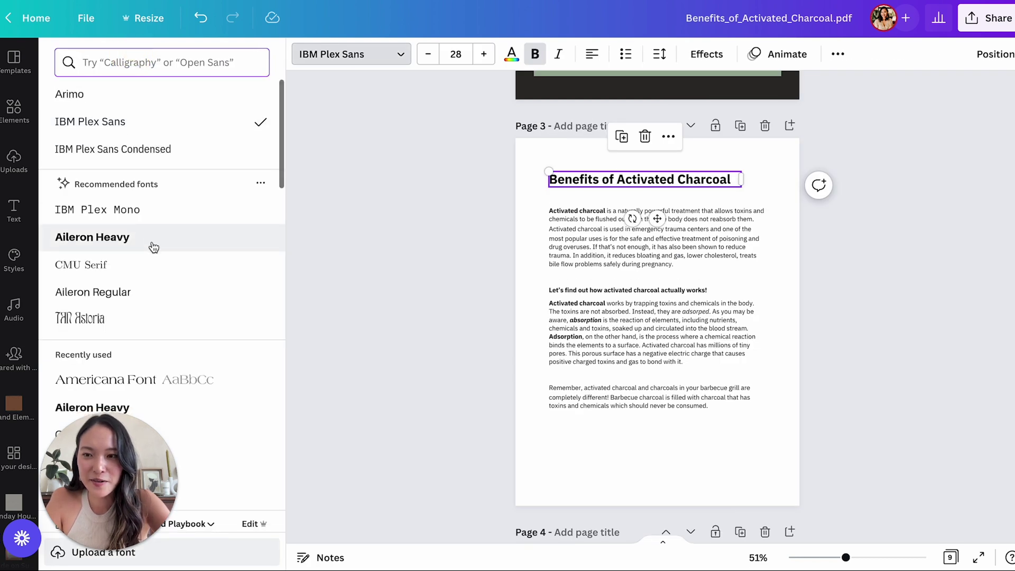
scroll(151, 264, "down", 1)
left_click(136, 328)
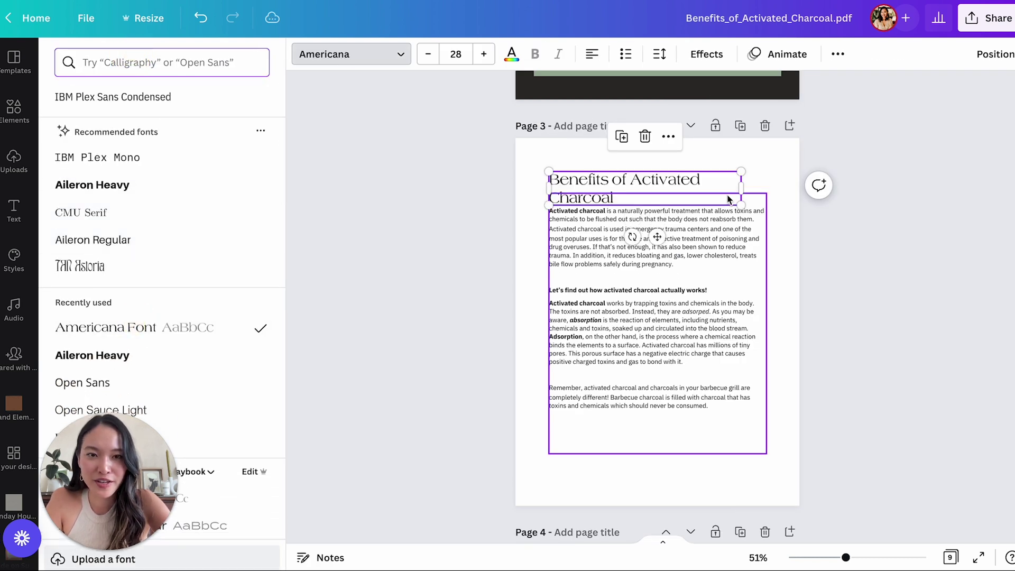
left_click_drag(741, 189, 773, 189)
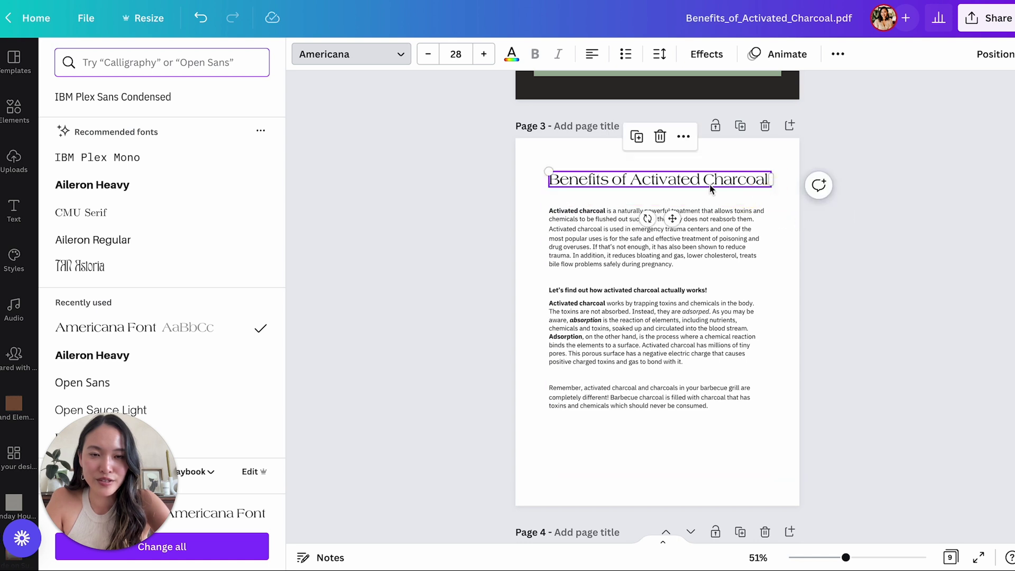
Reduce the heading to size 26 and colour it olive.
left_click(429, 53)
left_click(432, 57)
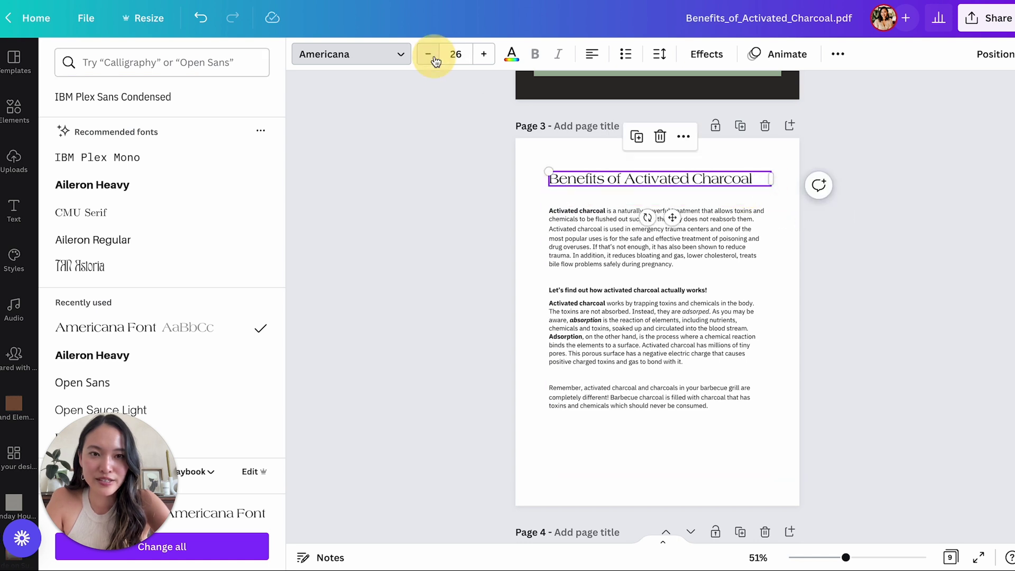
left_click(511, 56)
left_click(217, 220)
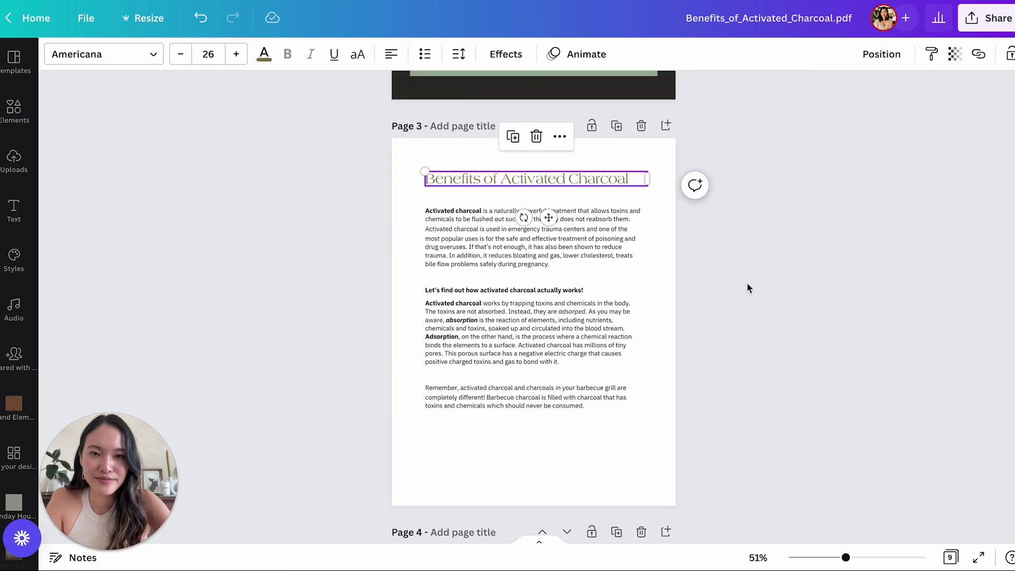
Move page 3's body text lower and search Elements for 'activated charcoal'.
left_click(576, 336)
scroll(576, 337, "down", 1)
left_click_drag(555, 206, 546, 267)
left_click(11, 124)
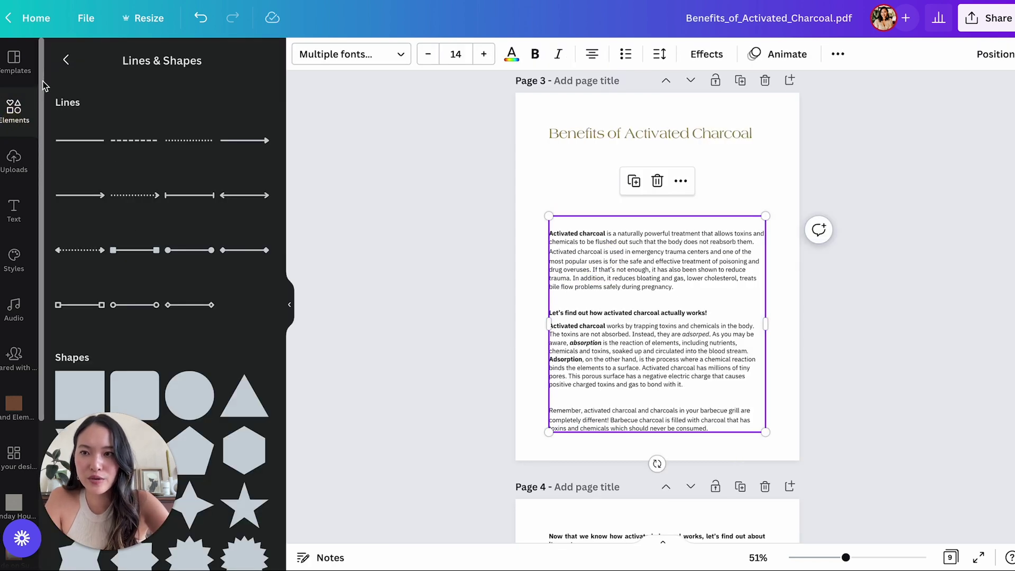
left_click(62, 58)
left_click(142, 62)
type("a")
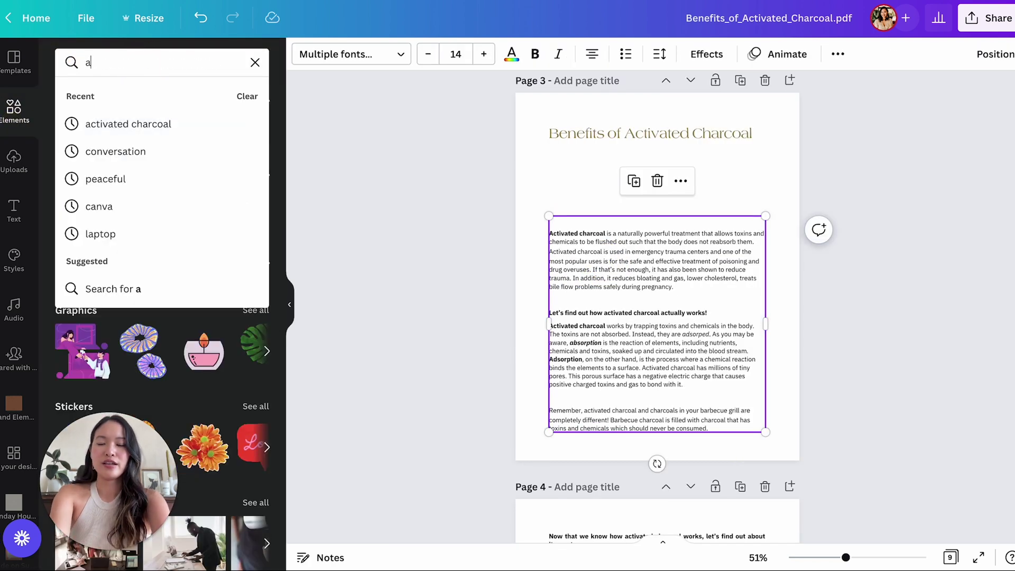
type("ctivated char")
key("BackSpace")
key("BackSpace")
key("BackSpace")
key("BackSpace")
key("BackSpace")
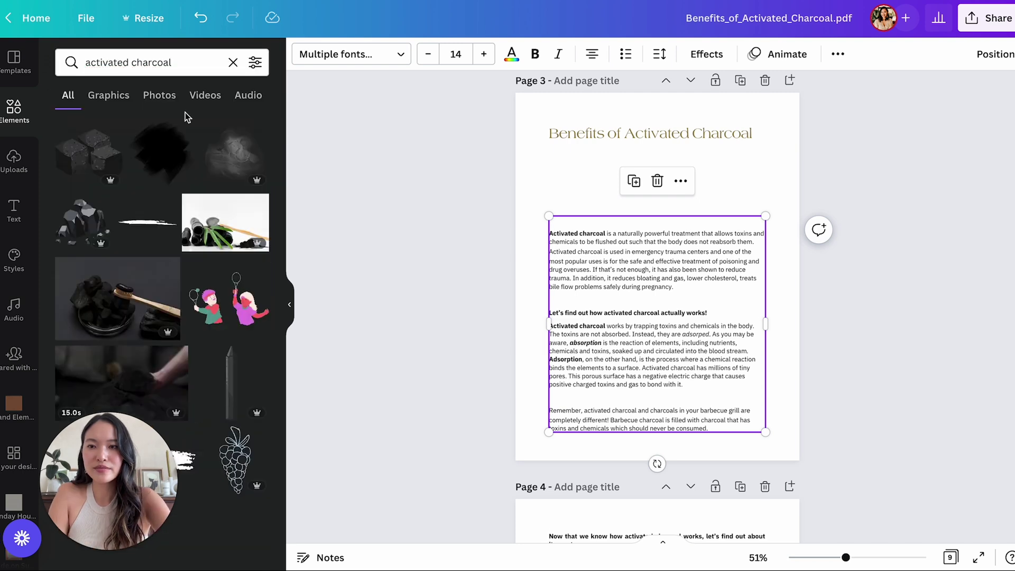
Add the spoon-on-charcoal photo and shape it into a banner across page 3's top.
scroll(155, 333, "down", 3)
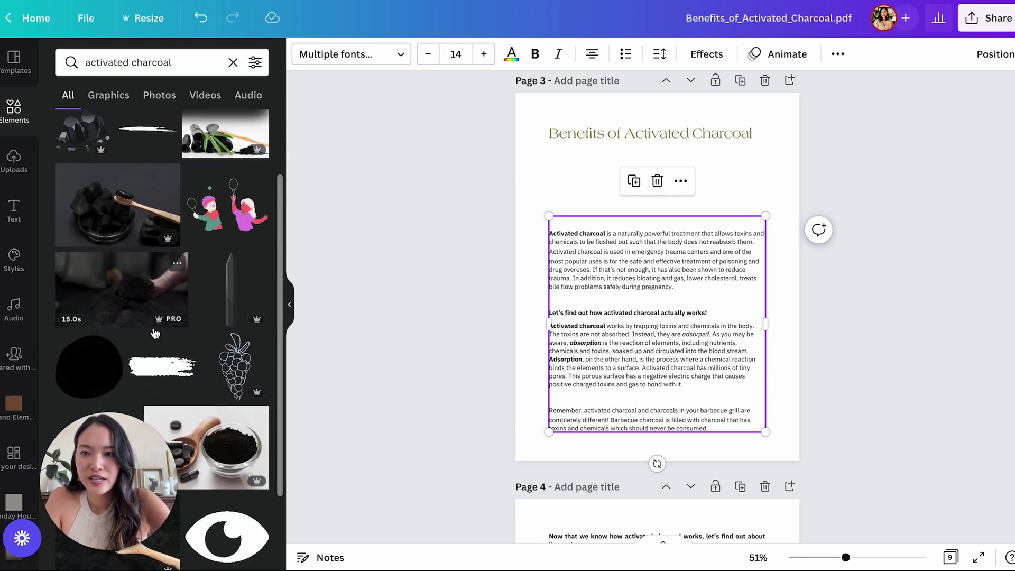
scroll(112, 207, "down", 6)
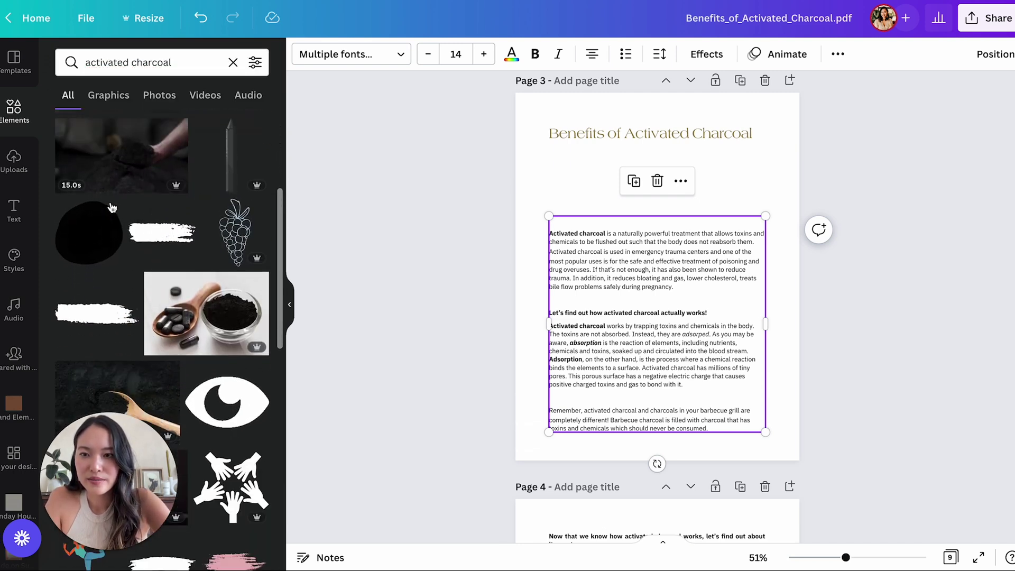
left_click(112, 207)
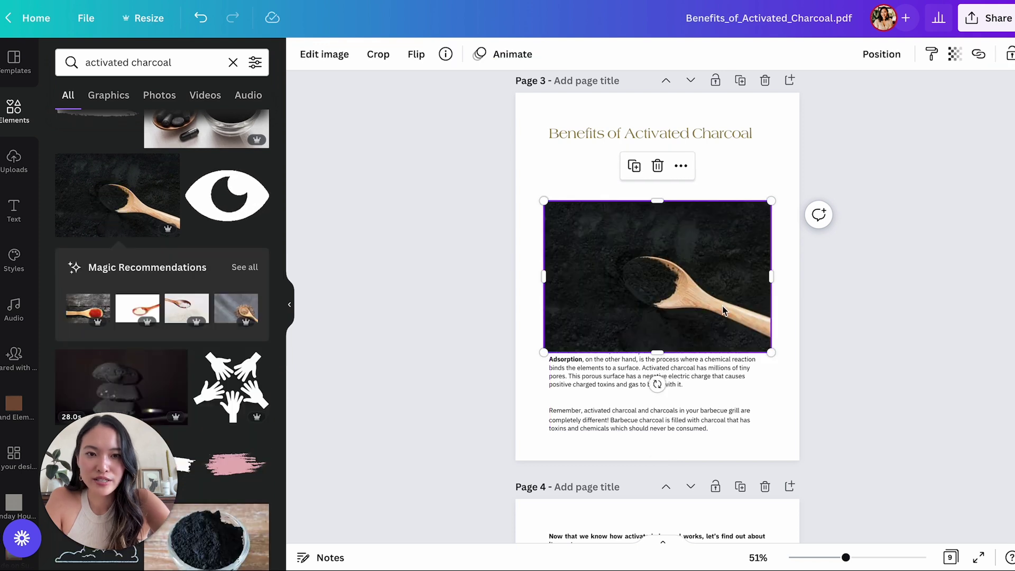
left_click_drag(659, 311, 622, 200)
left_click_drag(744, 165, 799, 165)
left_click_drag(657, 244, 657, 215)
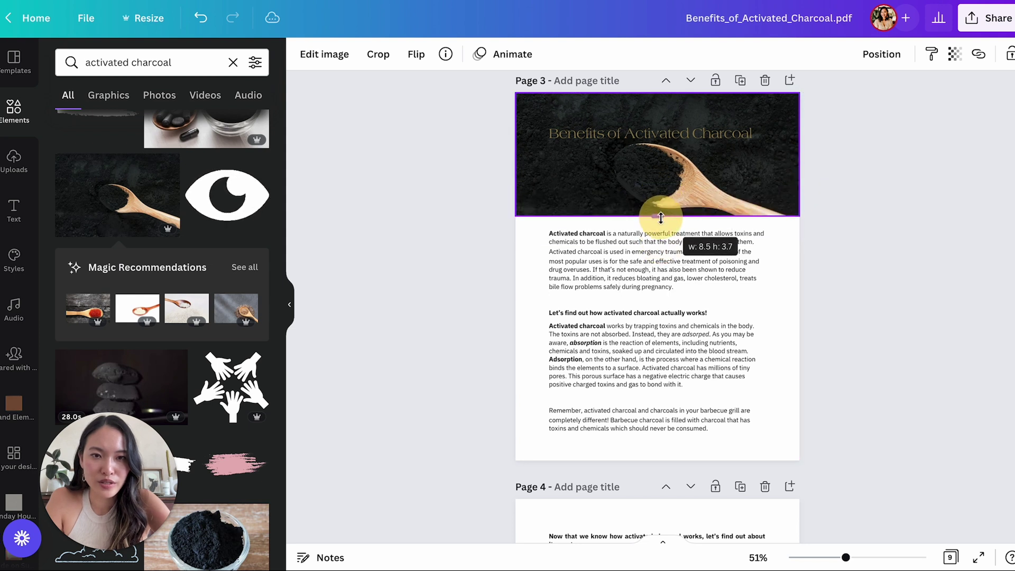
Make the page 3 title white.
left_click(662, 270)
left_click(666, 135)
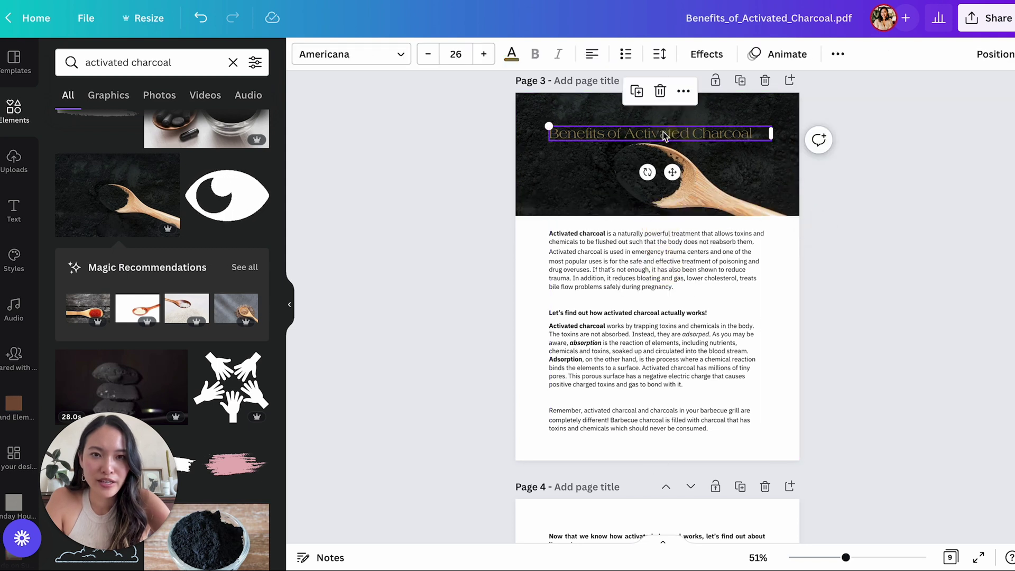
left_click(510, 53)
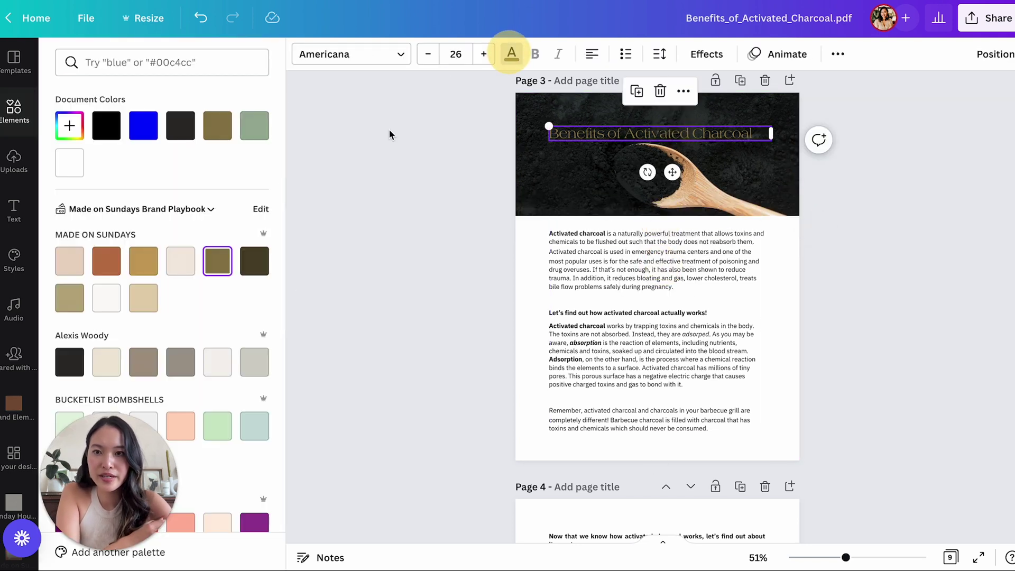
left_click(110, 300)
left_click(391, 361)
Wrap the title onto two centred lines and enlarge it to about size 31.3.
mouse_move(674, 136)
left_mouse_down()
mouse_move(674, 123)
mouse_move(674, 139)
left_mouse_up()
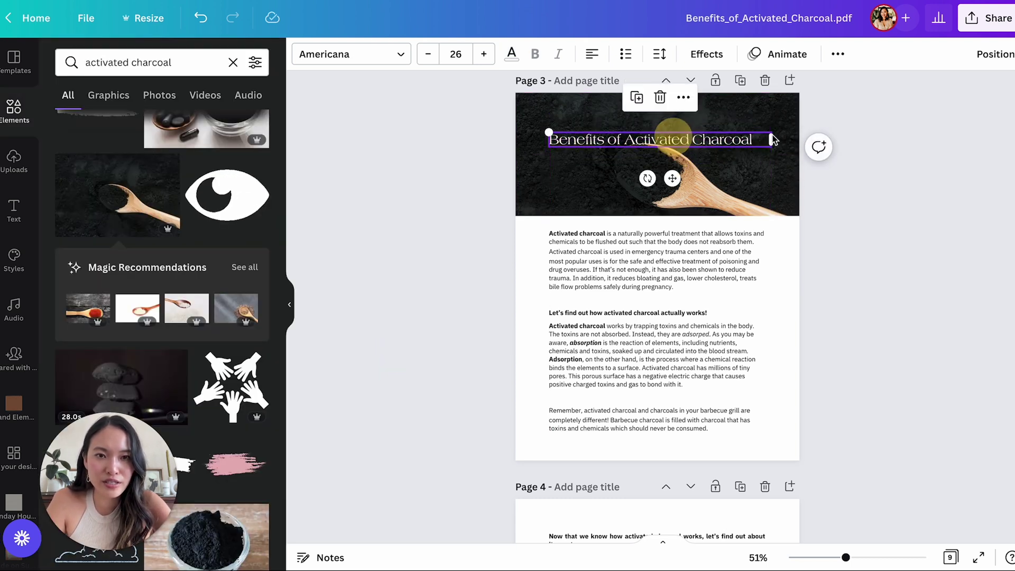
left_click_drag(780, 139, 701, 139)
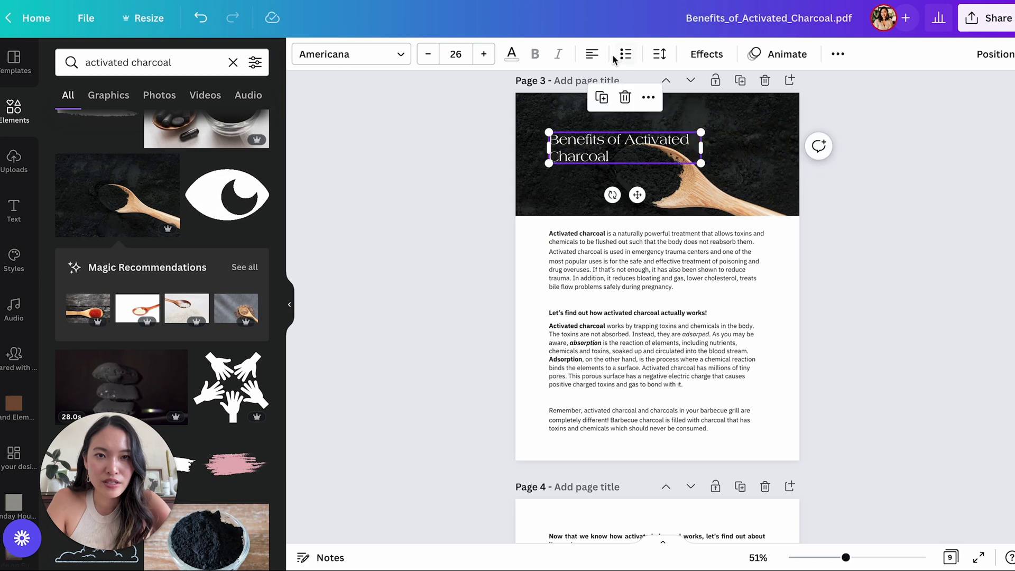
left_click(592, 53)
left_click(702, 176)
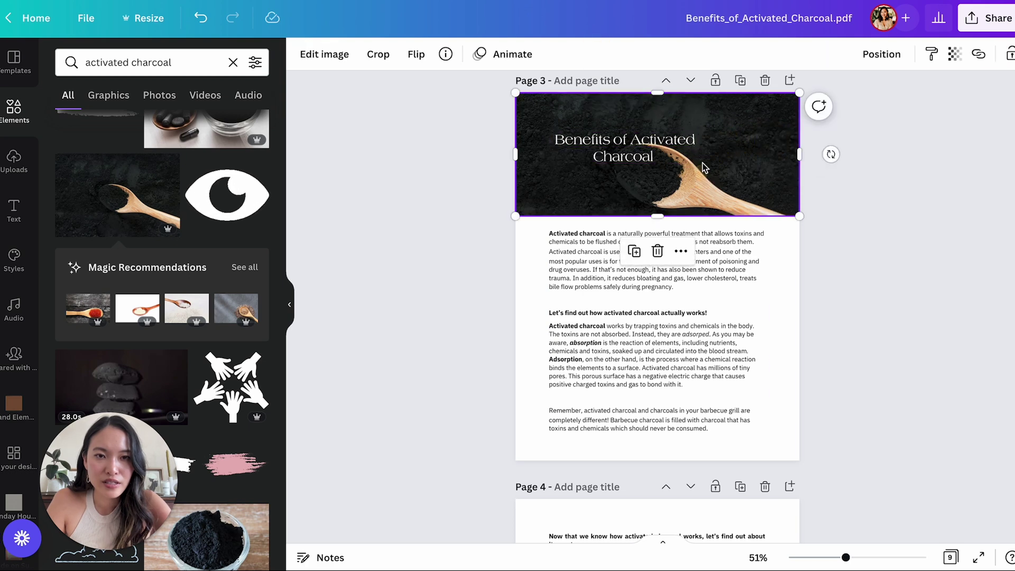
left_click(693, 154)
left_click_drag(847, 559, 865, 558)
scroll(687, 265, "up", 3)
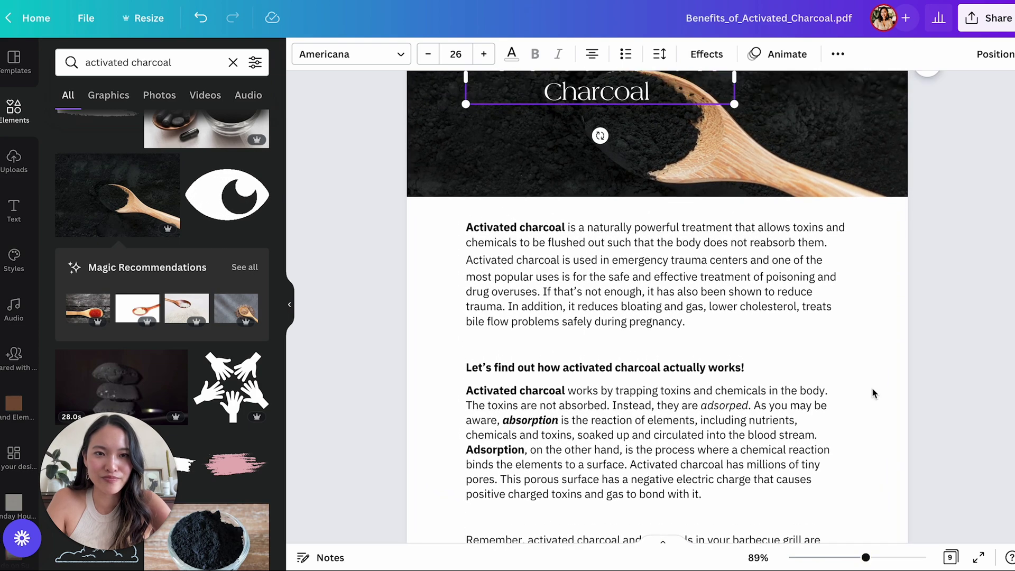
left_click_drag(734, 308, 786, 317)
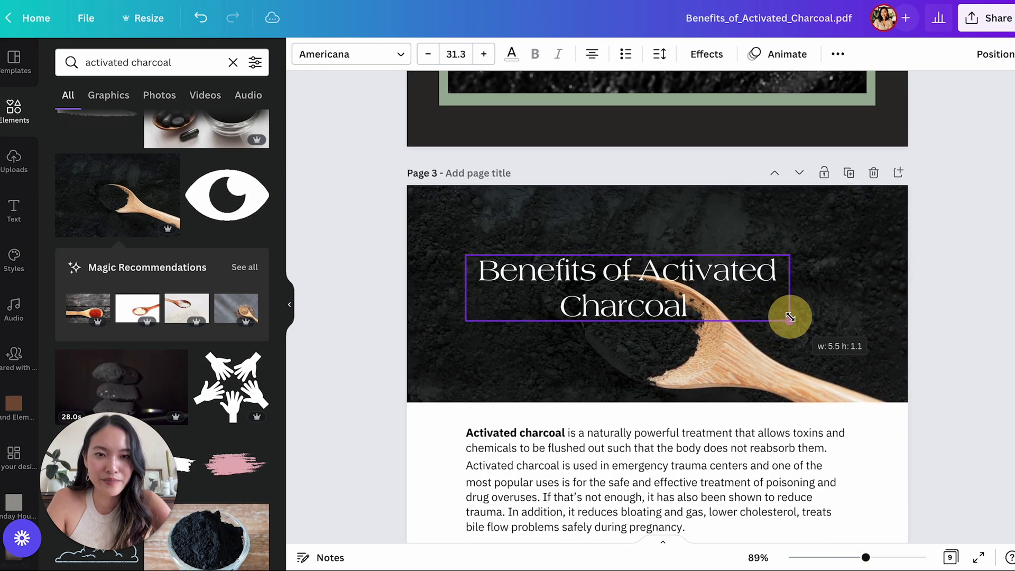
left_click_drag(755, 279, 782, 285)
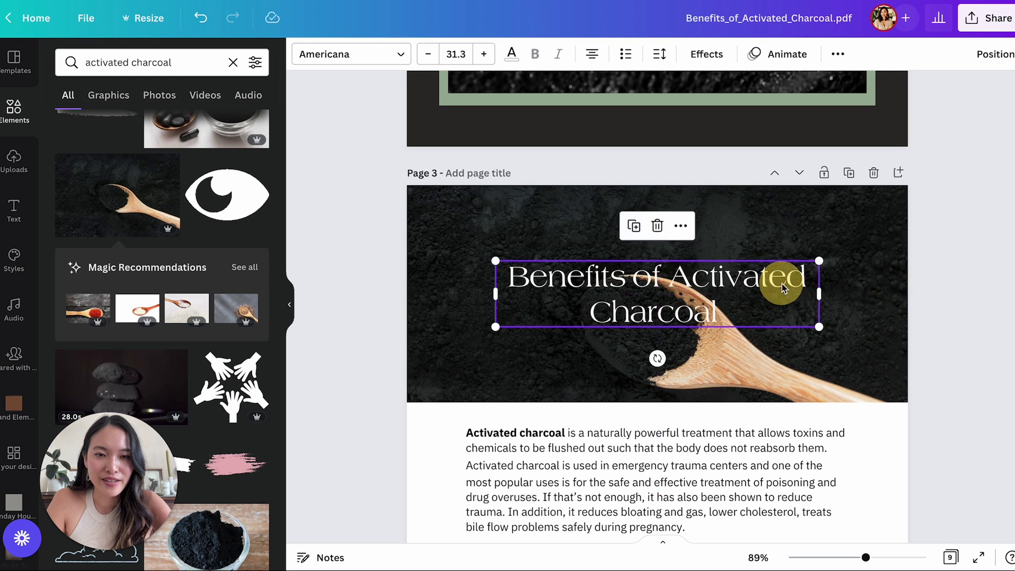
left_click(944, 346)
Fade the banner photo to transparency 78.
scroll(936, 345, "down", 2)
left_click(724, 222)
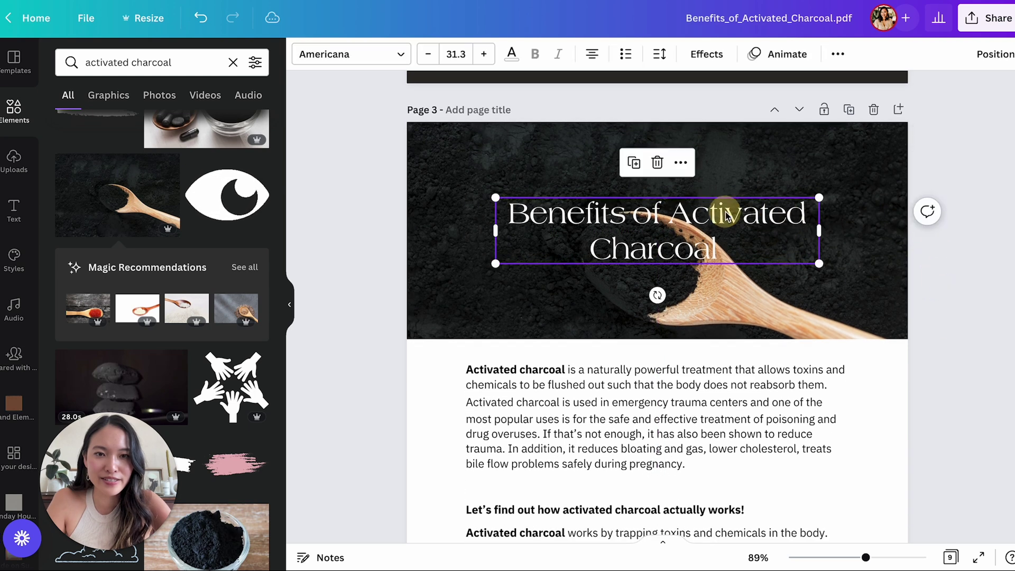
left_click(861, 275)
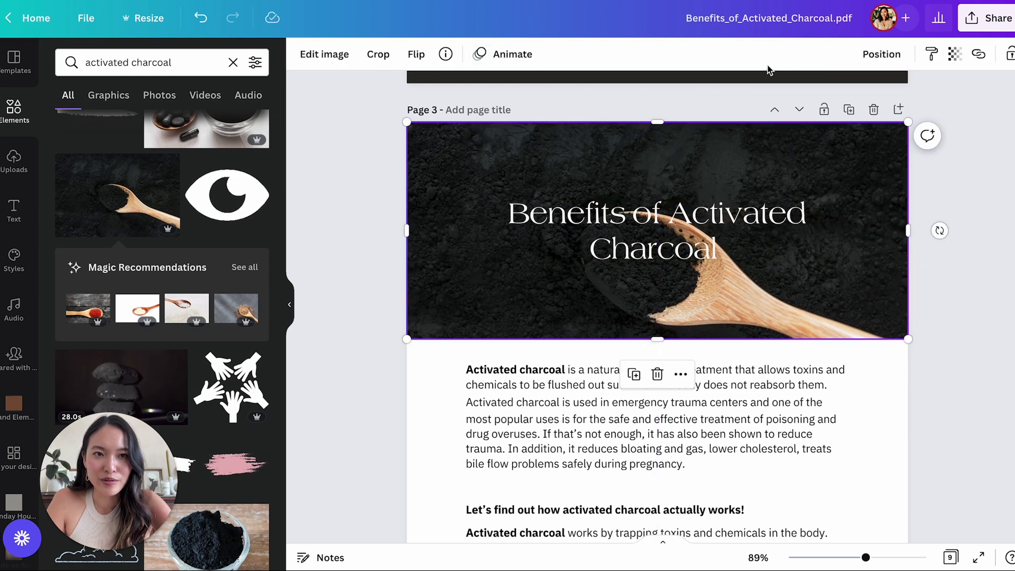
left_click(879, 55)
left_click(954, 54)
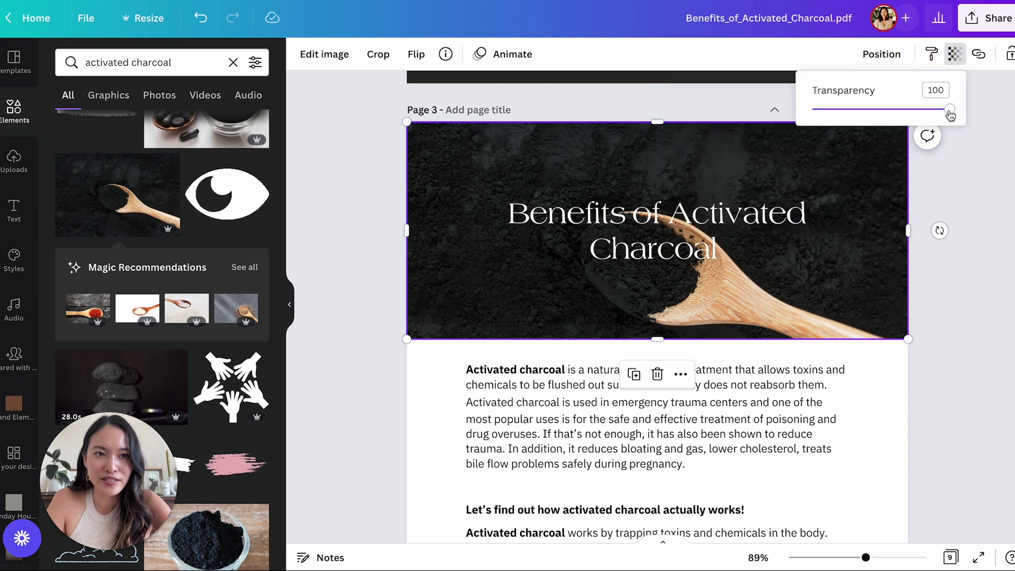
left_click_drag(950, 111, 920, 111)
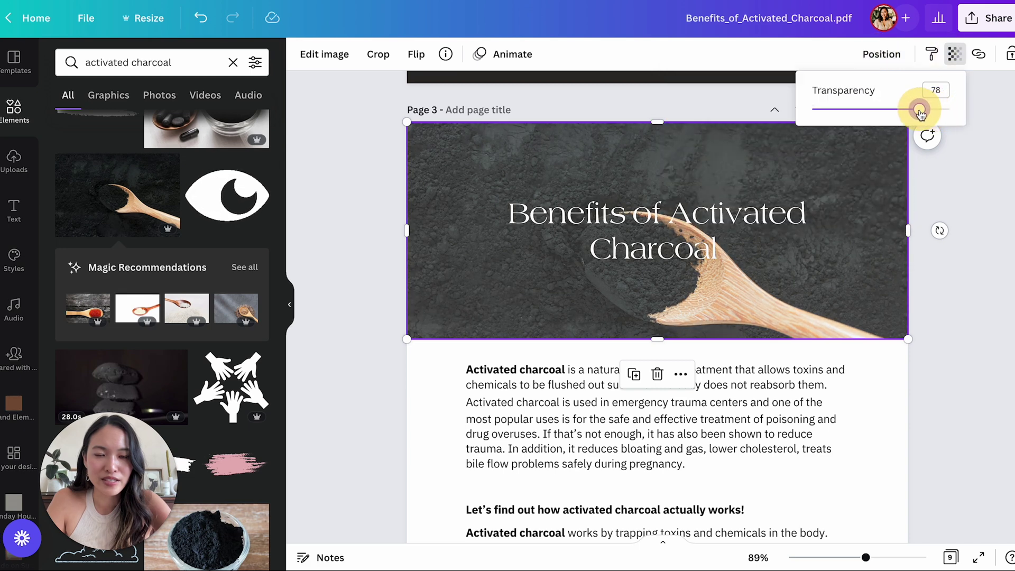
left_click(931, 249)
Reposition page 3's body text and delete its leading blank line.
scroll(931, 248, "down", 2)
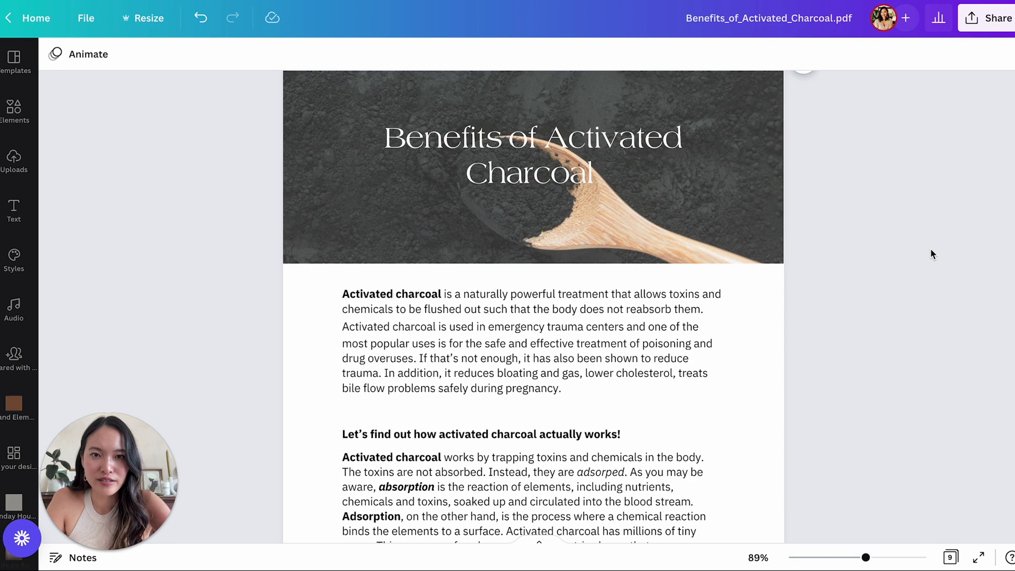
scroll(930, 252, "down", 5)
left_click_drag(614, 178, 621, 208)
left_click(903, 239)
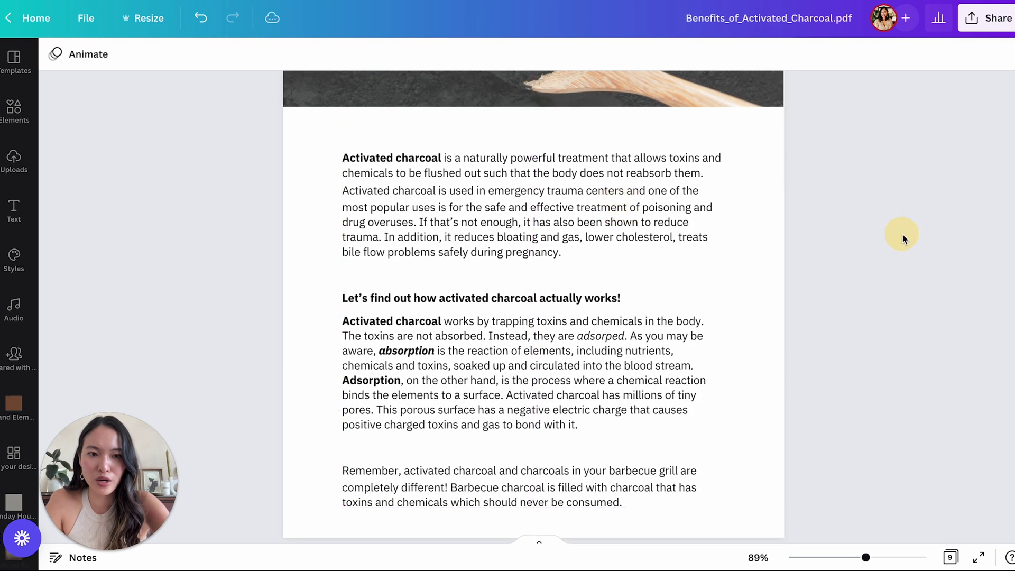
left_click_drag(865, 559, 845, 557)
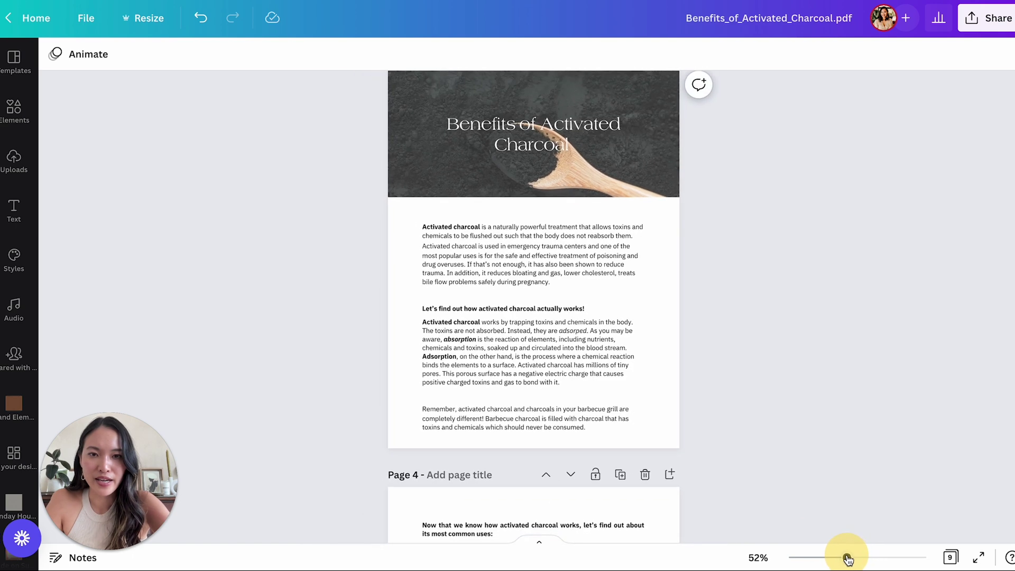
left_click_drag(612, 389, 618, 382)
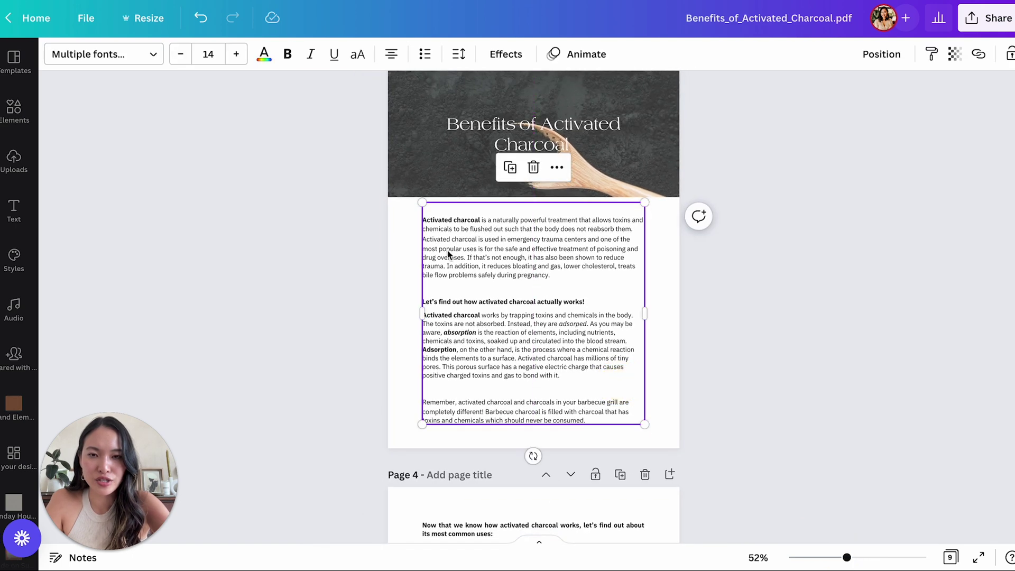
left_click(433, 226)
left_click(430, 219)
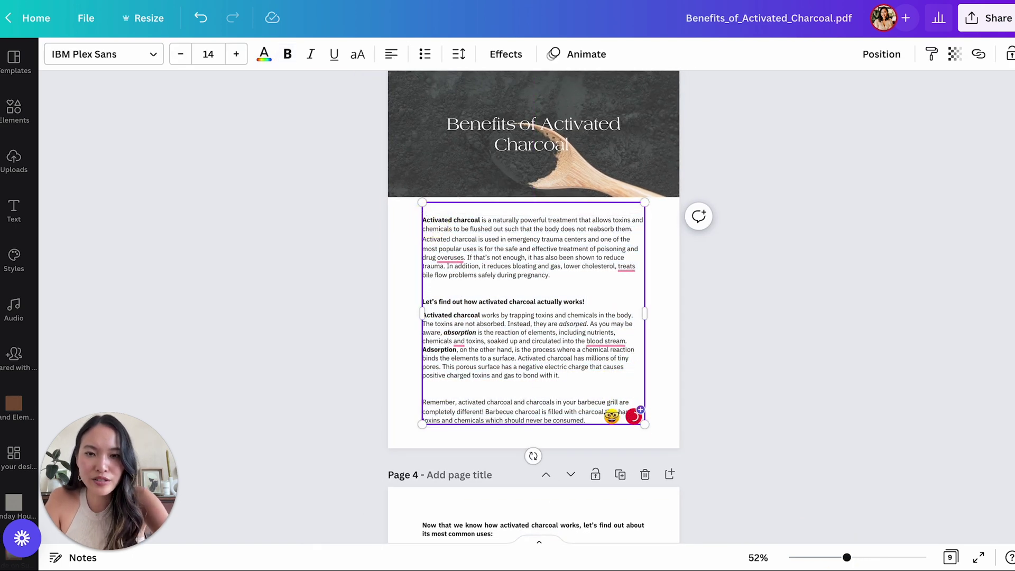
key("BackSpace")
left_click(756, 281)
Move the body text box slightly lower on page 3.
left_click(546, 373)
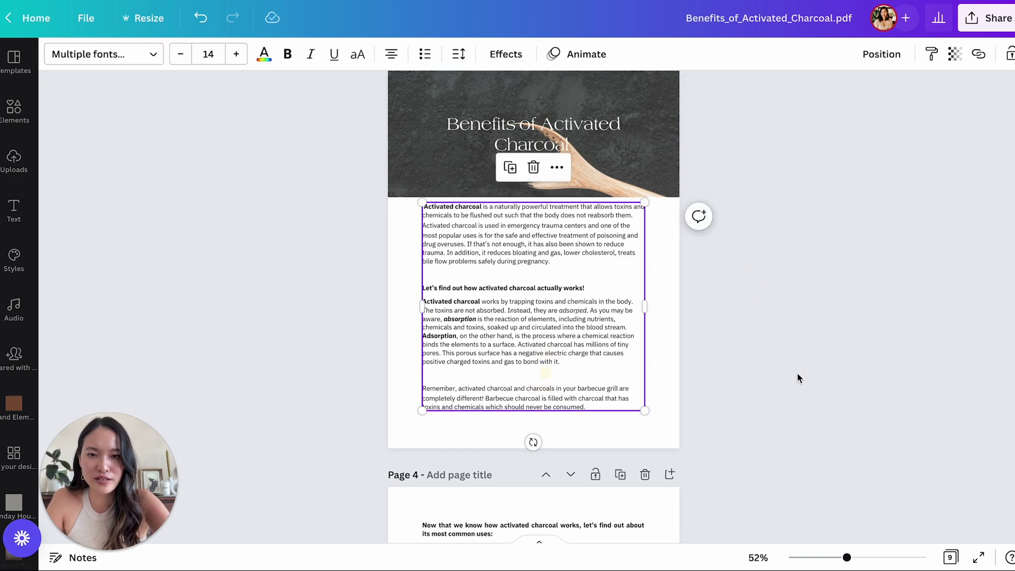
left_click(797, 373)
left_click(568, 324)
left_click_drag(568, 319, 568, 328)
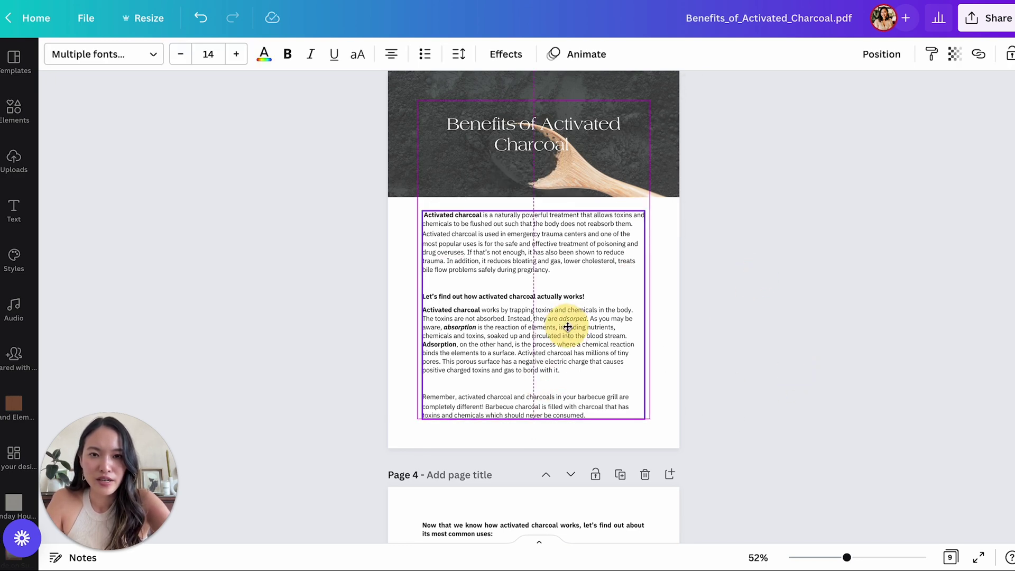
left_click(762, 340)
scroll(762, 341, "up", 4)
scroll(761, 340, "down", 3)
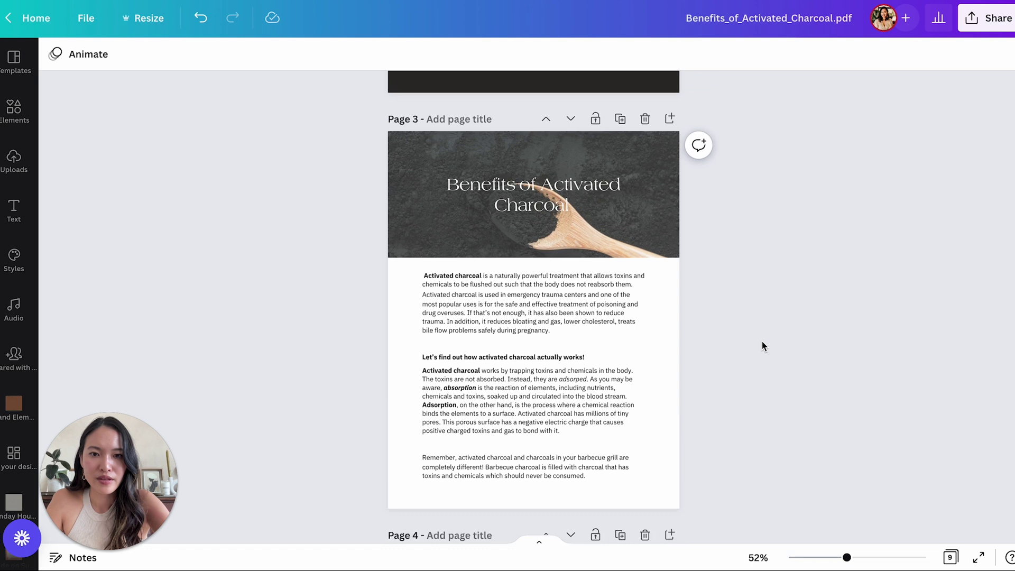
scroll(763, 346, "down", 1)
left_click(530, 353)
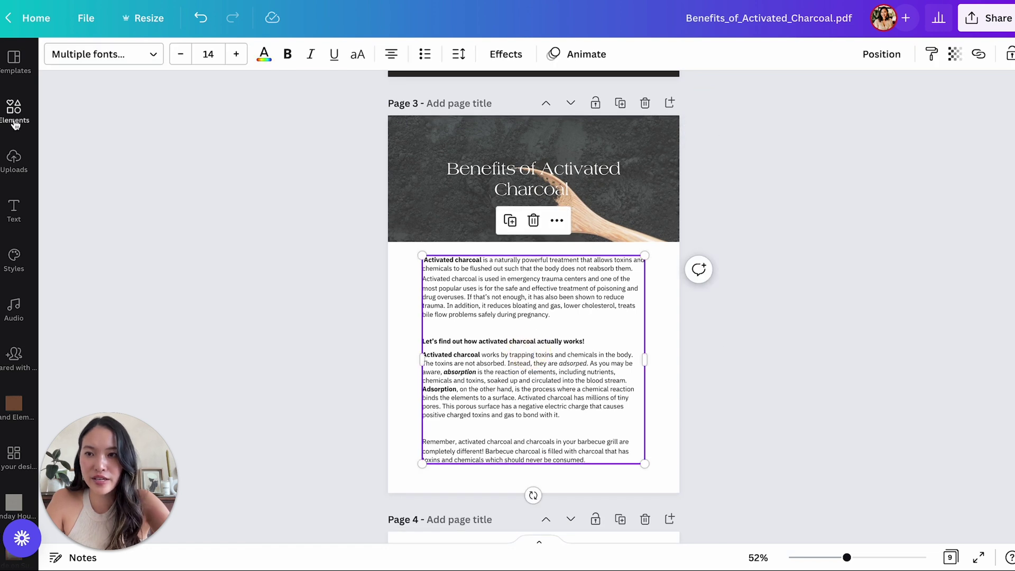
Shorten the header image, reframe the spoon inside it, and nudge the body text up.
left_click(575, 233)
left_click_drag(535, 239, 534, 232)
double_click(659, 179)
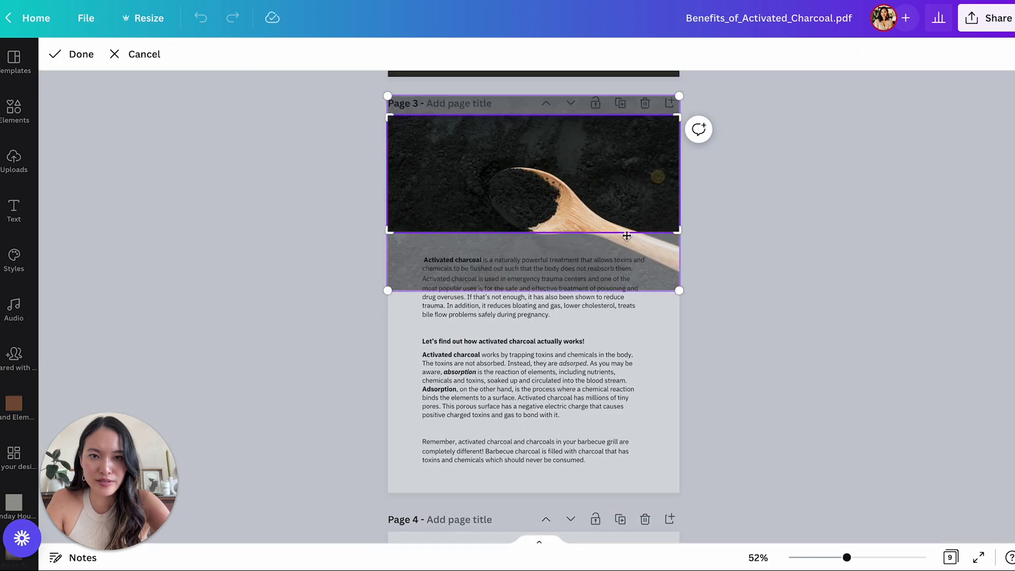
left_click_drag(658, 180, 587, 164)
left_click(735, 250)
left_click(605, 331)
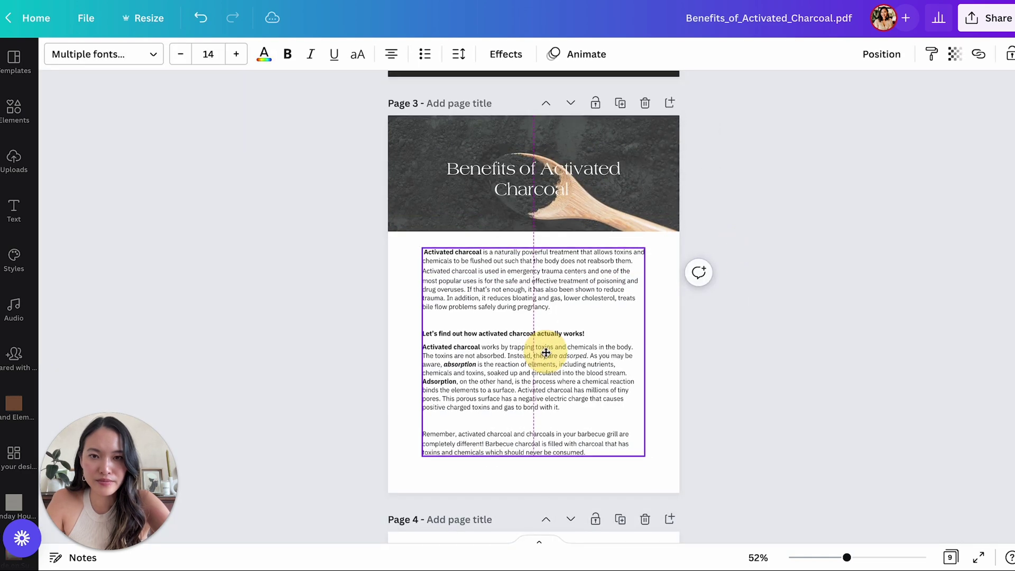
left_click_drag(545, 360, 546, 353)
left_click(334, 276)
Clear the Elements search and add a square shape, resizing it into a small bar.
left_click(3, 114)
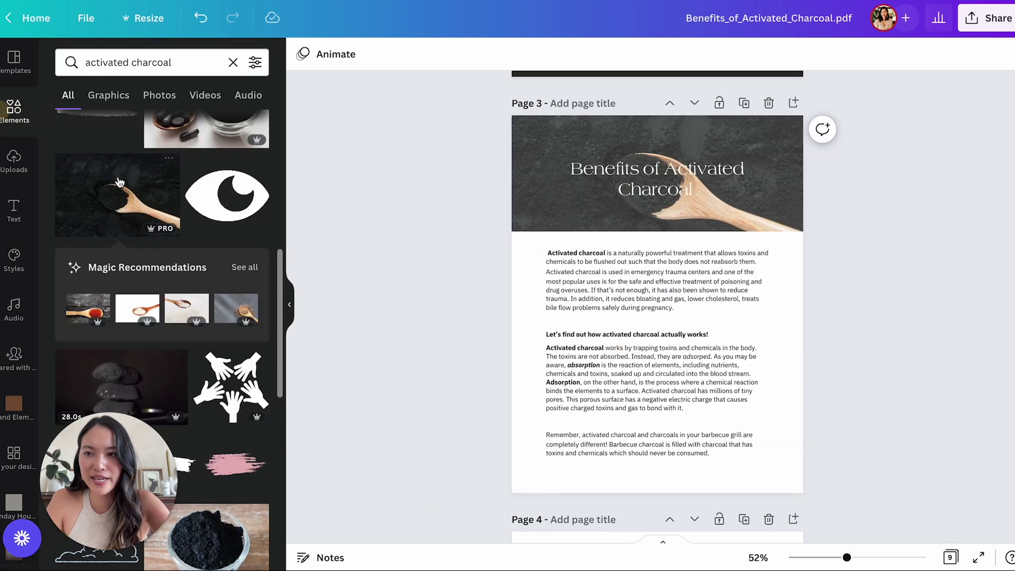
scroll(112, 265, "up", 1)
left_click(233, 63)
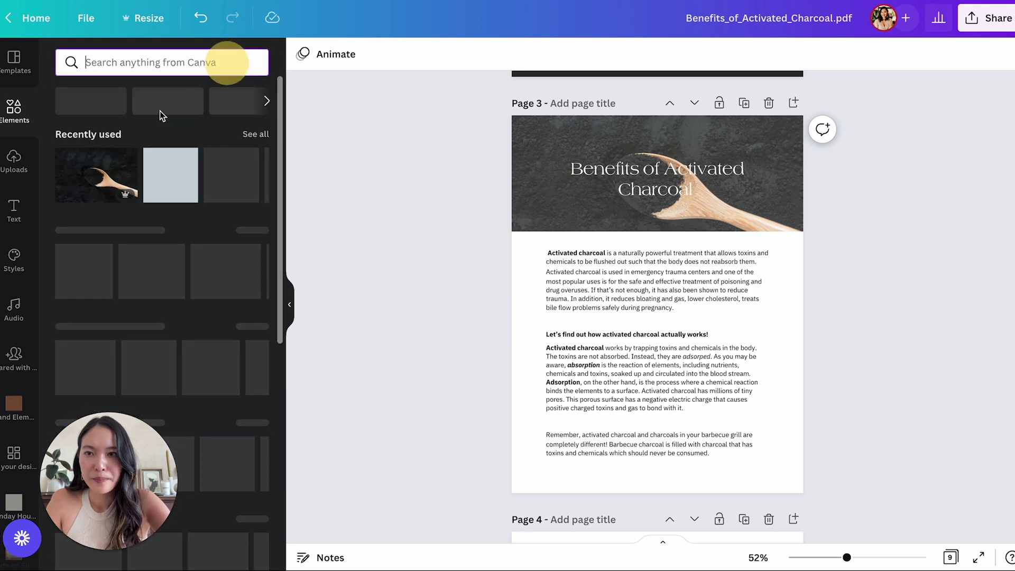
left_click(150, 171)
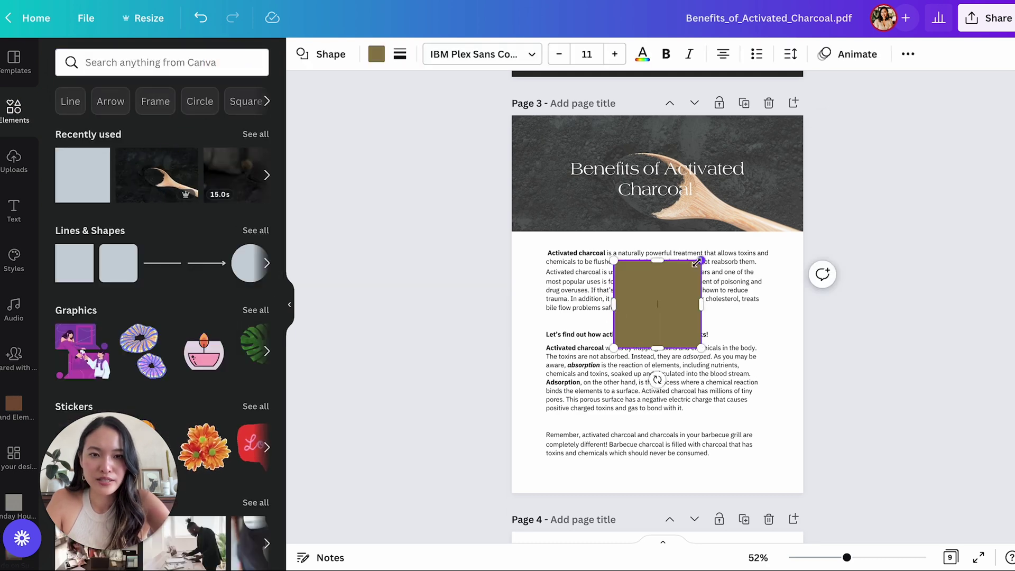
left_click_drag(695, 263, 648, 335)
scroll(832, 521, "down", 1)
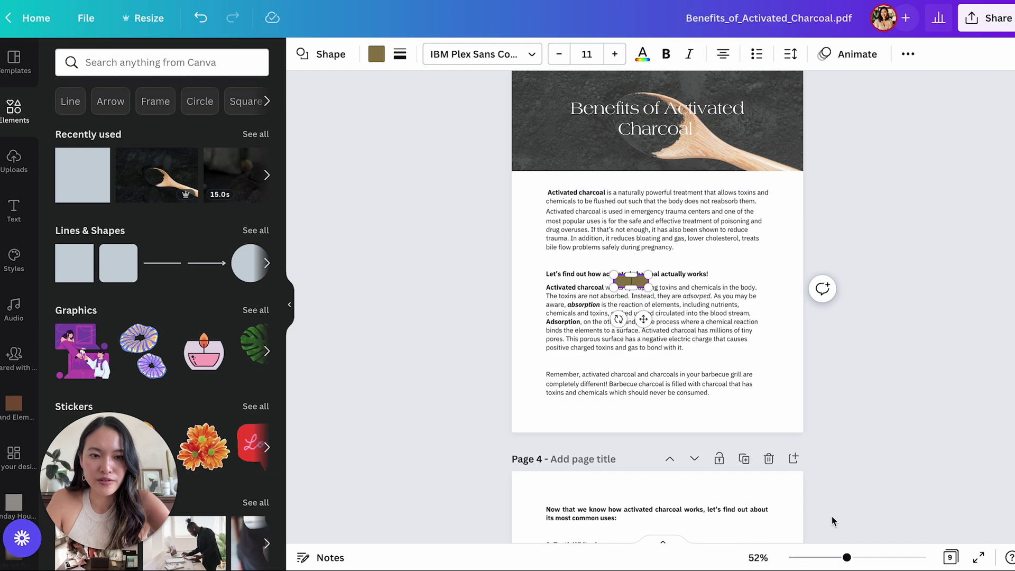
left_click_drag(847, 559, 874, 558)
scroll(610, 249, "down", 1)
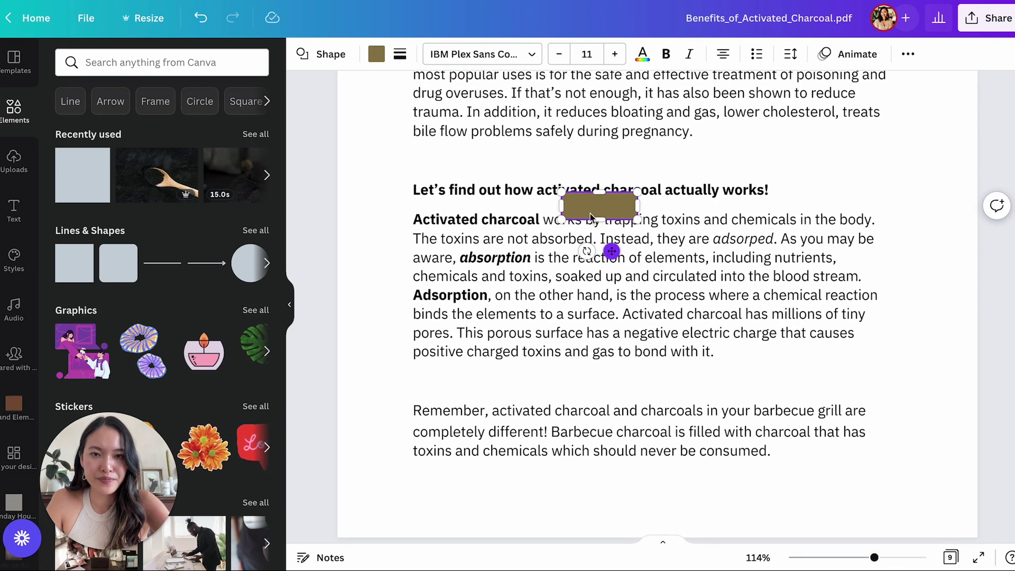
Move the bar to page 3's bottom, stretch it full width, and colour it black.
left_click(605, 202)
left_click_drag(609, 252, 389, 567)
left_click_drag(415, 525, 978, 523)
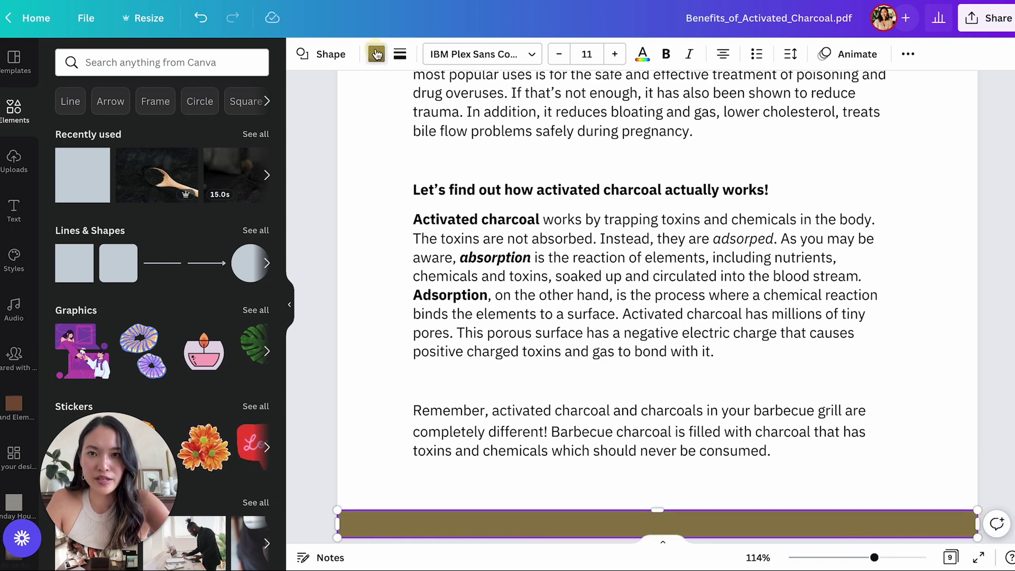
left_click(376, 53)
left_click(143, 123)
Add a white subheading reading '1.' on the bottom bar.
key("Escape")
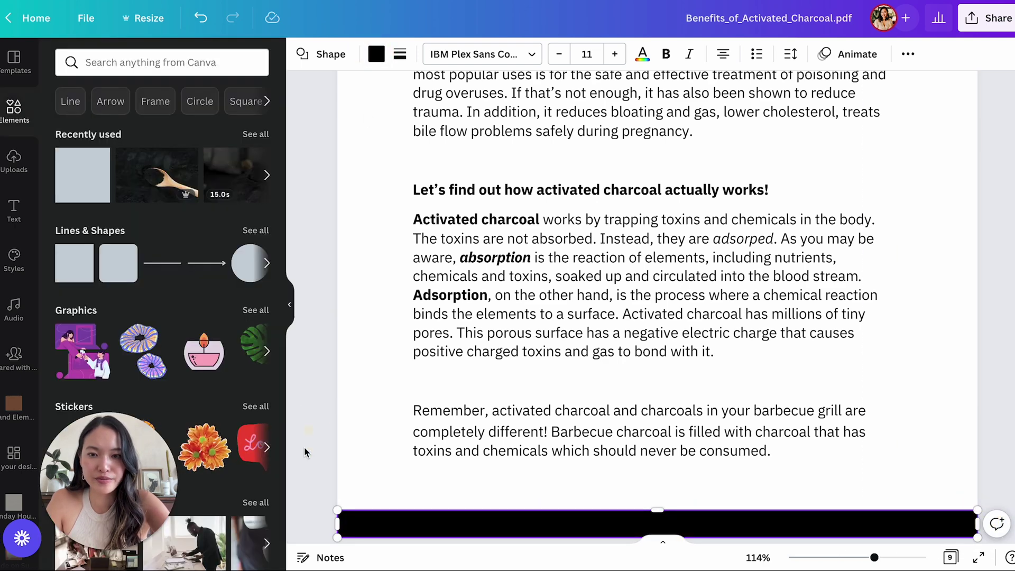
left_click(305, 452)
left_click(15, 209)
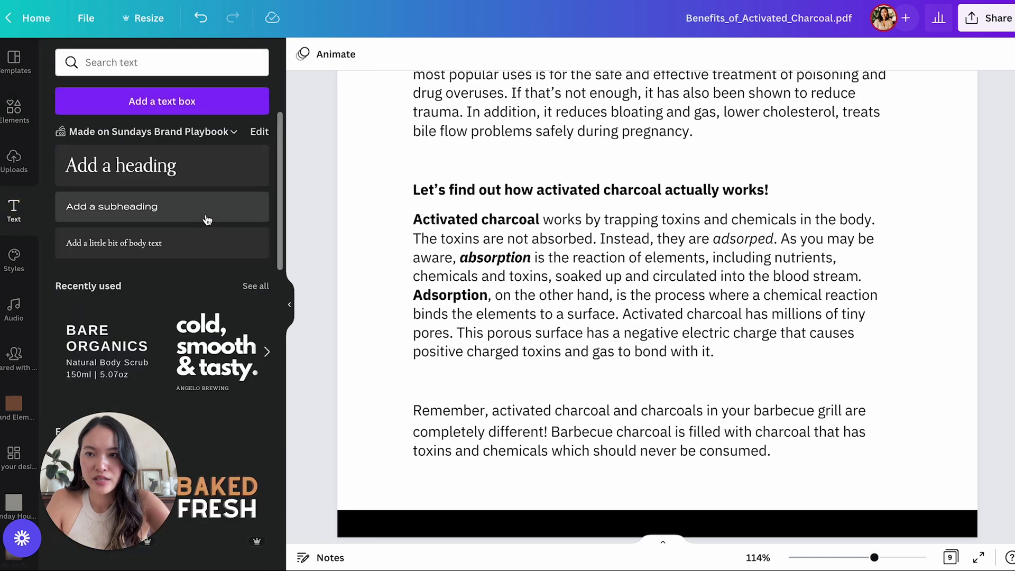
left_click(206, 217)
left_click(182, 209)
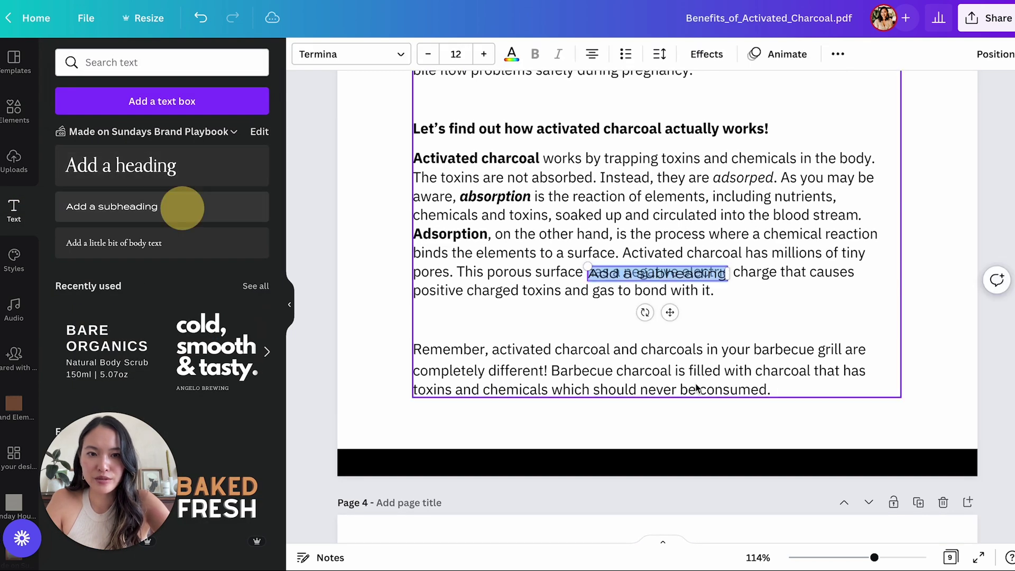
left_click_drag(669, 313, 795, 490)
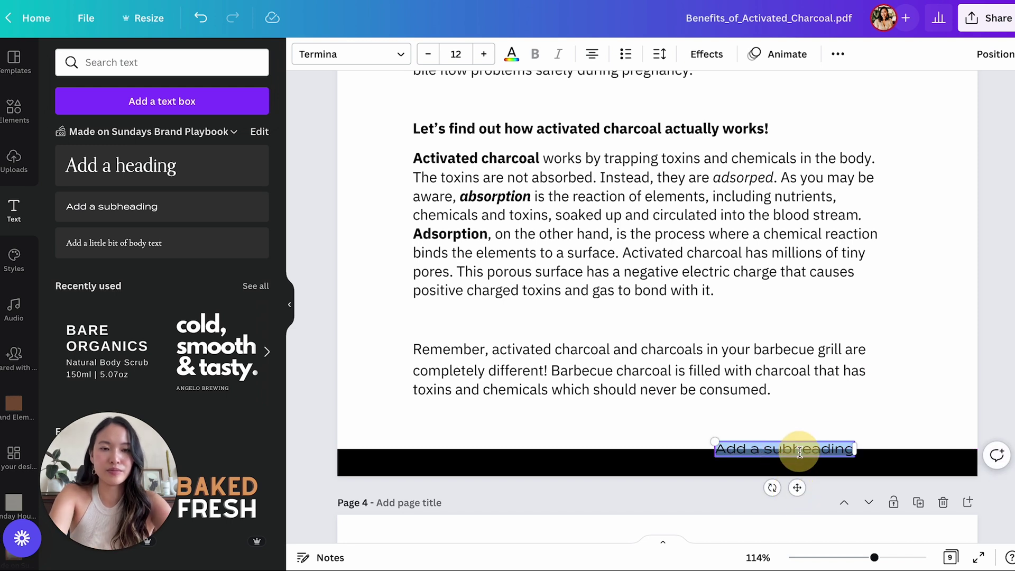
key("BackSpace")
type("M")
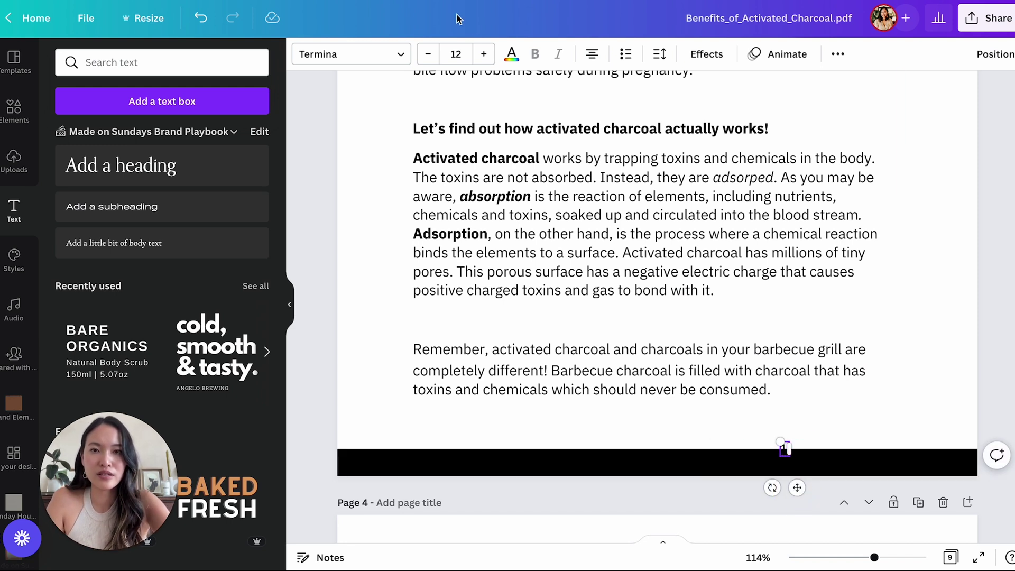
left_click(512, 55)
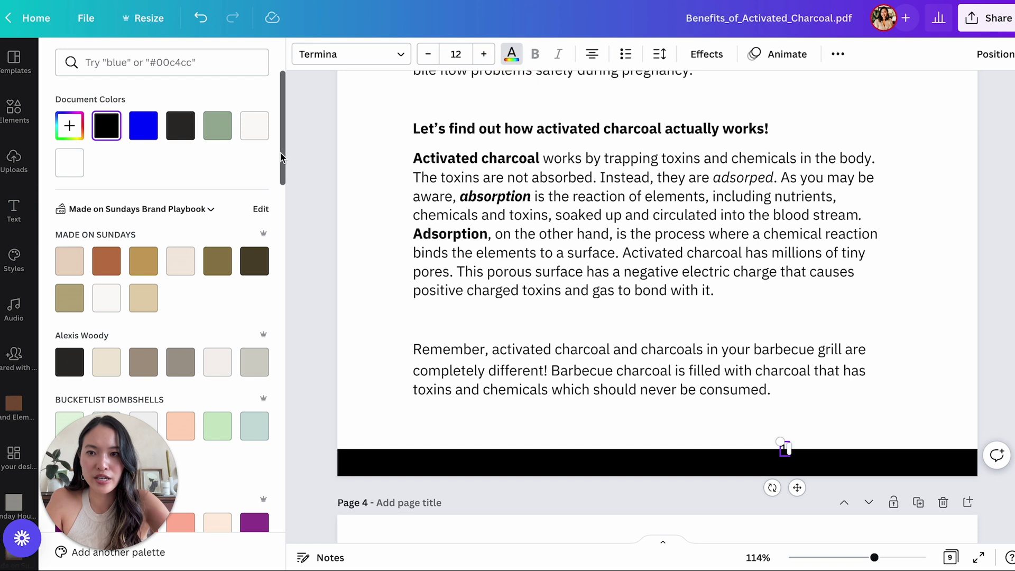
left_click(120, 291)
left_click(831, 430)
Place the '1.' page number at the bar's right end and recolour the bar dark brown.
left_click_drag(797, 487, 969, 500)
left_click(905, 363)
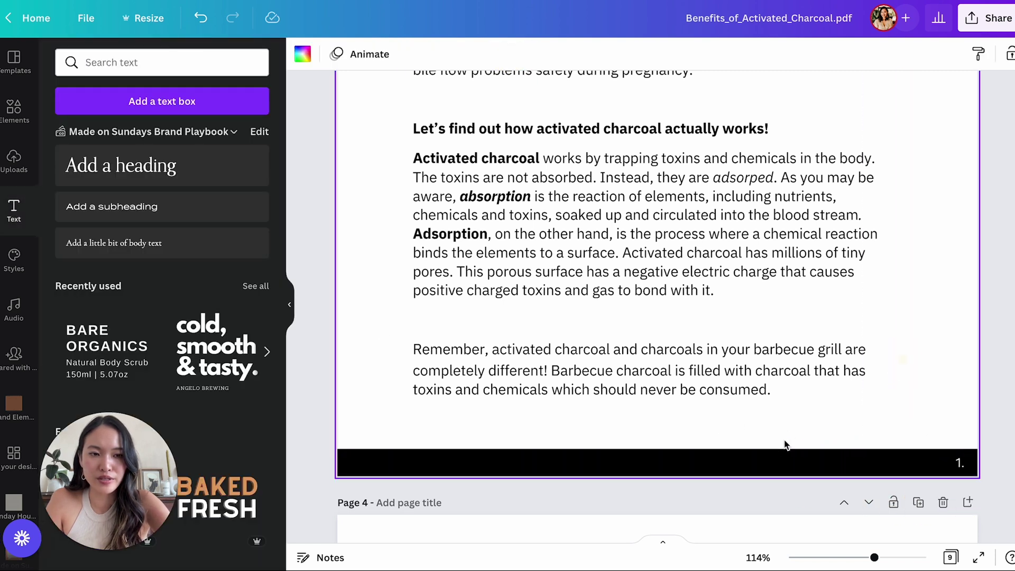
left_click(764, 449)
left_click(939, 387)
left_click_drag(877, 558, 858, 559)
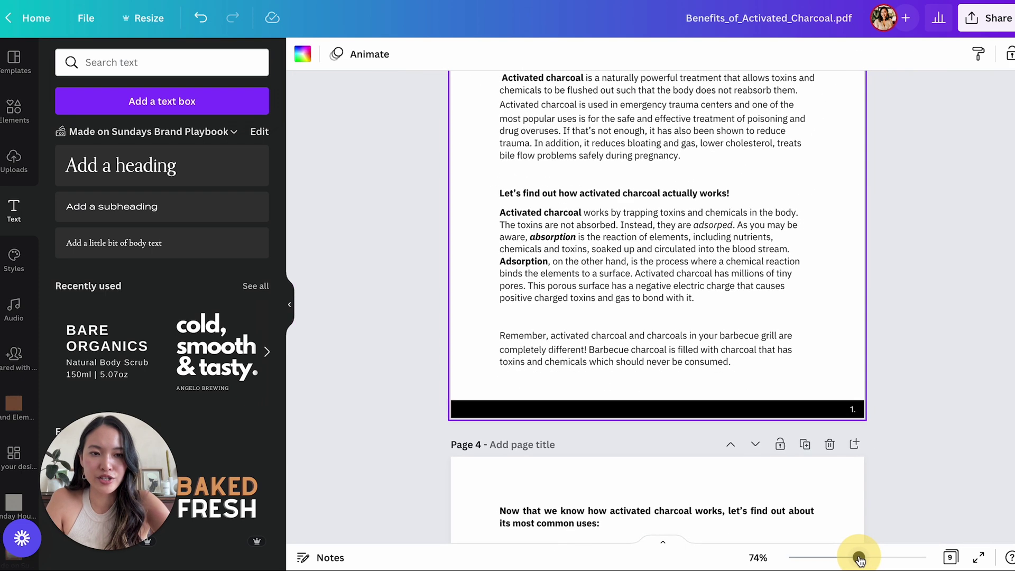
left_click(853, 409)
left_click(933, 410)
left_click(782, 414)
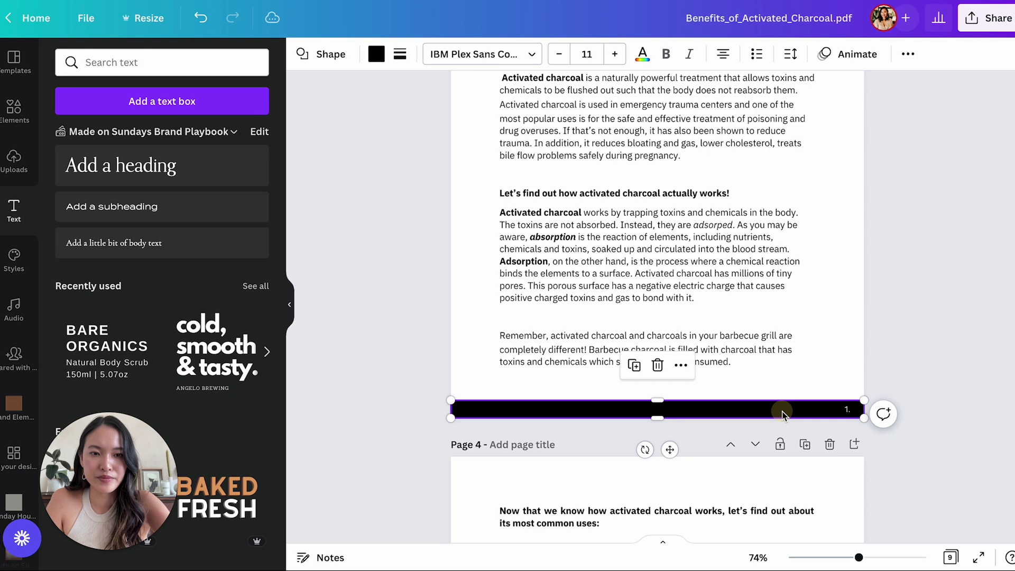
left_click(376, 54)
left_click(254, 261)
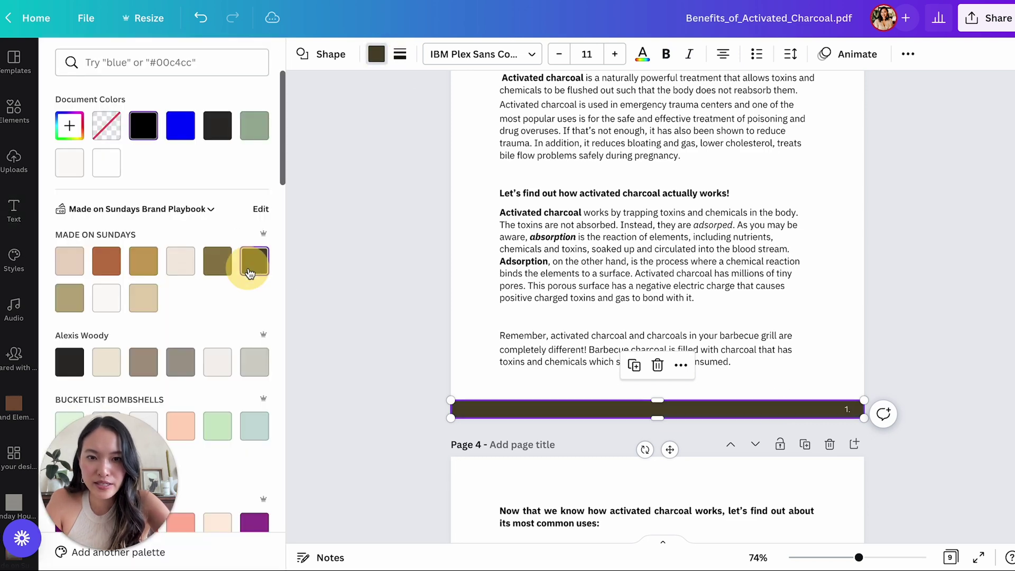
left_click(410, 324)
Zoom out and select page 3's dark footer bar with its page number.
scroll(358, 324, "up", 3)
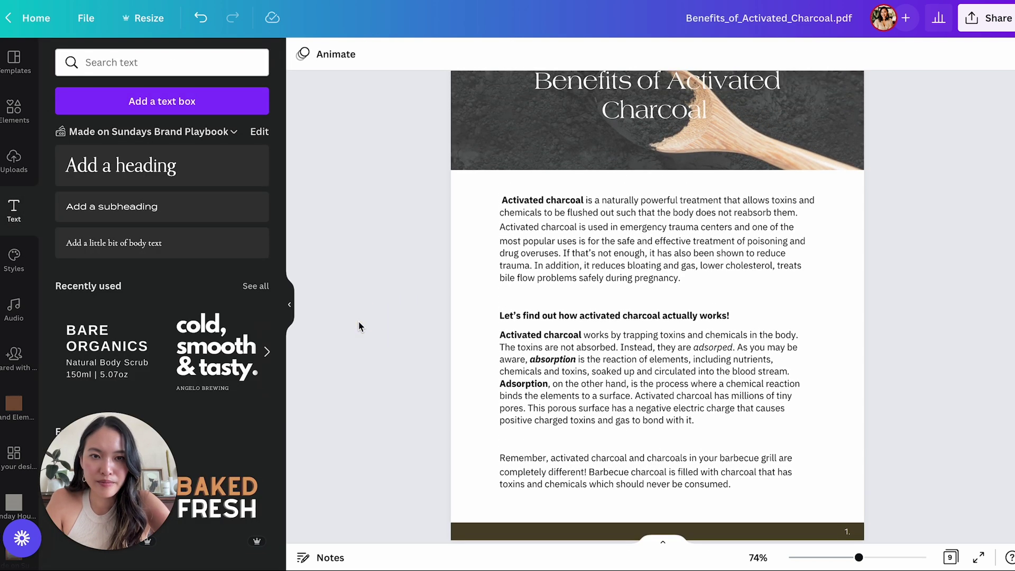
left_click_drag(859, 559, 852, 558)
left_click(702, 370)
left_click(836, 370)
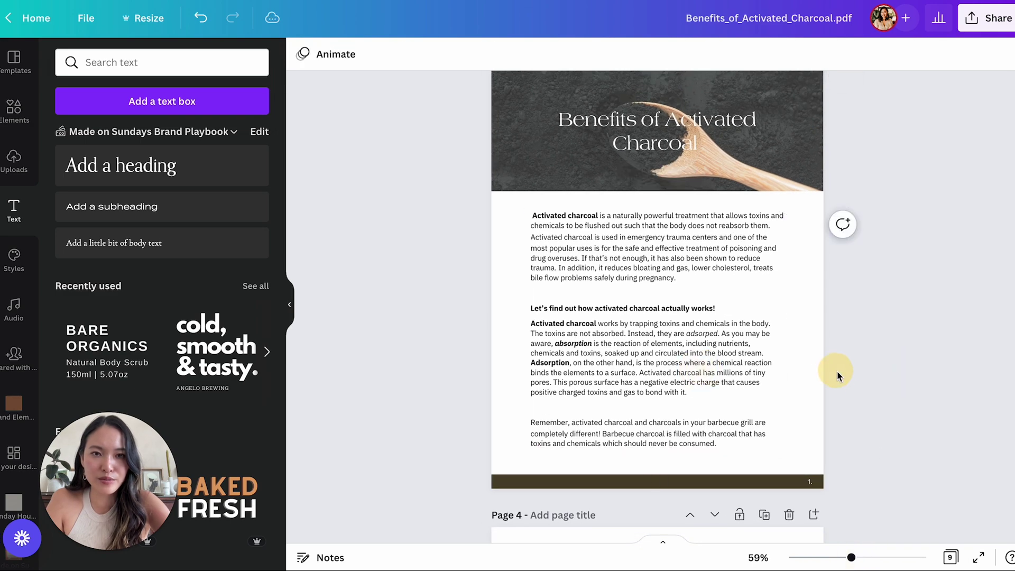
scroll(837, 370, "up", 9)
scroll(837, 370, "down", 10)
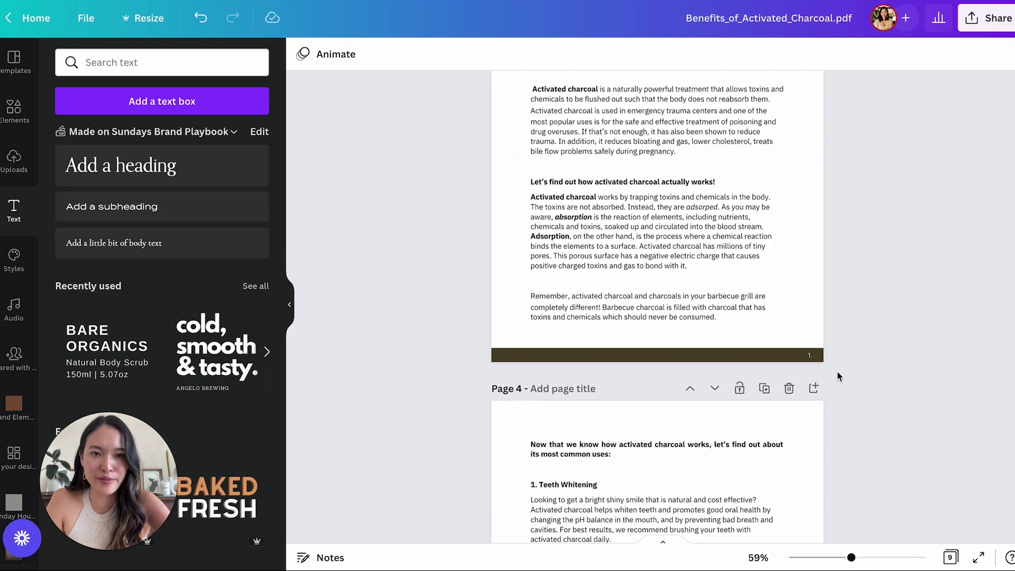
scroll(843, 187, "down", 3)
left_click(794, 187)
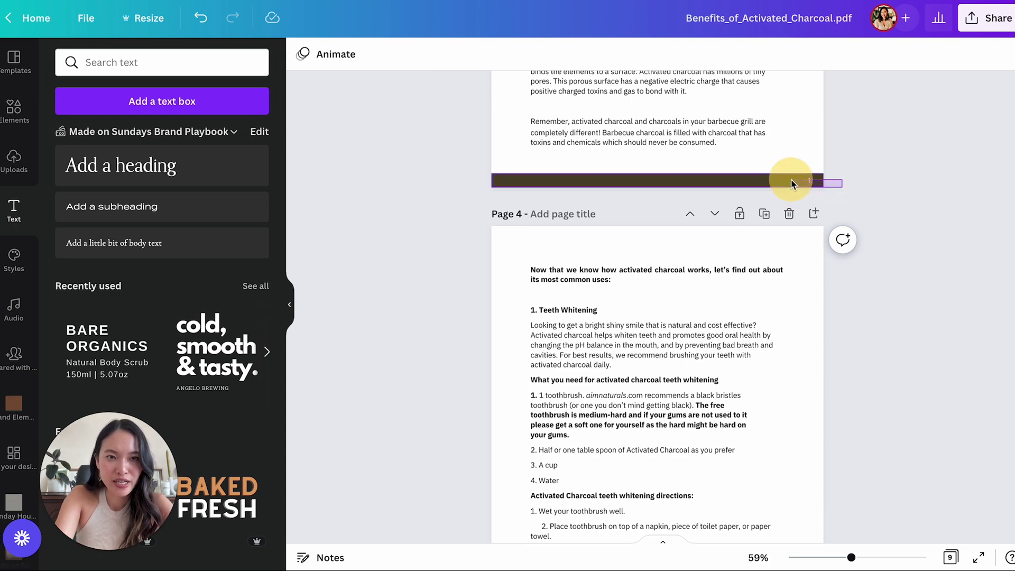
scroll(791, 183, "down", 5)
Paste the footer bar onto pages 4 and 5, deleting one misplaced copy.
left_click(771, 317)
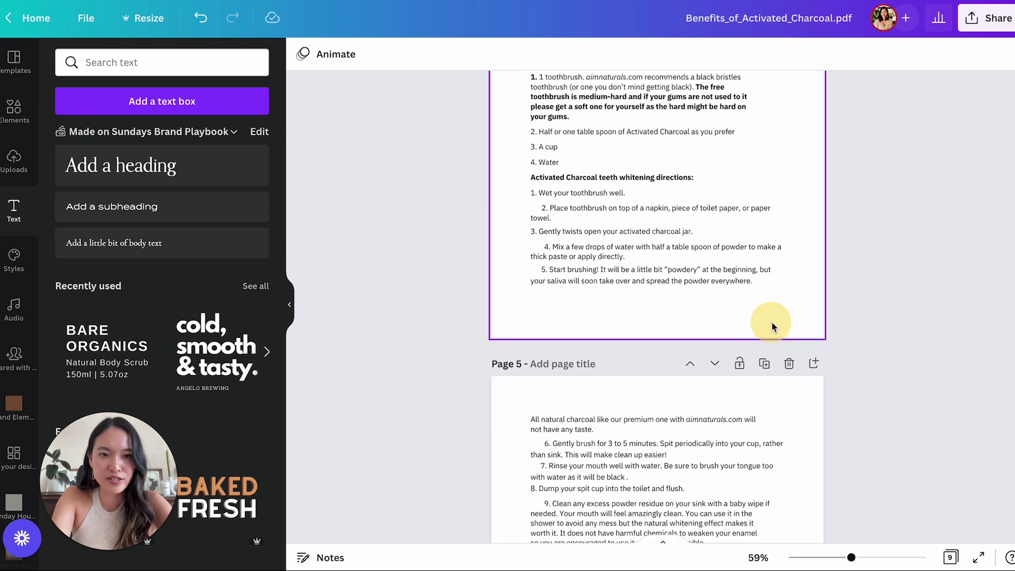
scroll(772, 423, "down", 5)
left_click(811, 493)
scroll(810, 486, "down", 1)
left_click(810, 483)
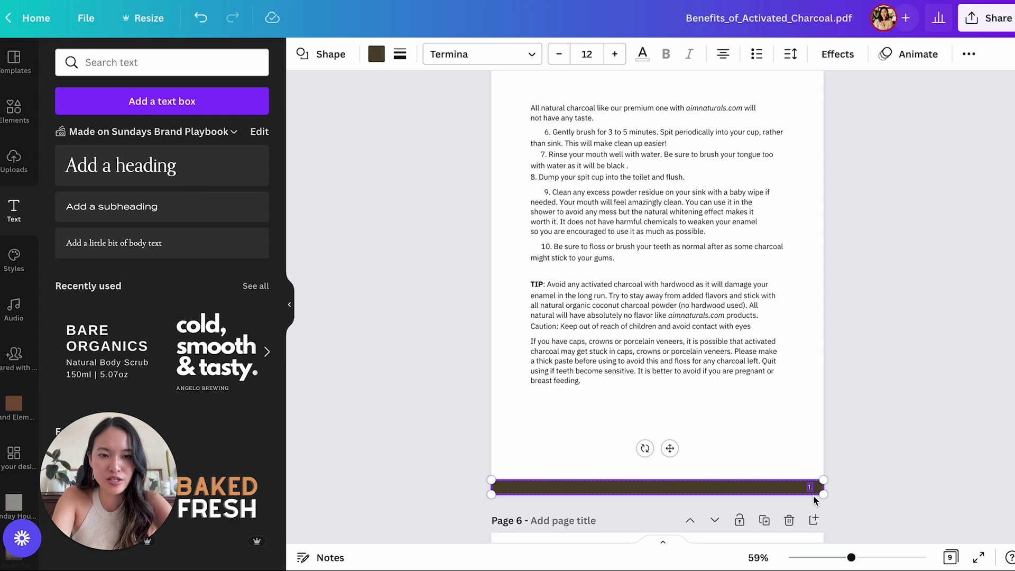
scroll(810, 484, "down", 5)
key("ctrl+v")
key("Delete")
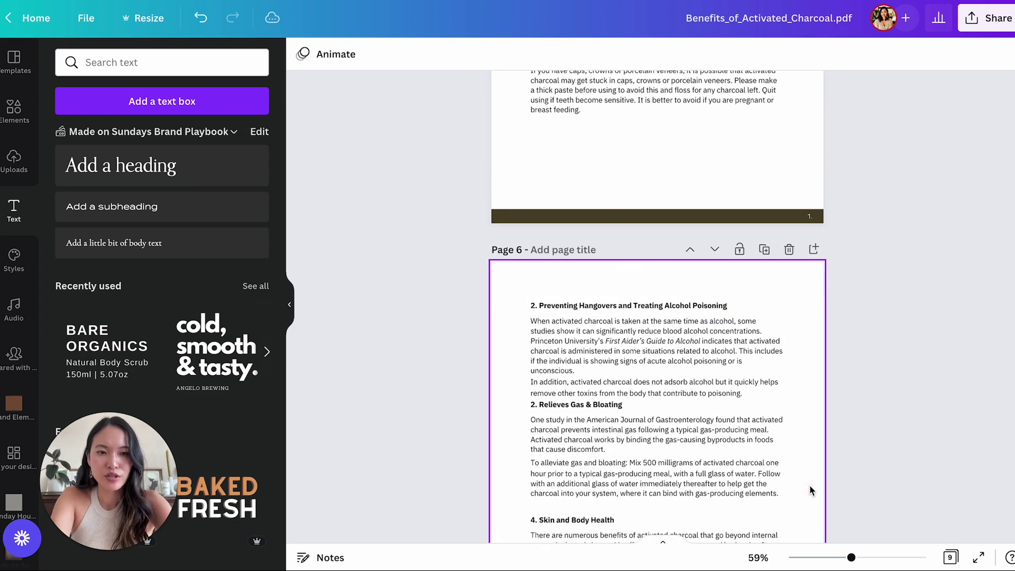
scroll(810, 484, "down", 3)
key("ctrl+v")
Check the pasted footers and select the footer bar on page 4.
scroll(812, 450, "up", 15)
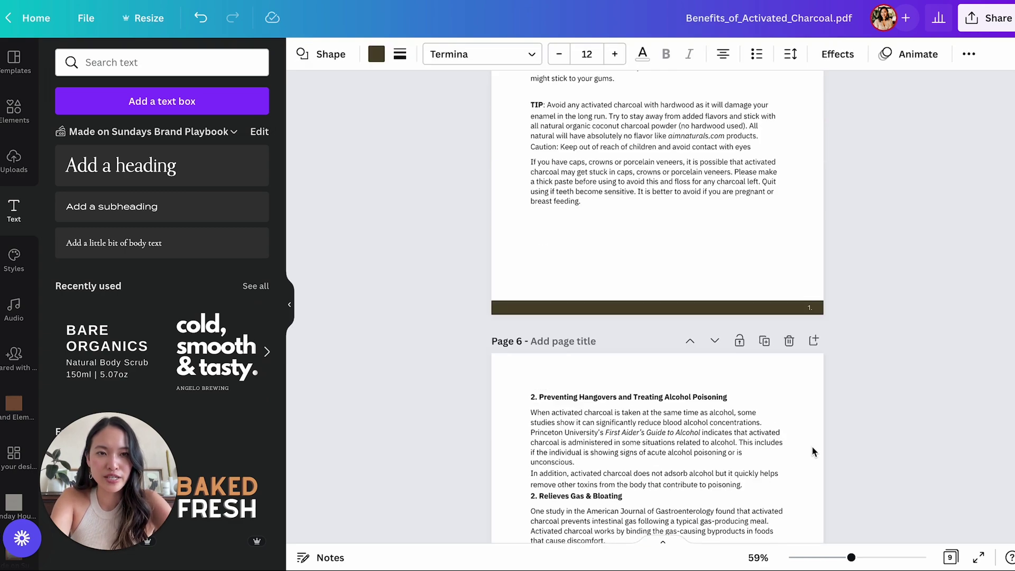
scroll(812, 451, "down", 3)
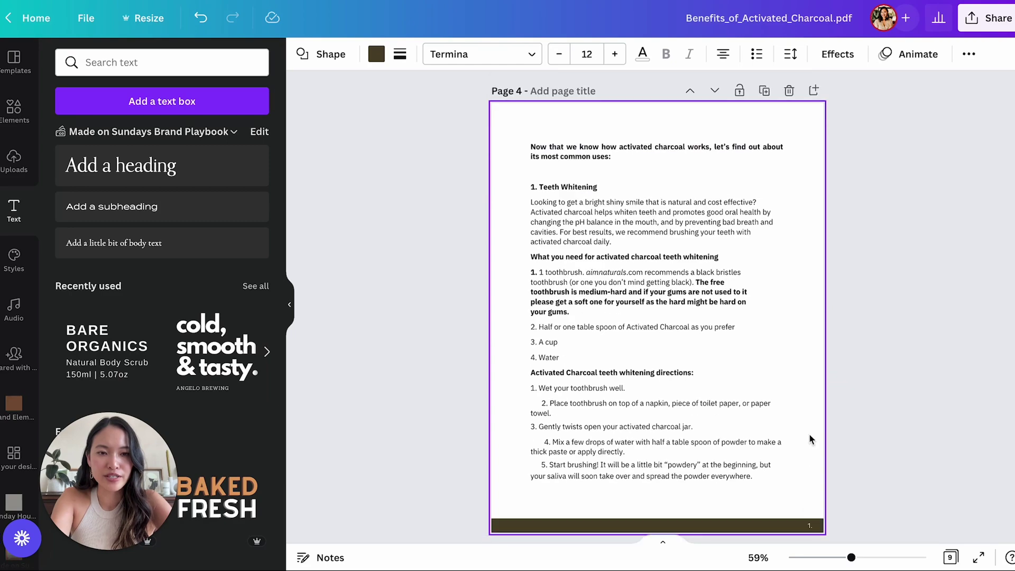
scroll(810, 438, "down", 2)
scroll(809, 434, "up", 14)
scroll(808, 434, "down", 8)
scroll(809, 438, "down", 5)
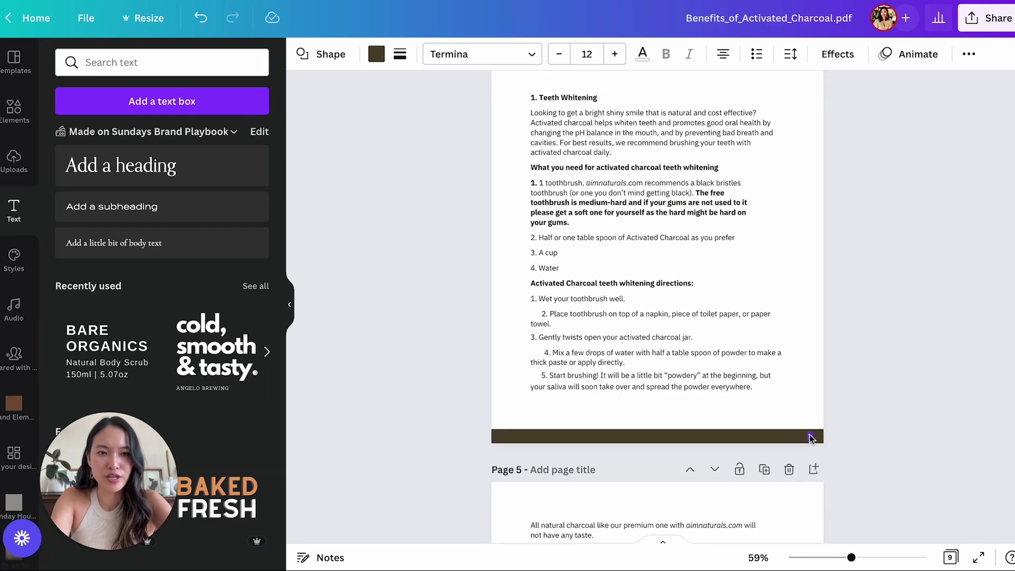
left_click(808, 433)
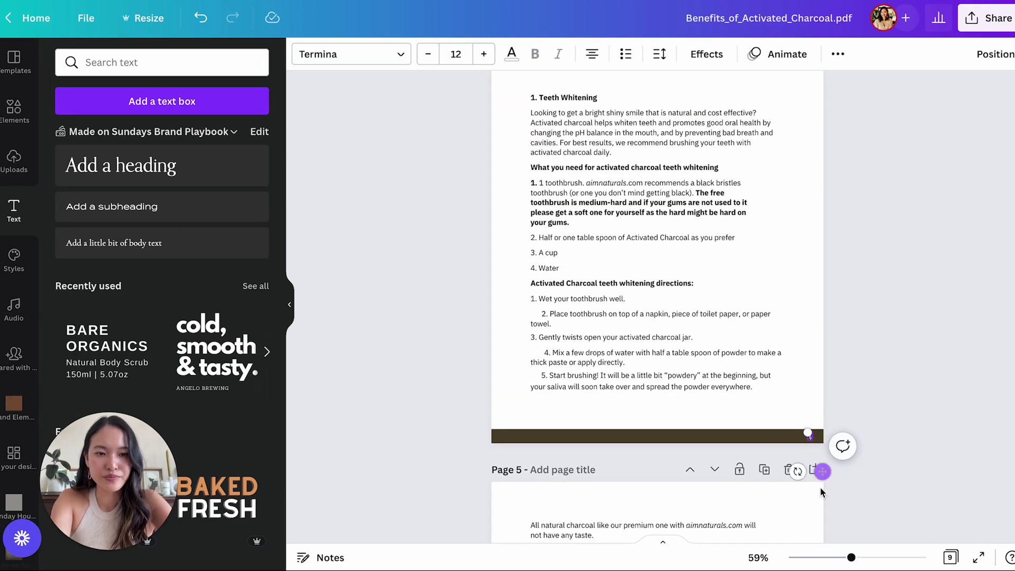
scroll(821, 490, "up", 5)
scroll(919, 444, "down", 14)
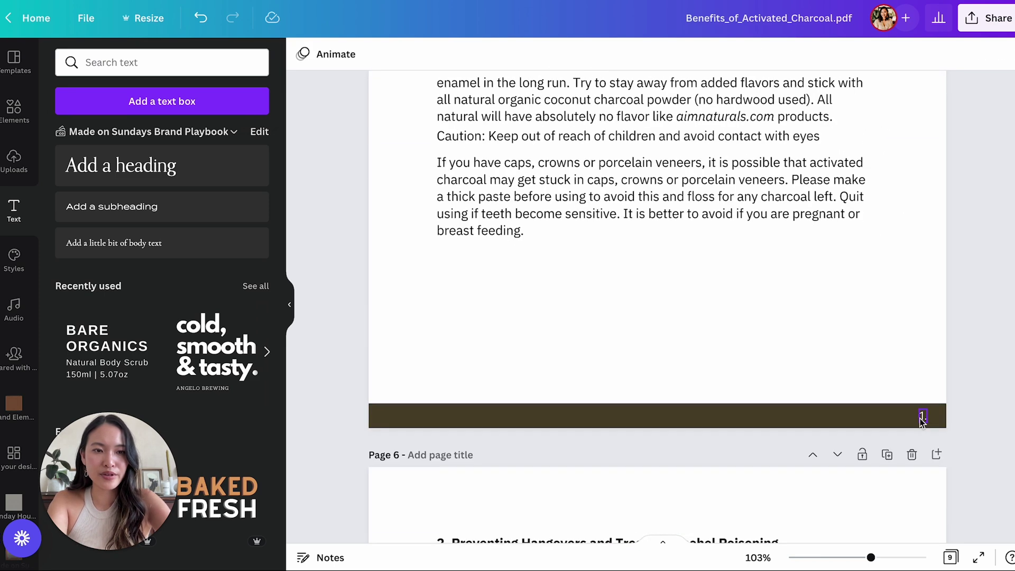
Set page 4's footer to '2.' and make steps 2–5 flush-left, fixing stray line breaks.
left_click(922, 418)
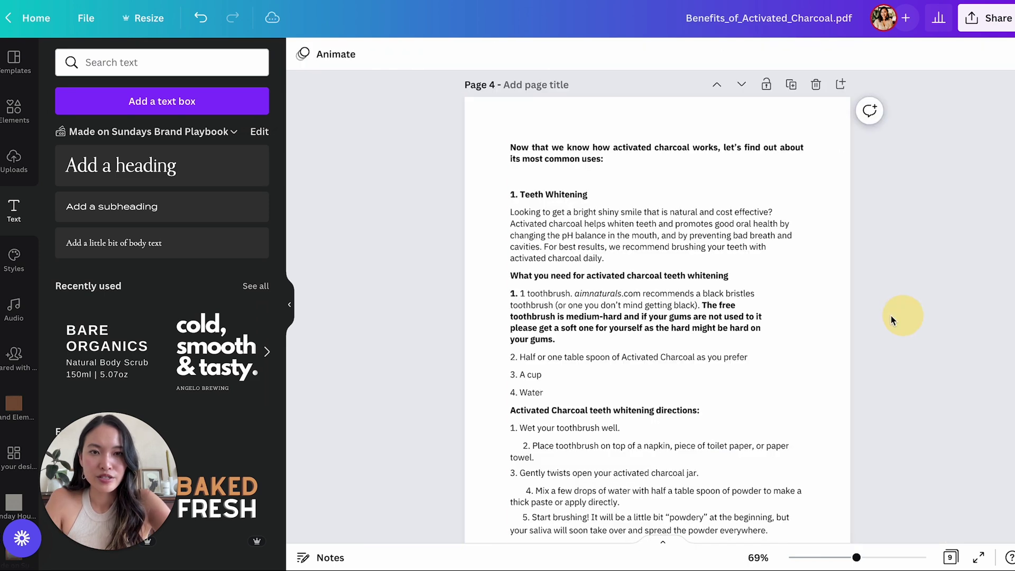
left_click(671, 172)
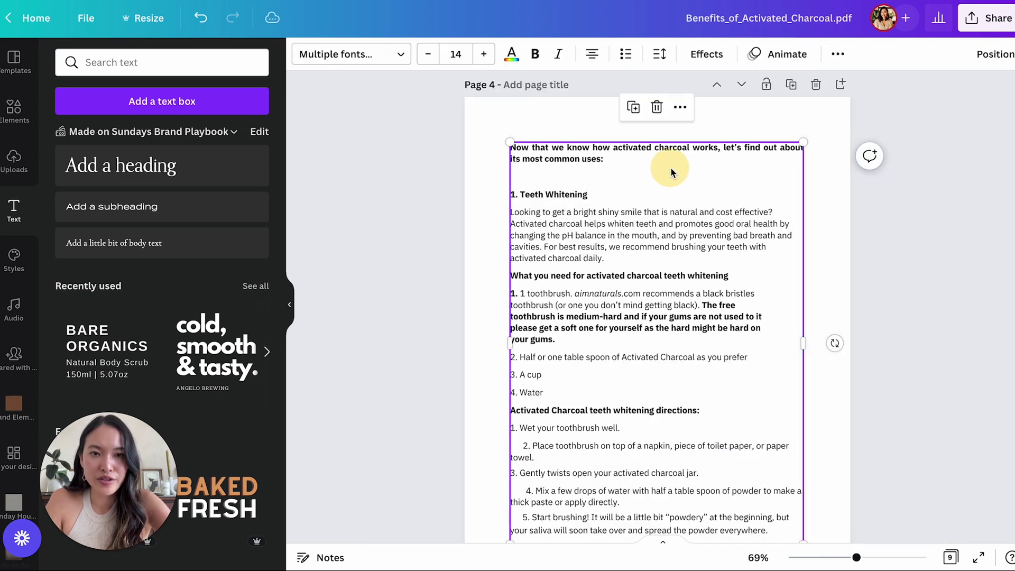
scroll(674, 267, "down", 2)
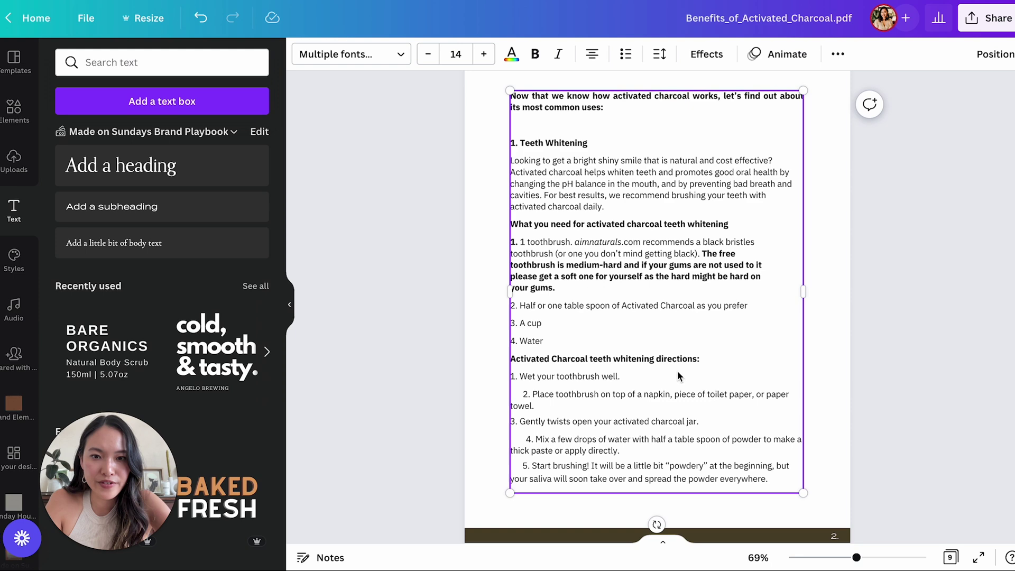
left_click(541, 407)
left_click(529, 395)
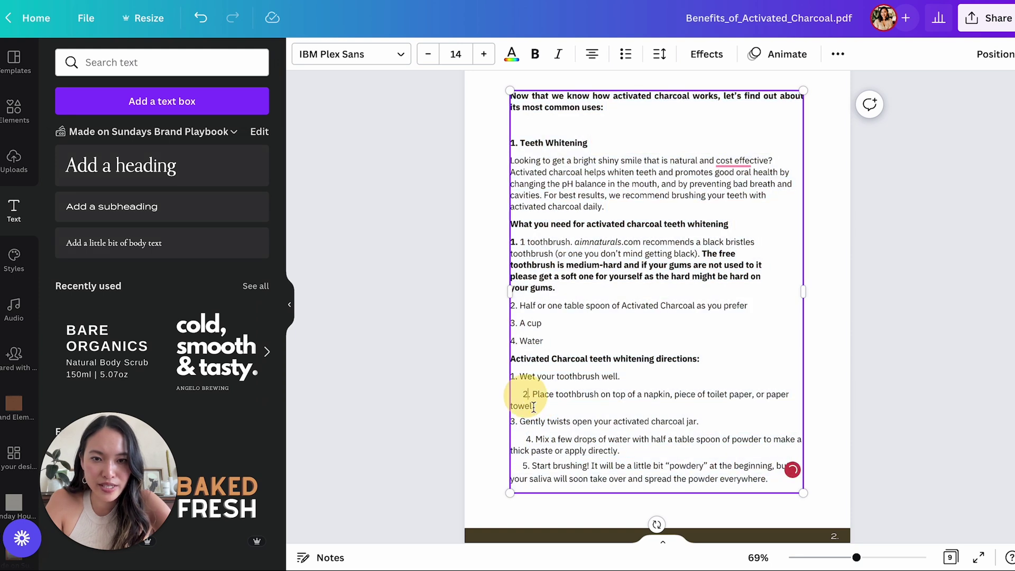
key("BackSpace")
key("BackSpace")
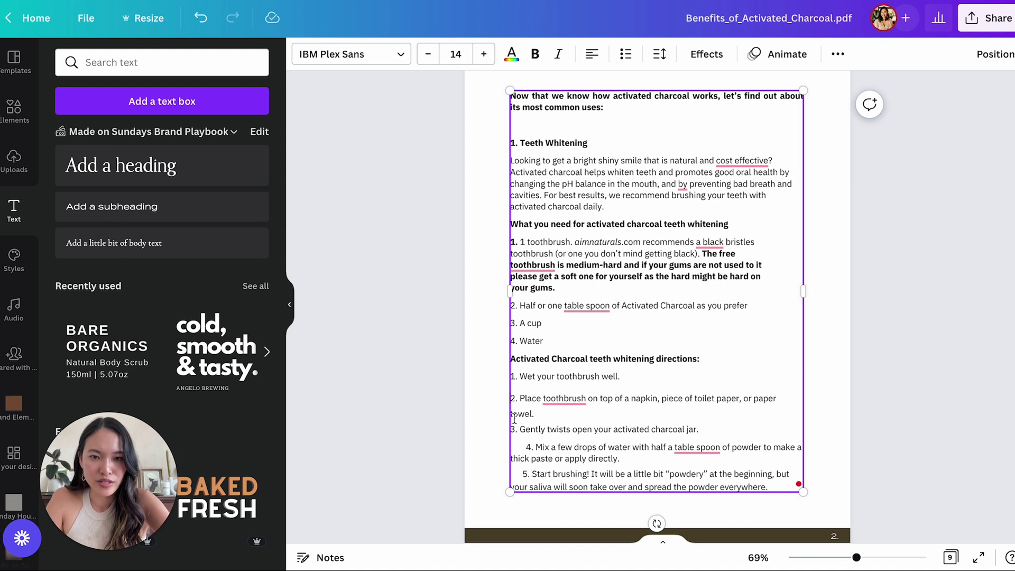
key("BackSpace")
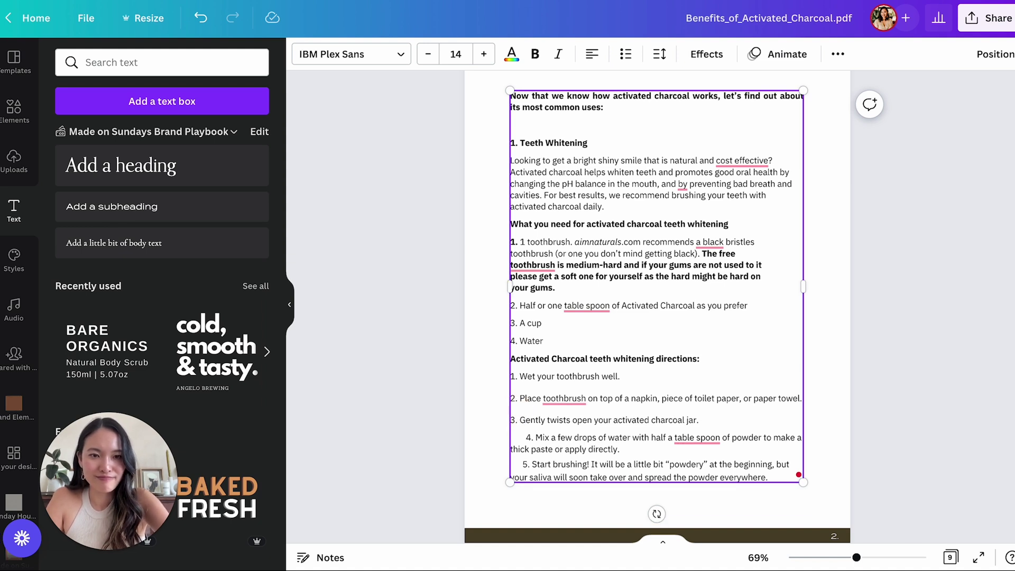
key("BackSpace")
key("BackSpace")
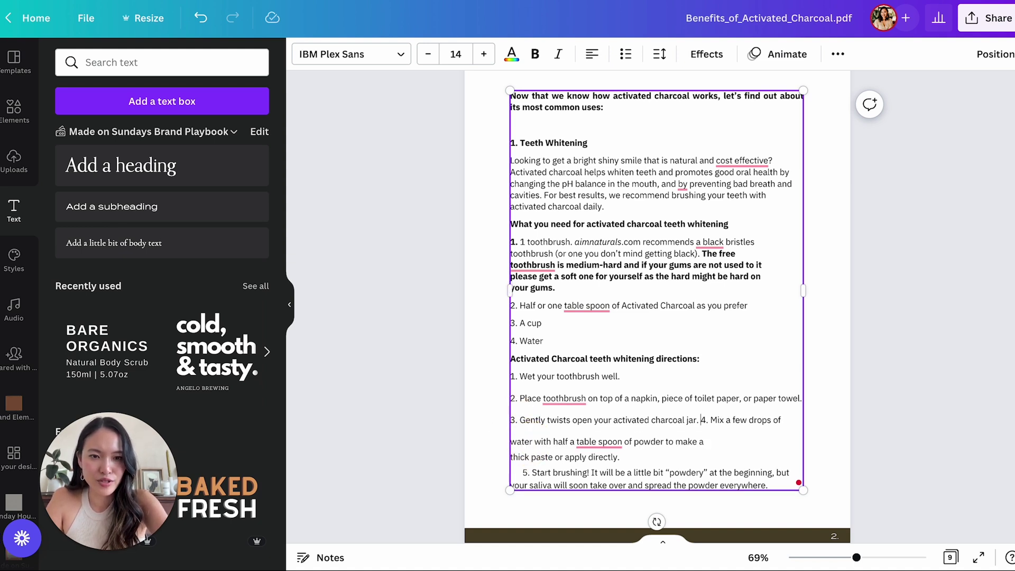
key("Return")
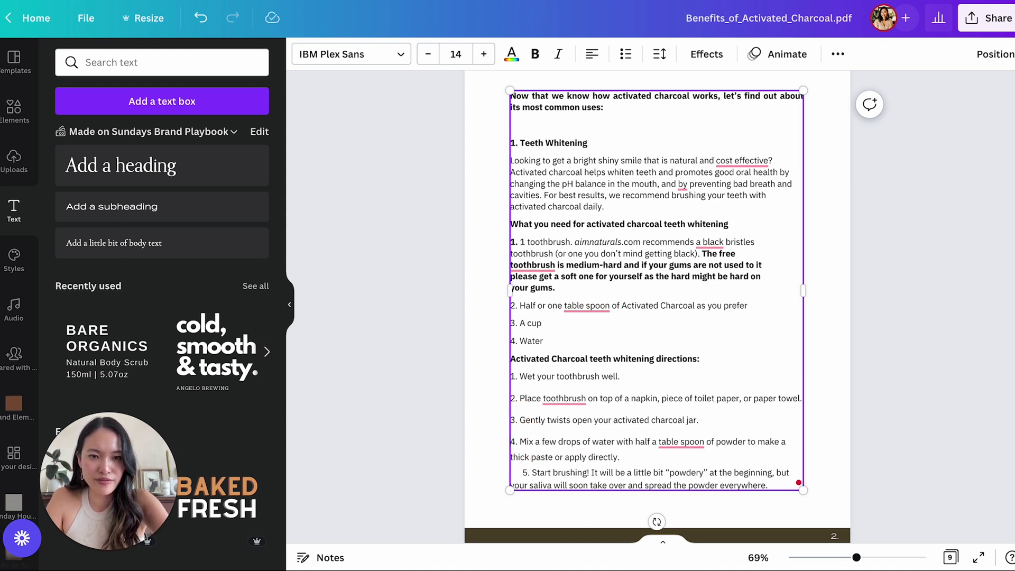
left_click(525, 472)
key("BackSpace")
key("Return")
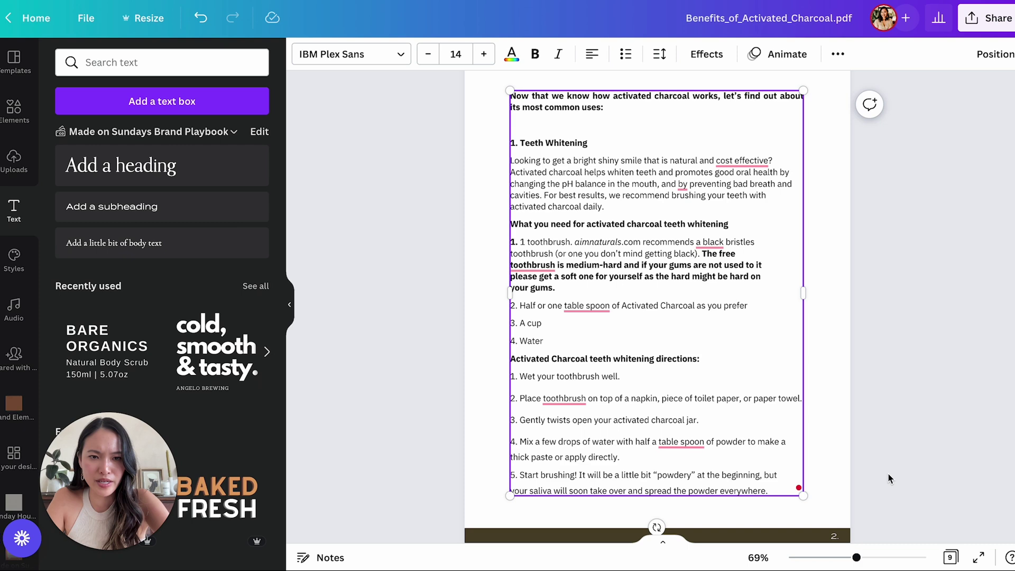
Move page 4's text box up and right, then narrow it so lines re-wrap.
left_click(915, 478)
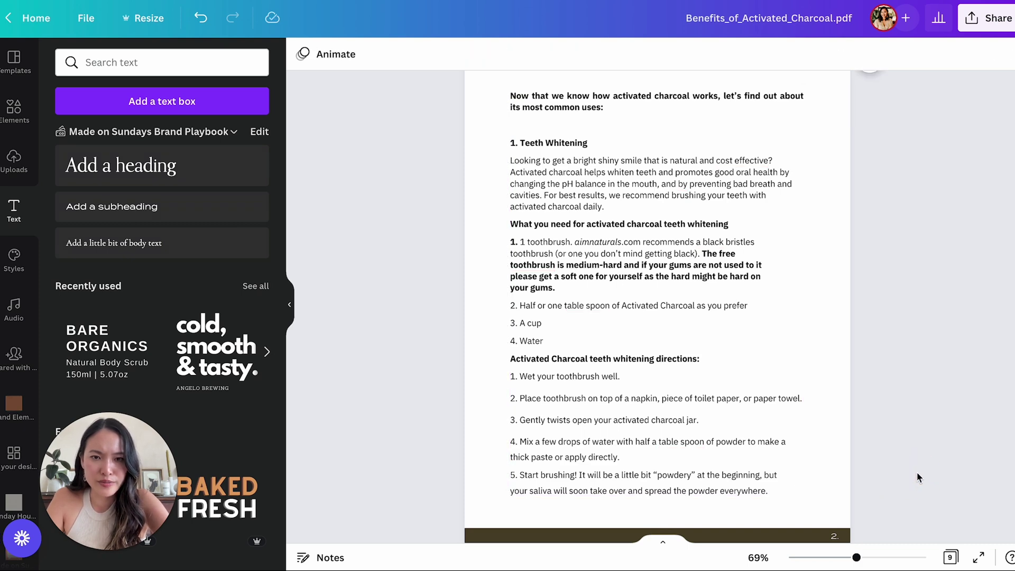
left_click(643, 424)
left_click(750, 322)
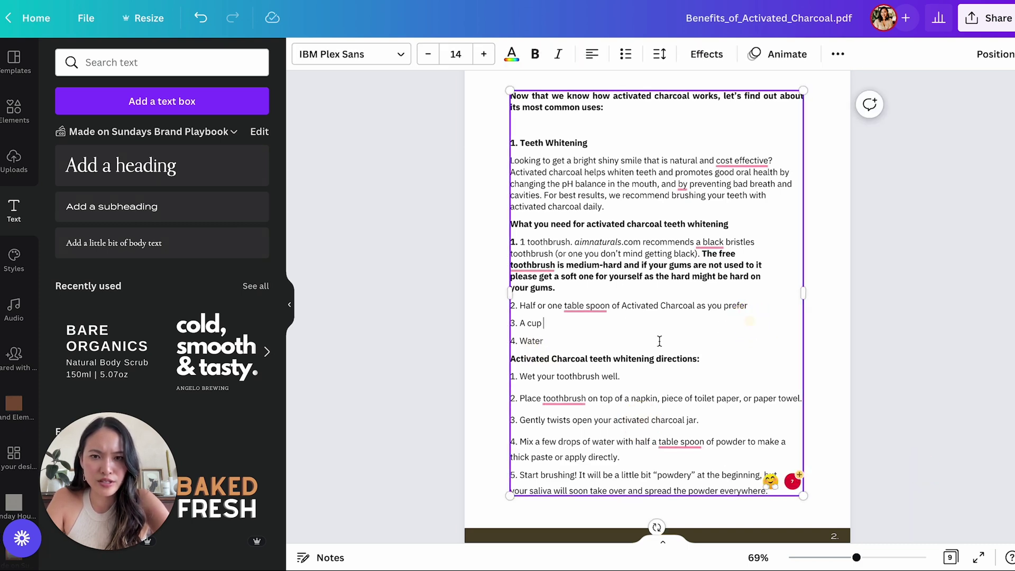
left_click(876, 336)
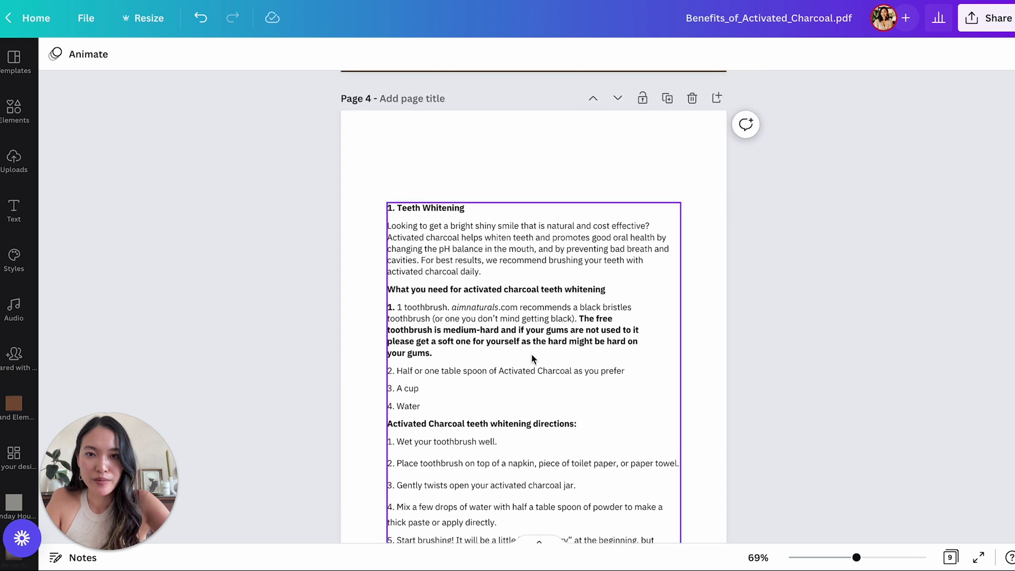
left_click_drag(531, 354, 546, 321)
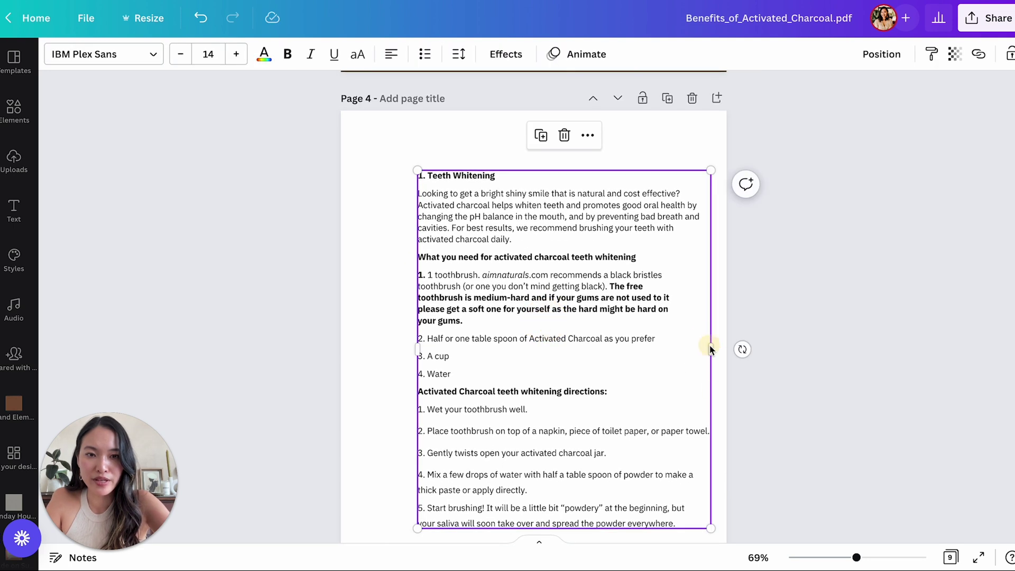
left_click_drag(711, 348, 661, 351)
Search the Elements library for 'activated charcoal' and browse the results.
left_click(230, 261)
scroll(229, 261, "down", 2)
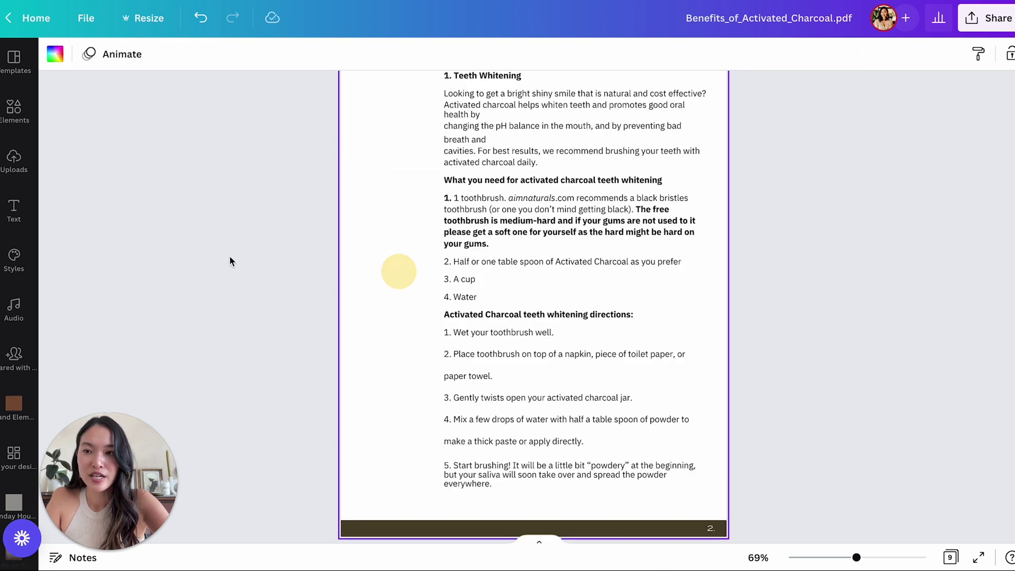
left_click(14, 111)
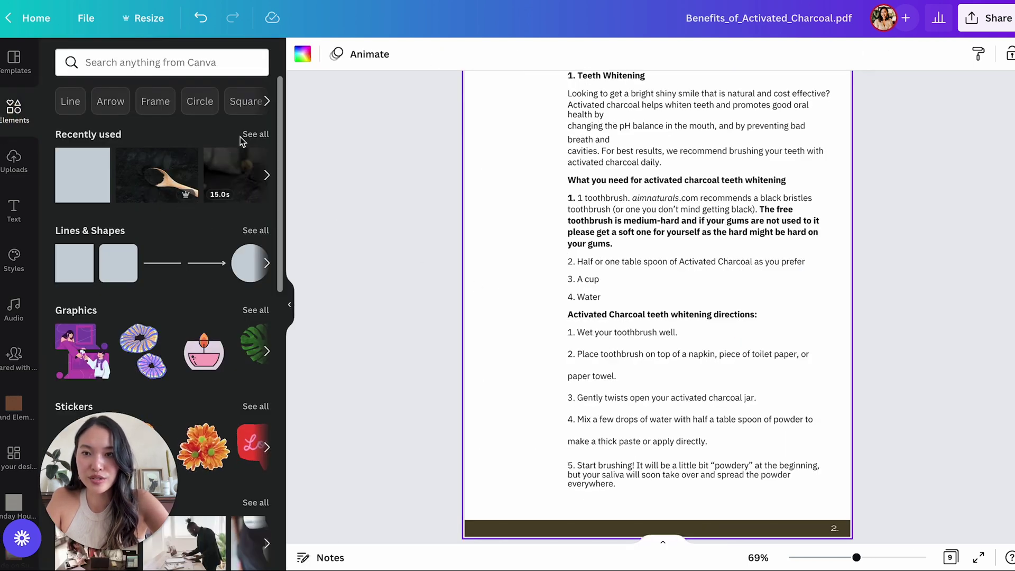
left_click(156, 62)
type("act")
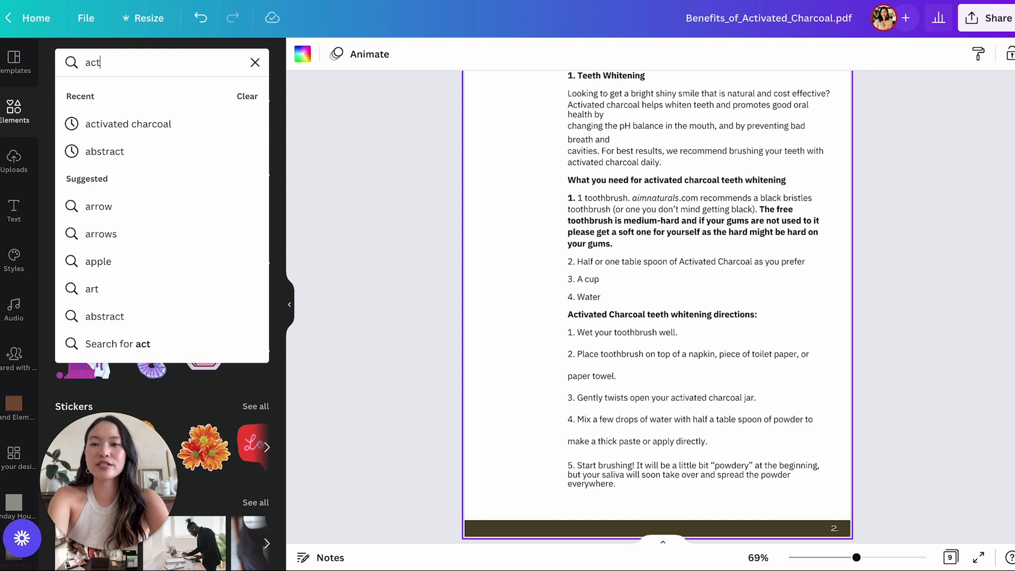
type("ivated charcoal")
key("Return")
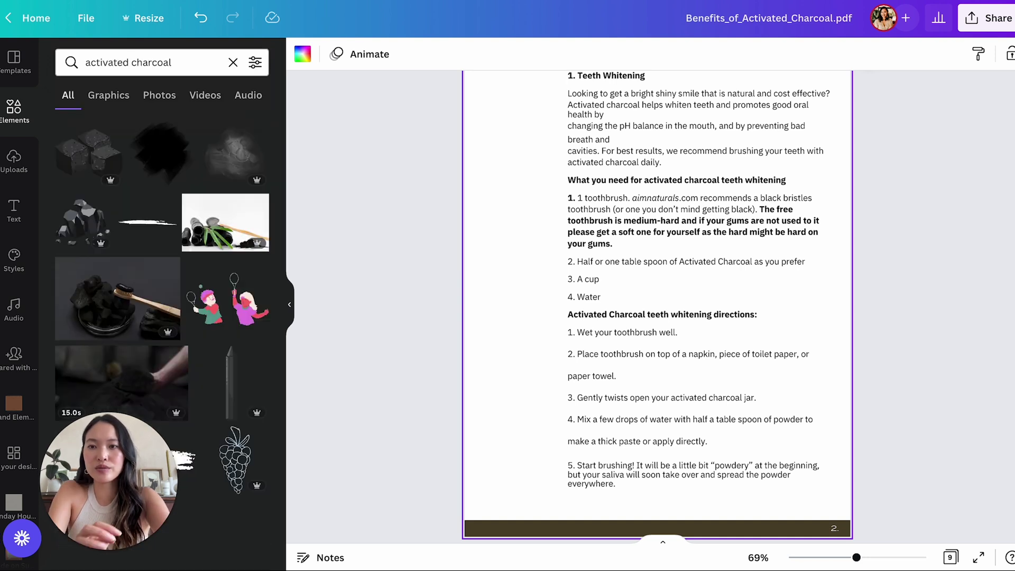
scroll(177, 255, "down", 3)
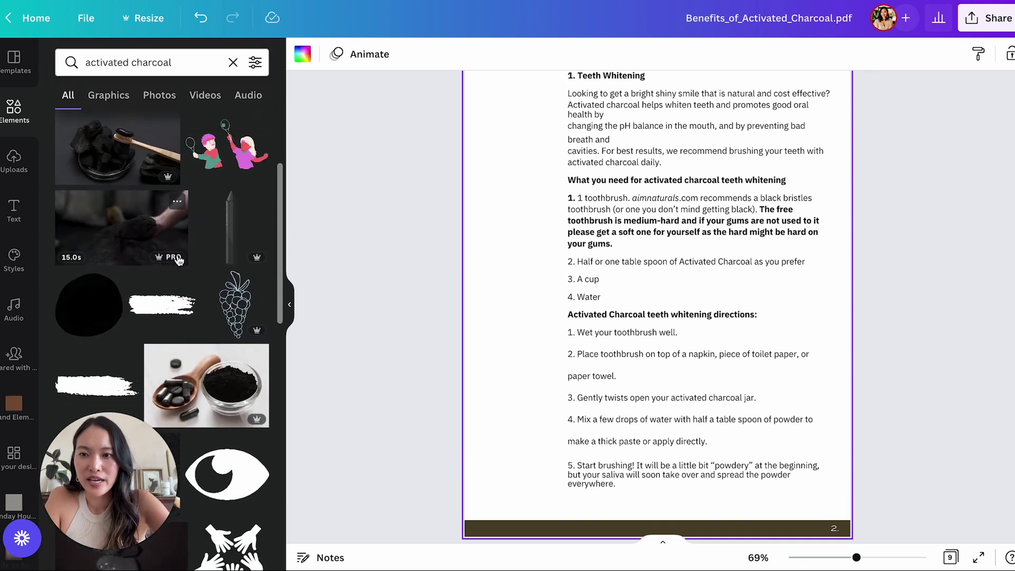
scroll(178, 260, "down", 6)
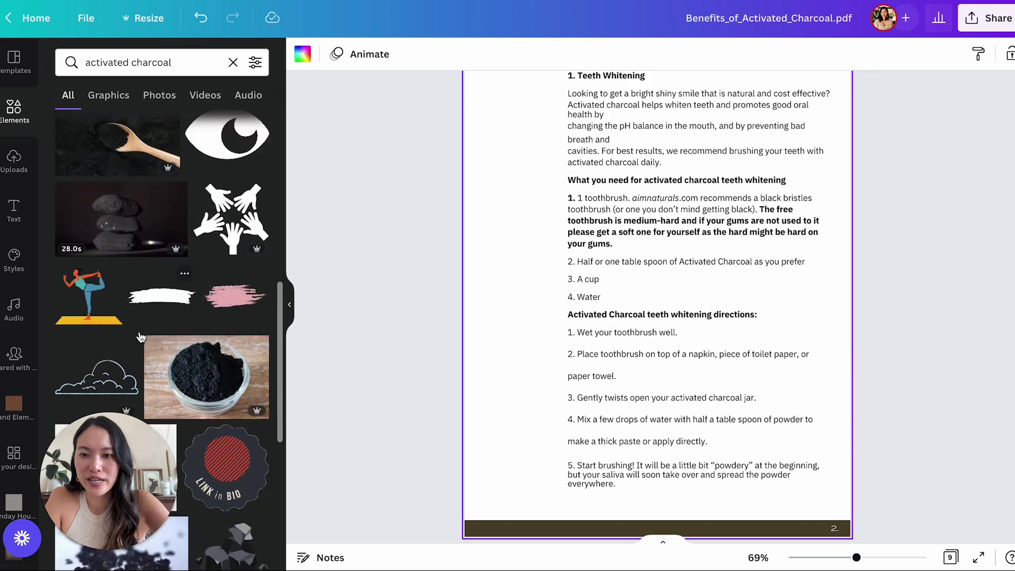
scroll(140, 338, "down", 4)
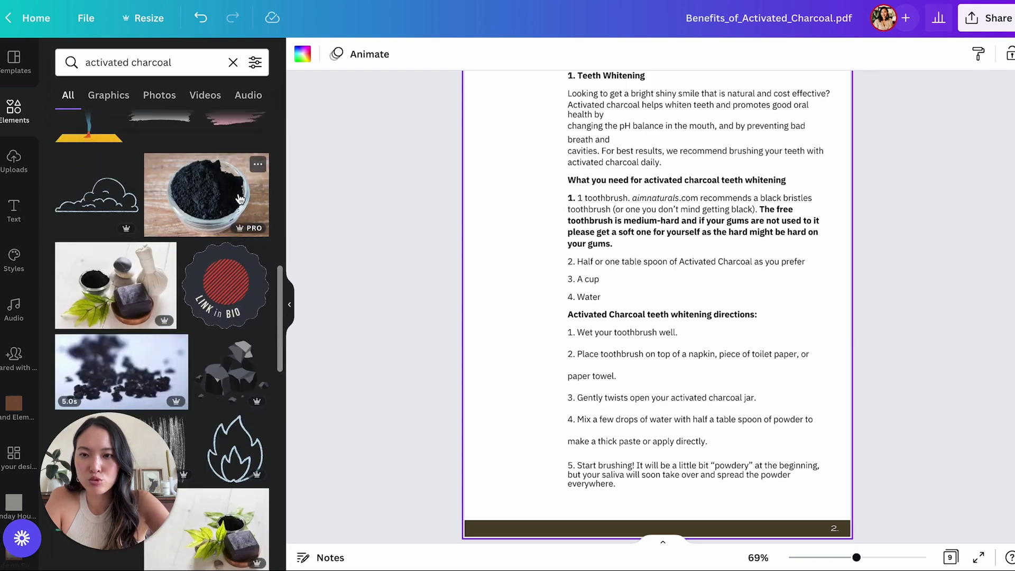
scroll(200, 241, "down", 7)
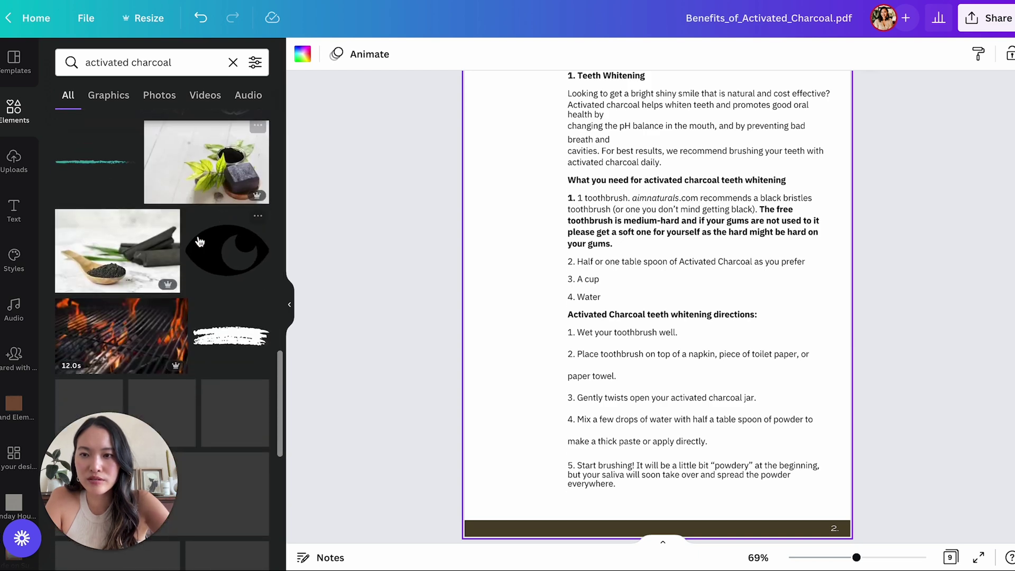
scroll(143, 272, "down", 1)
Add the spoon-and-charcoal photo as a tall, narrow strip along the page's left edge.
left_click(133, 263)
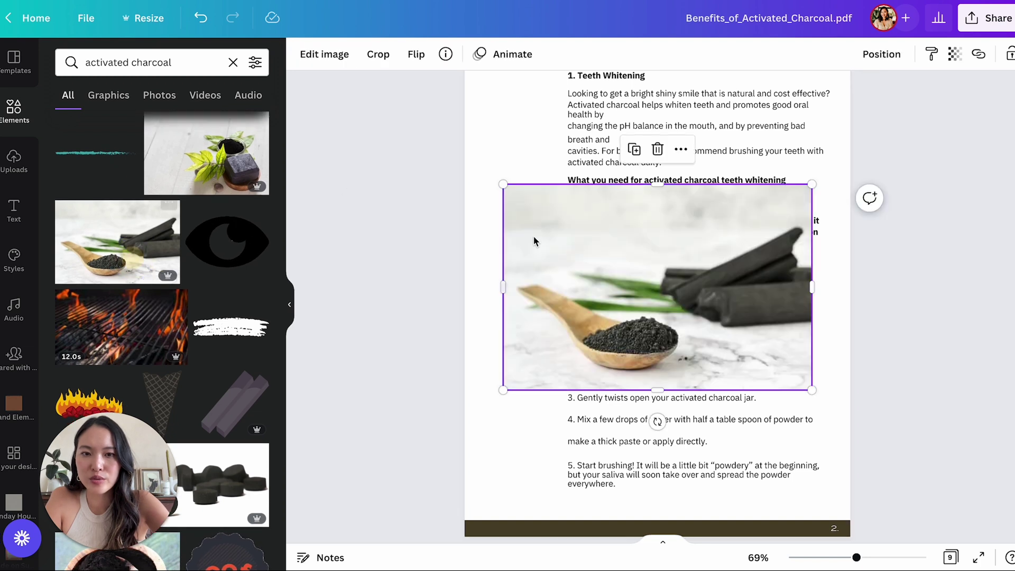
left_click_drag(723, 288, 604, 233)
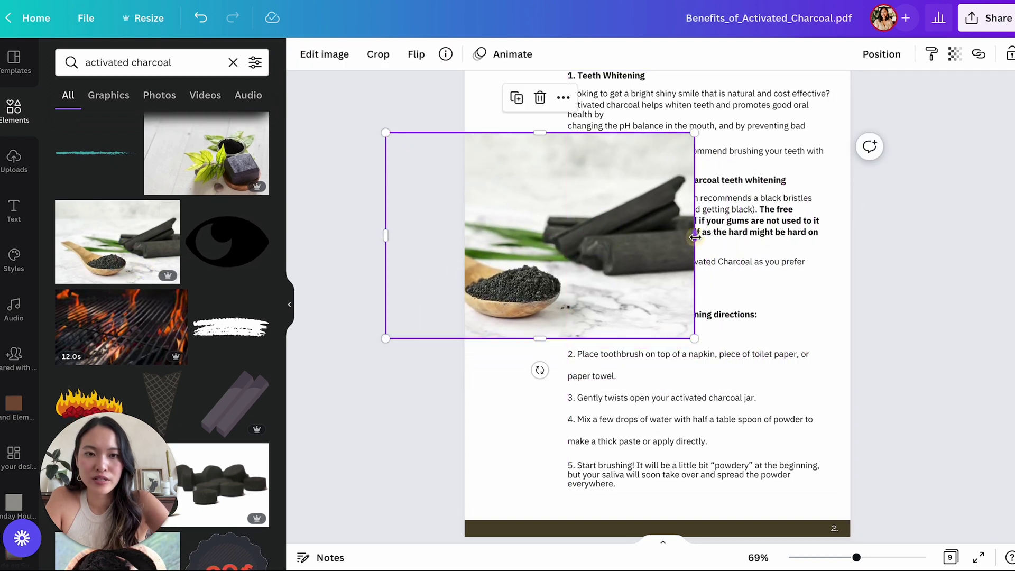
left_click_drag(696, 238, 541, 237)
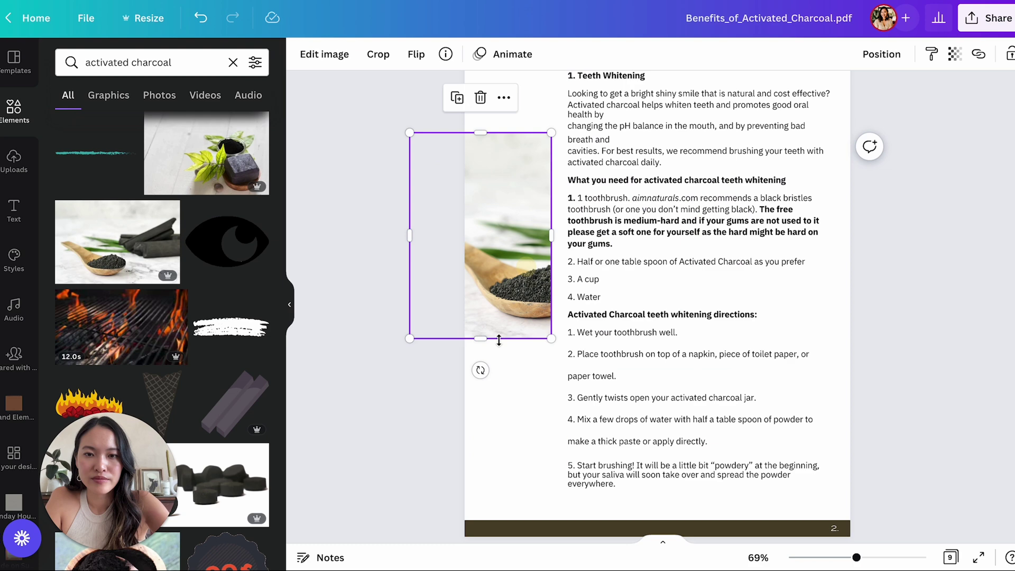
left_click_drag(477, 341, 477, 525)
scroll(477, 525, "up", 4)
scroll(478, 525, "up", 1)
left_click_drag(481, 382, 480, 290)
Crop the photo so the spoon of charcoal powder shows, then review the page.
double_click(492, 404)
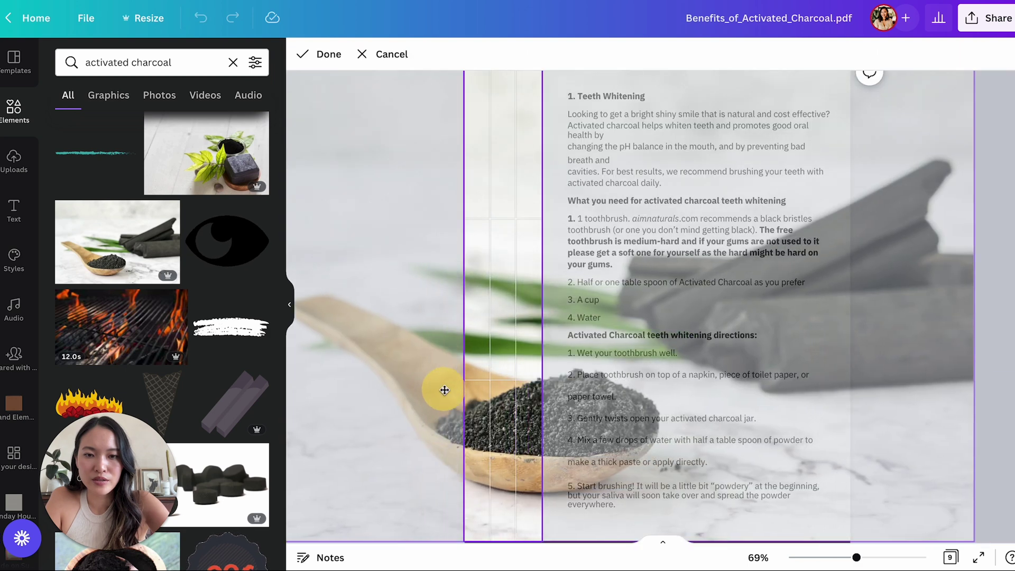
left_click_drag(444, 388, 333, 389)
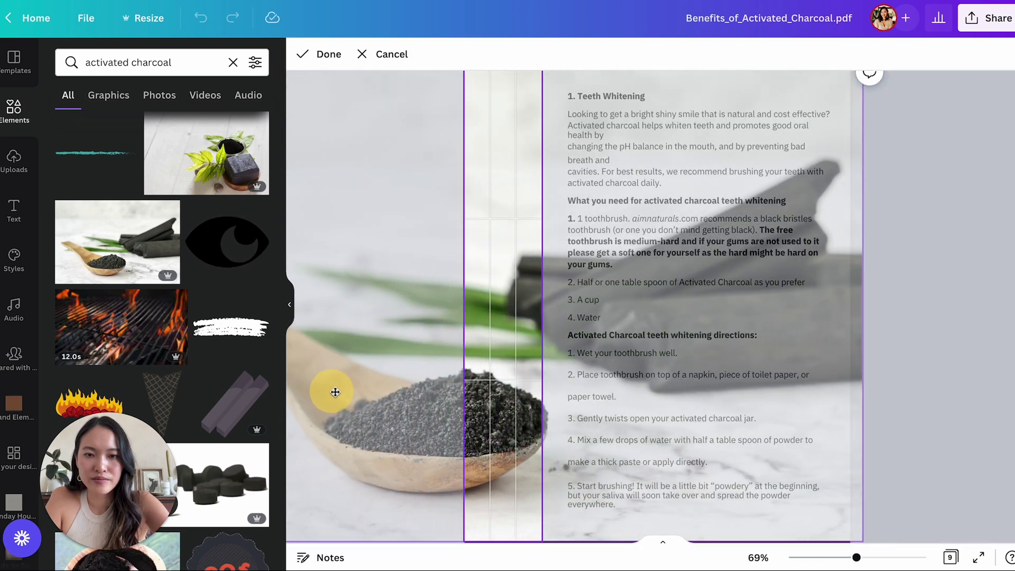
left_click(992, 331)
left_click(952, 338)
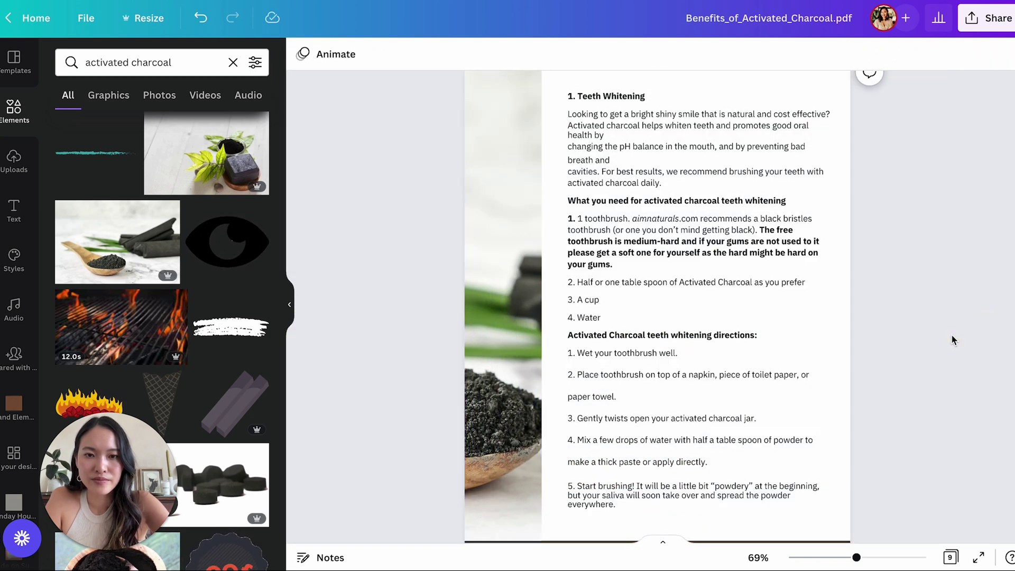
scroll(889, 323, "up", 1)
scroll(889, 322, "down", 3)
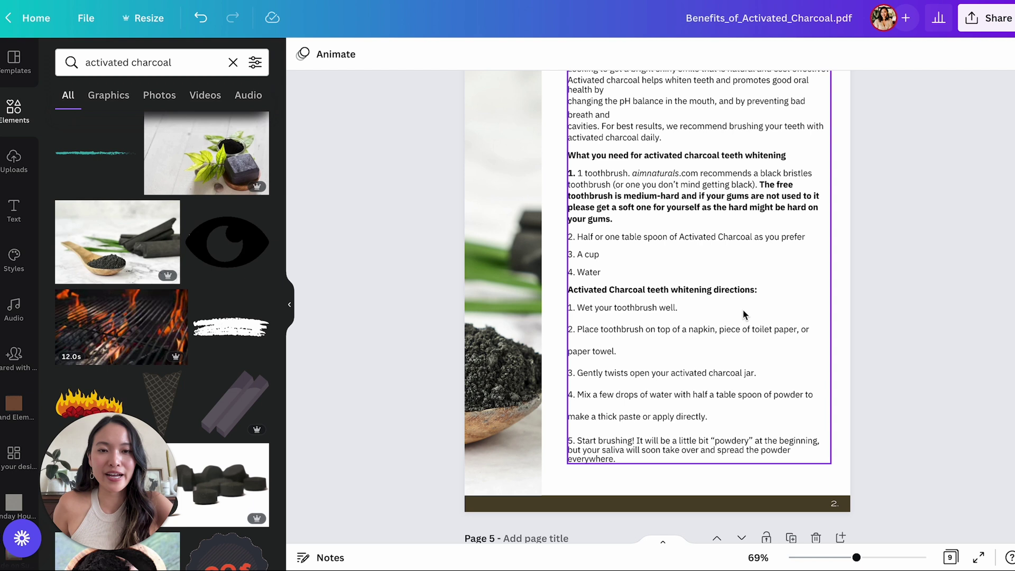
scroll(718, 298, "up", 1)
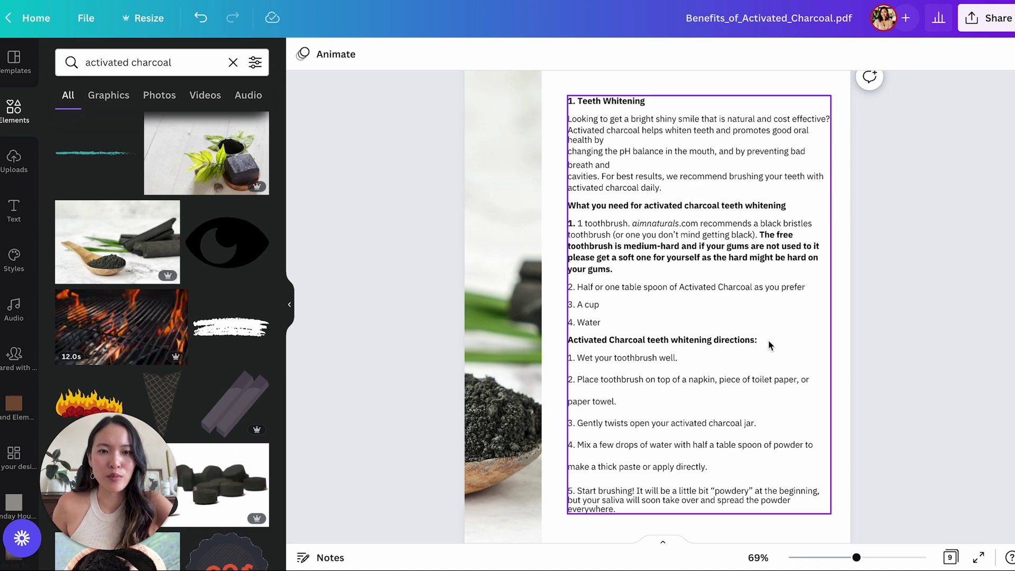
scroll(890, 373, "up", 15)
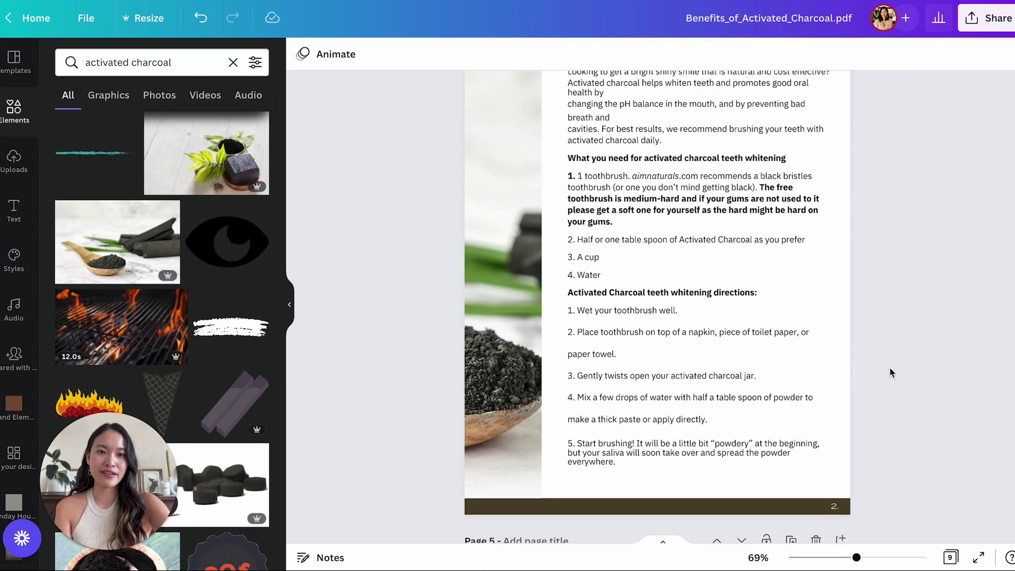
scroll(890, 373, "down", 15)
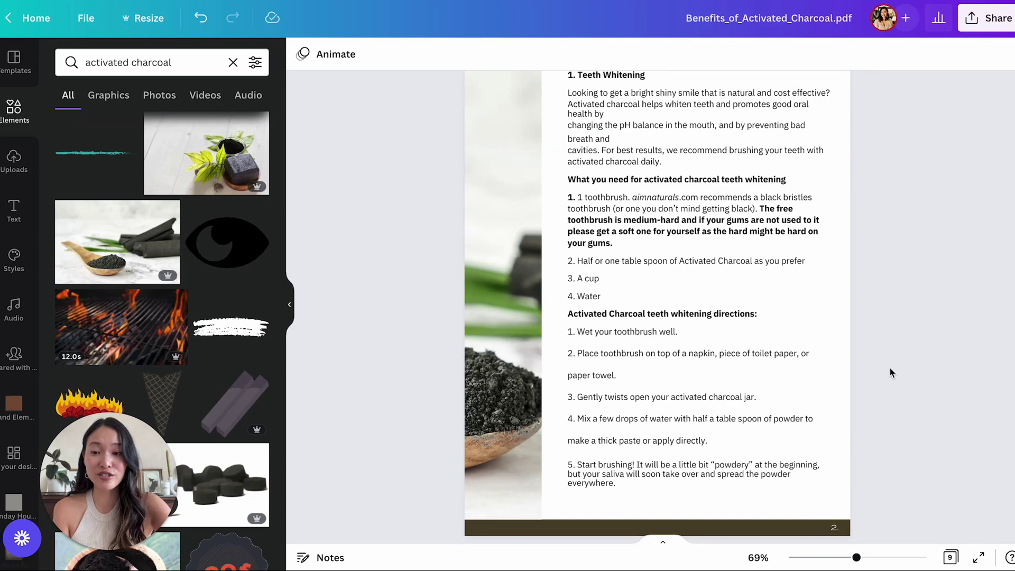
scroll(890, 373, "down", 10)
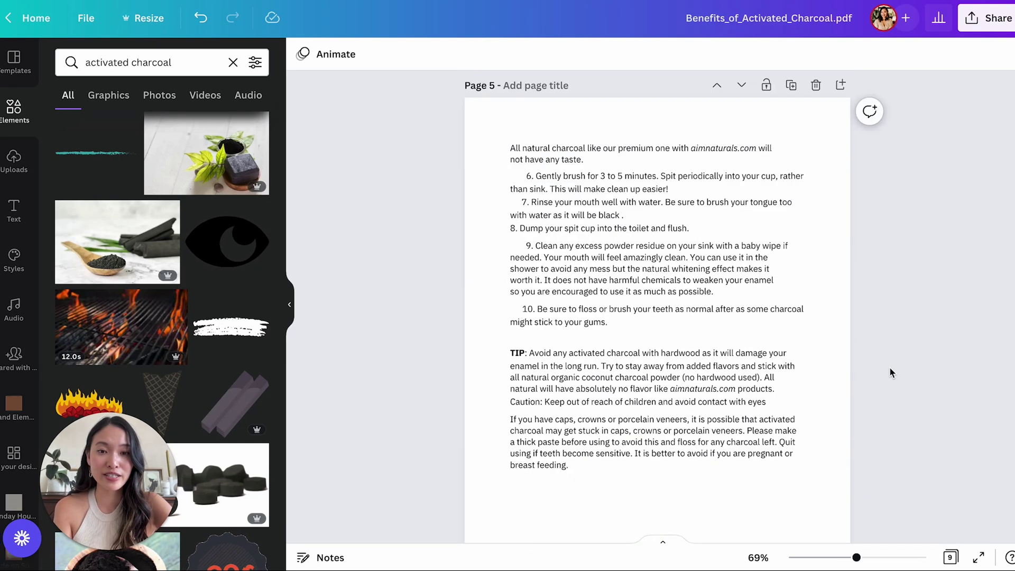
scroll(882, 373, "down", 3)
Duplicate page 5's text box and place the copy beside the original.
left_click(715, 338)
scroll(677, 331, "up", 1)
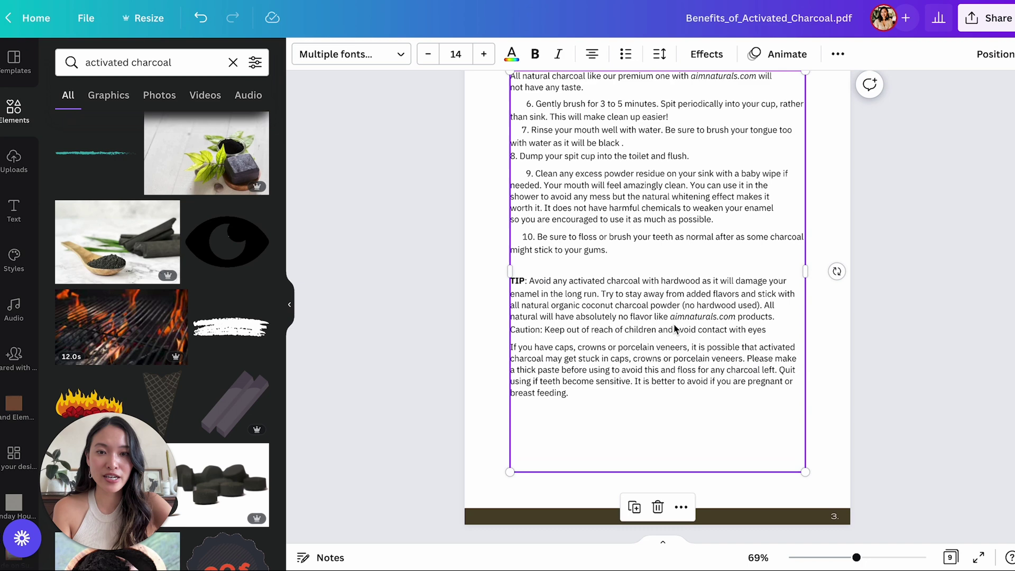
scroll(676, 330, "up", 1)
left_click(602, 333)
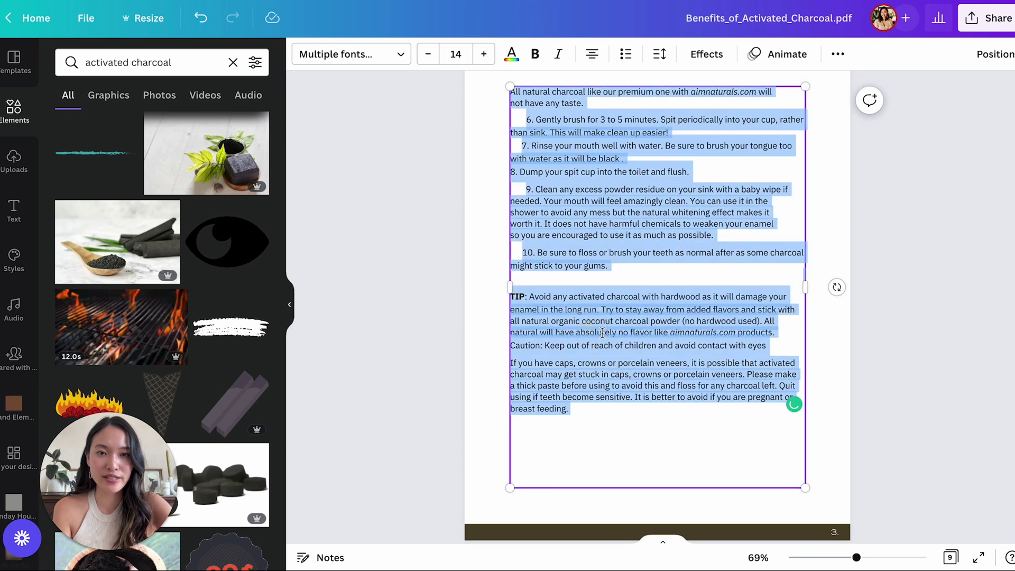
left_click(681, 460)
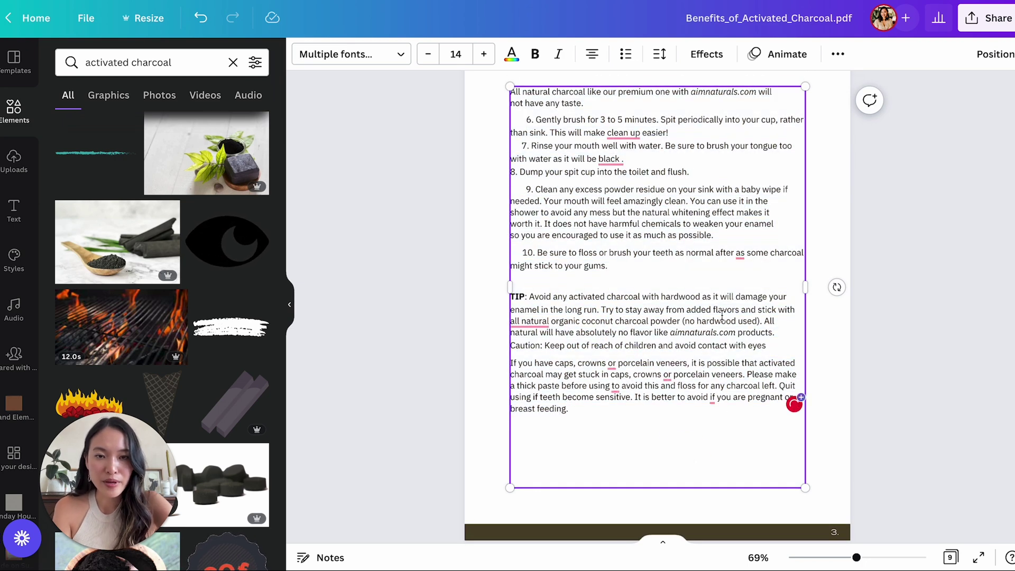
left_click(936, 252)
left_click(613, 254)
left_click_drag(613, 253, 788, 267)
Delete the TIP, caution and veneers paragraphs from the original text box.
left_click(607, 388)
double_click(594, 426)
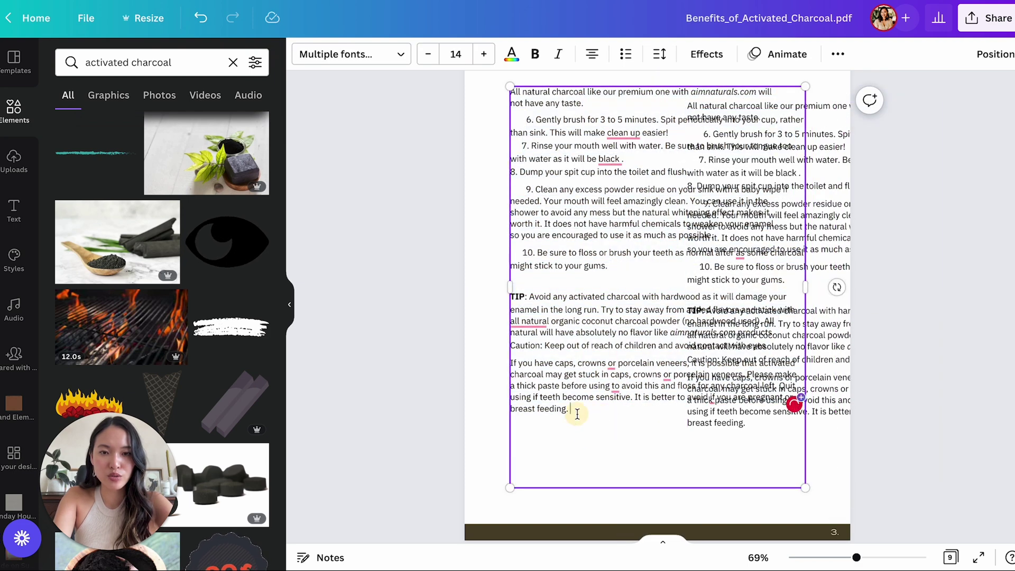
left_click_drag(576, 408, 534, 299)
key("BackSpace")
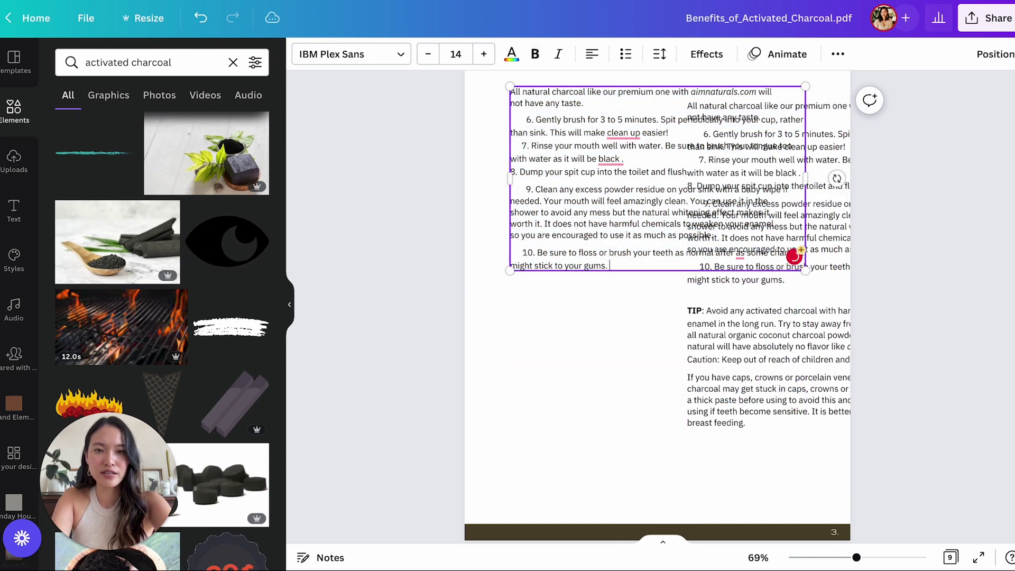
Delete steps 6–10 from the copy and move the TIP box below item 10.
left_click_drag(755, 325, 639, 389)
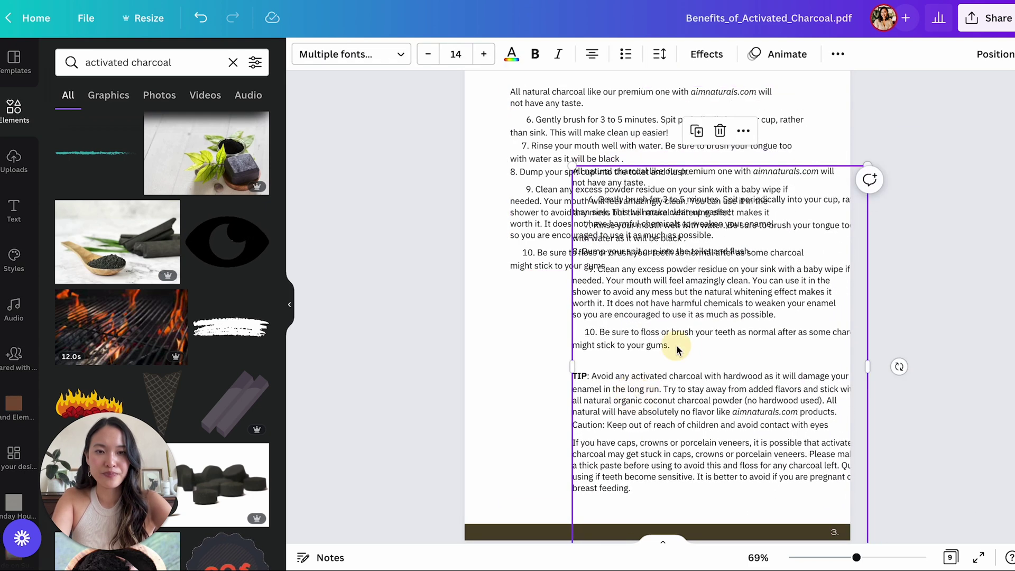
double_click(693, 344)
left_click_drag(693, 345, 576, 171)
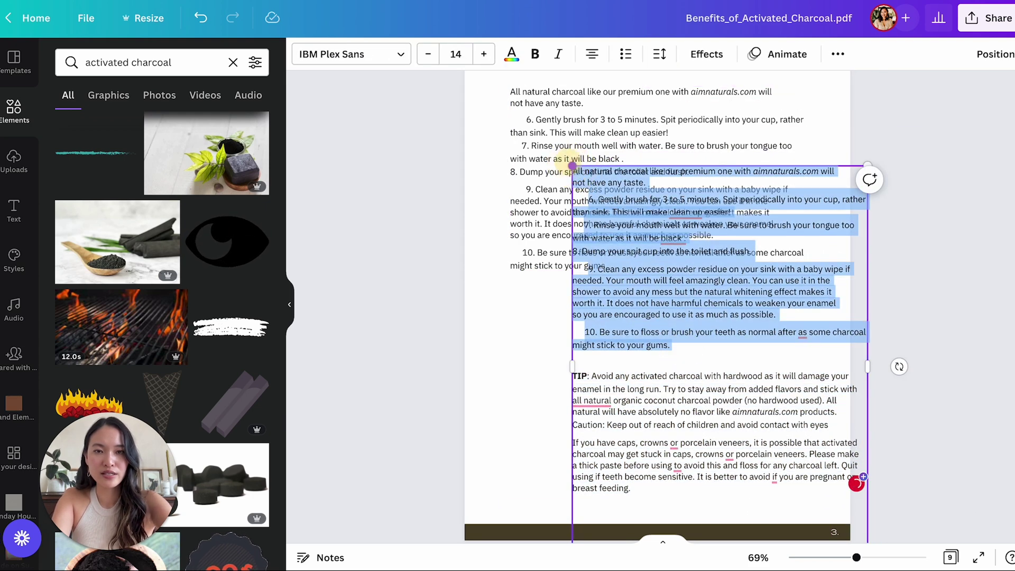
key("BackSpace")
left_click_drag(730, 249, 675, 429)
left_click(525, 364)
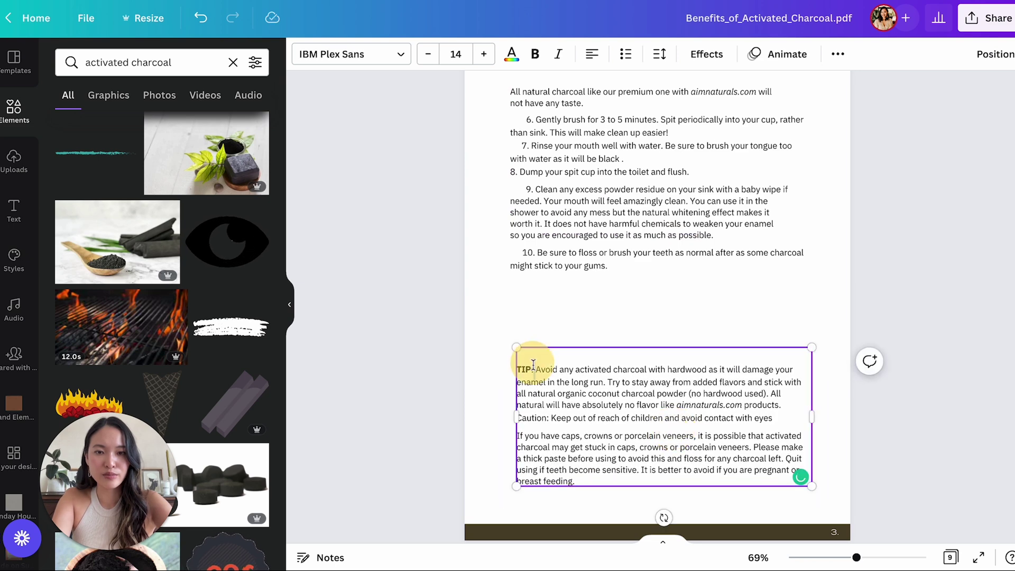
left_click(525, 368)
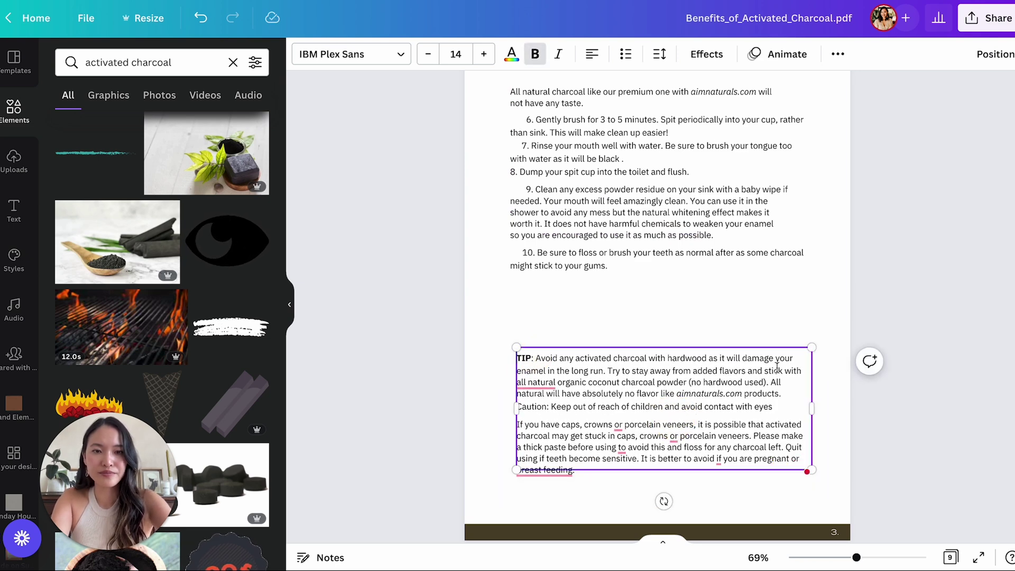
left_click(904, 399)
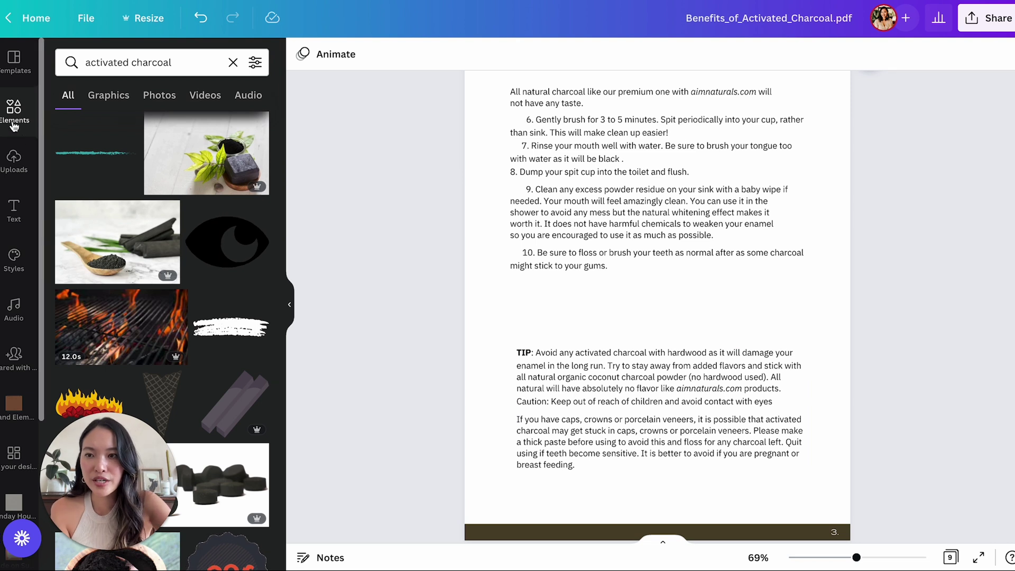
Add a square shape and size it to cover the whole TIP block.
left_click(233, 61)
left_click_drag(112, 272, 587, 384)
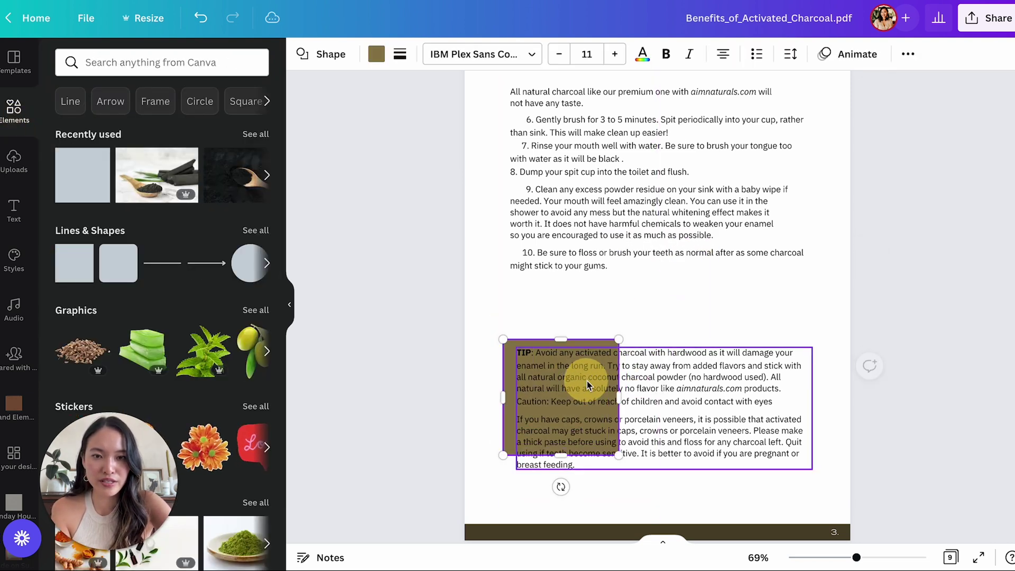
left_click_drag(618, 455, 698, 483)
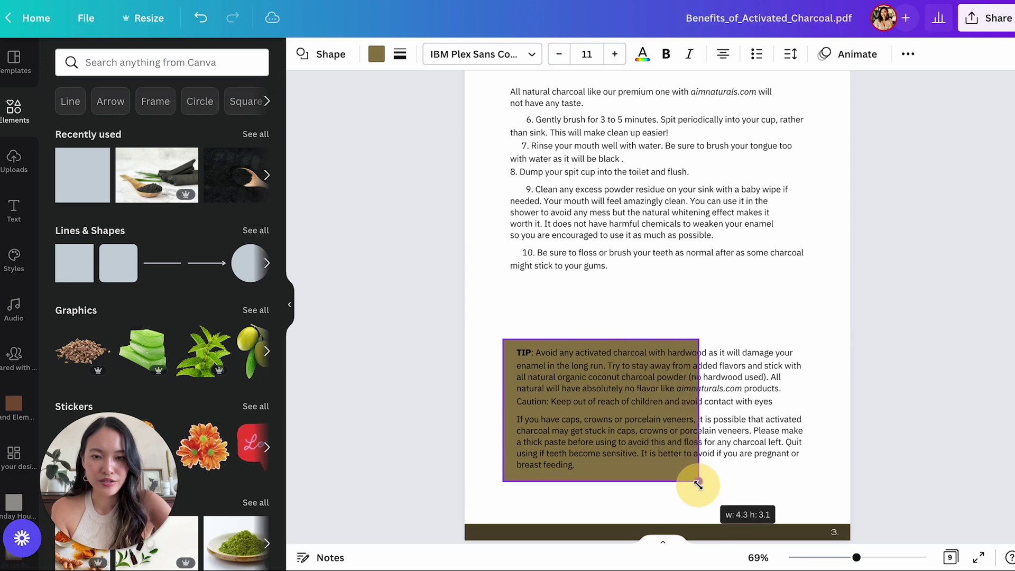
left_click_drag(698, 410, 817, 410)
Set the square's transparency to about 23 for a pale, translucent panel.
left_click(908, 55)
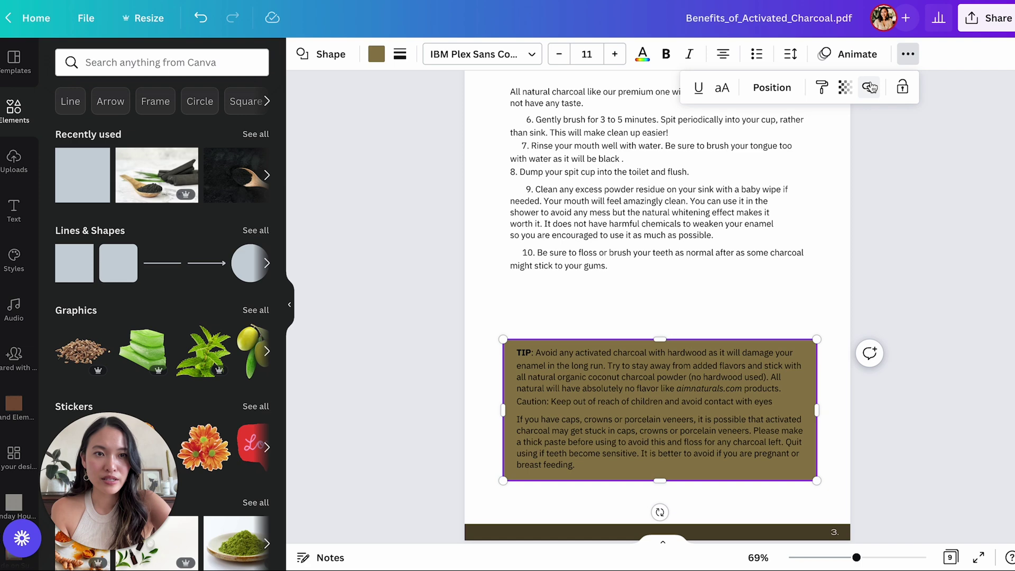
left_click(845, 88)
left_click_drag(840, 144, 733, 138)
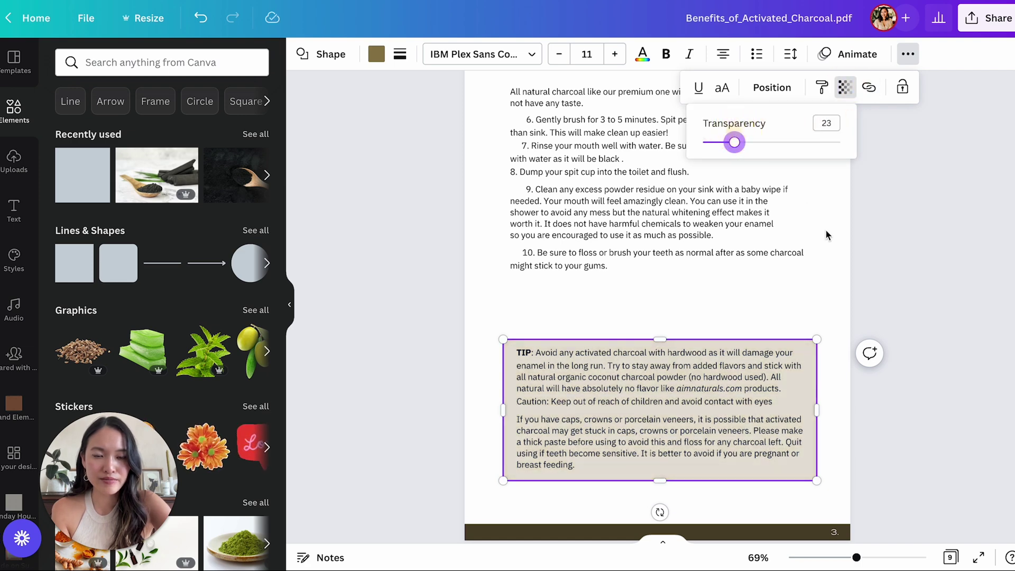
left_click(834, 242)
scroll(652, 285, "up", 2)
left_click_drag(651, 269, 652, 294)
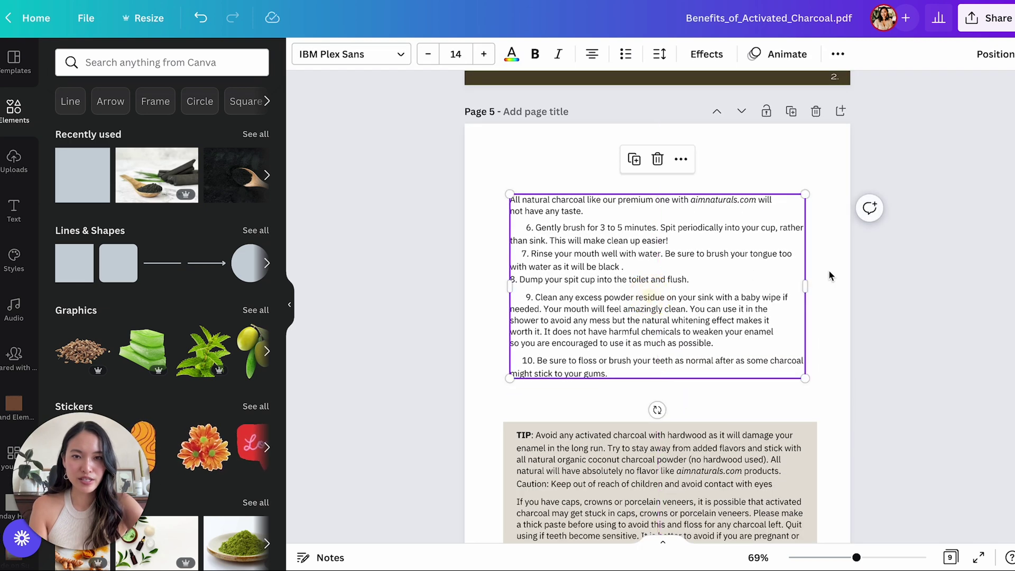
Paste page 3's 'Benefits of Activated Charcoal' title onto page 5.
left_click(828, 273)
scroll(889, 288, "up", 1)
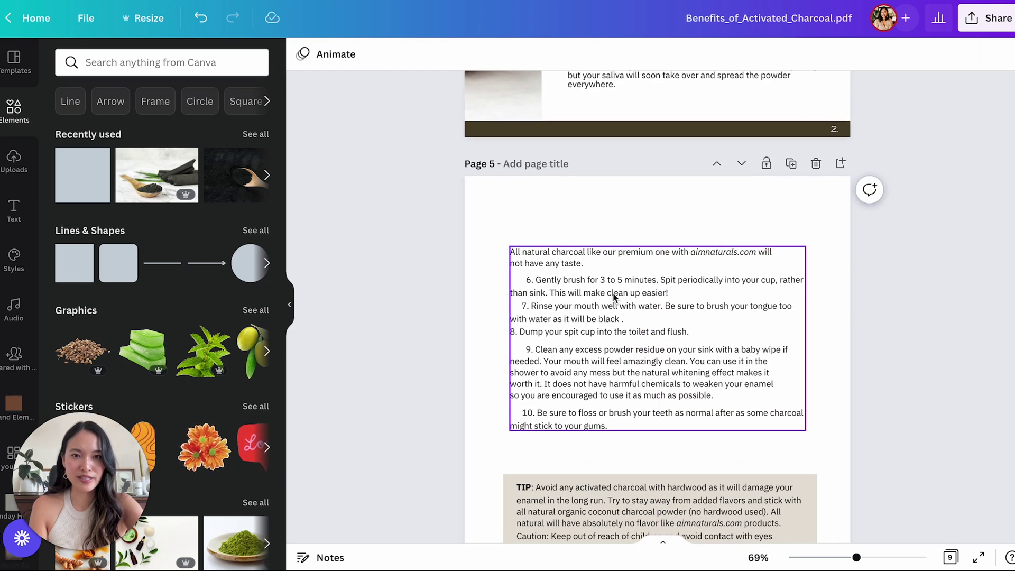
left_click(585, 227)
scroll(585, 226, "up", 12)
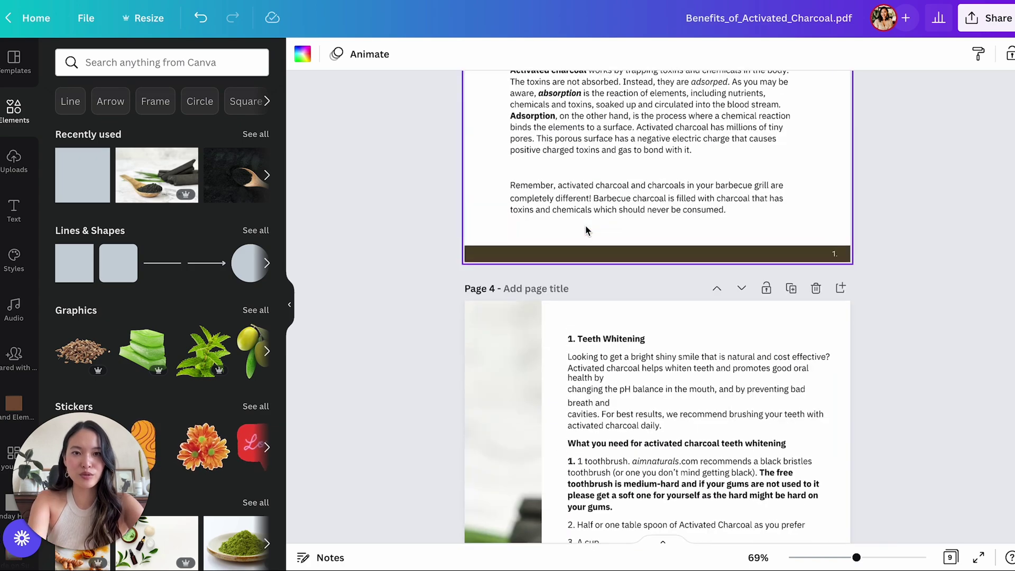
scroll(585, 231, "up", 8)
scroll(665, 213, "down", 1)
left_click(665, 214)
left_click(680, 243)
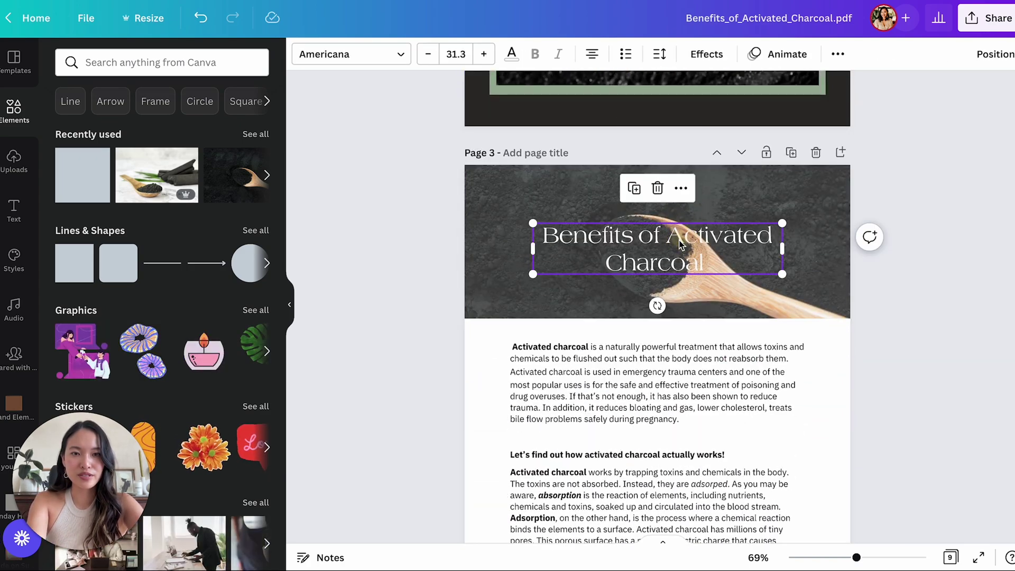
scroll(680, 244, "down", 15)
left_click(596, 308)
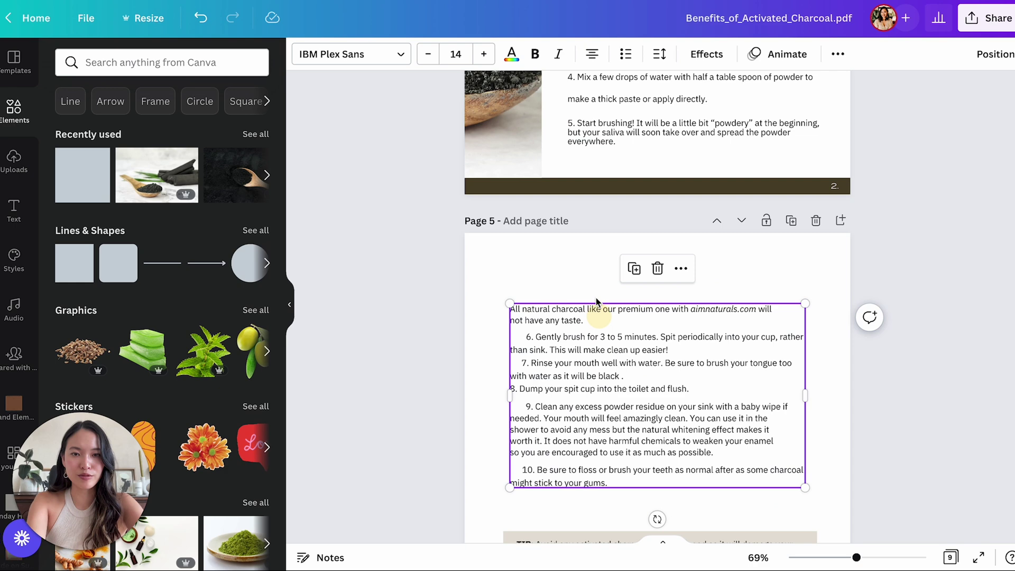
scroll(597, 302, "down", 3)
key("ctrl+v")
Widen the title, make it olive and left-aligned, shrink it to one line, and lower the body text.
left_click_drag(606, 202, 589, 154)
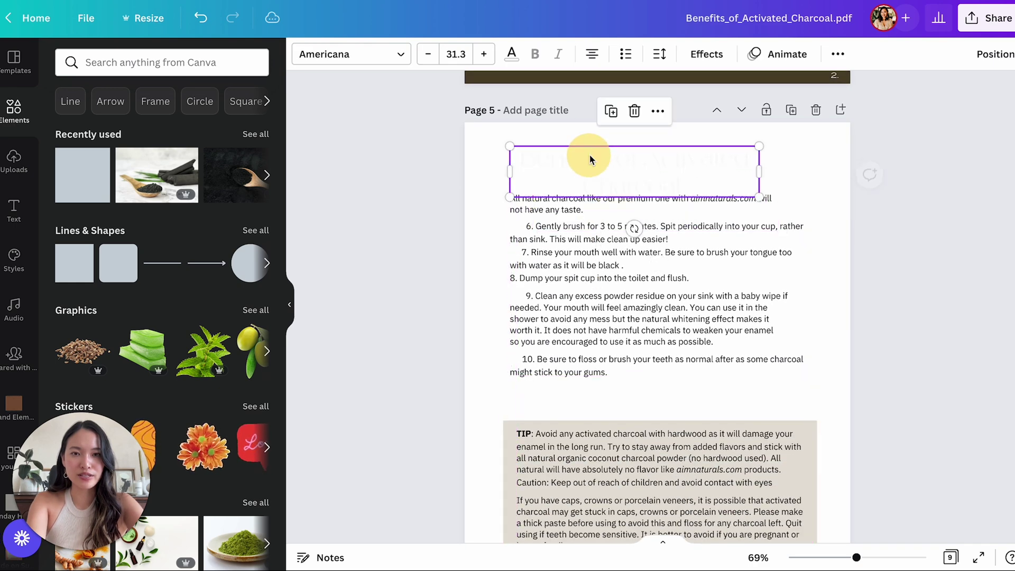
left_click_drag(759, 172, 825, 172)
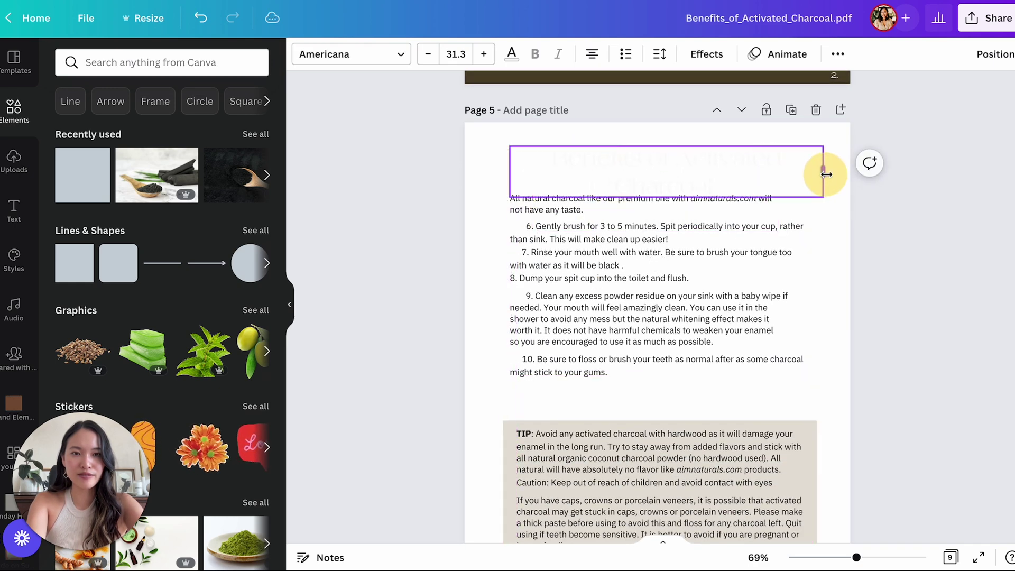
left_click(510, 55)
left_click(229, 269)
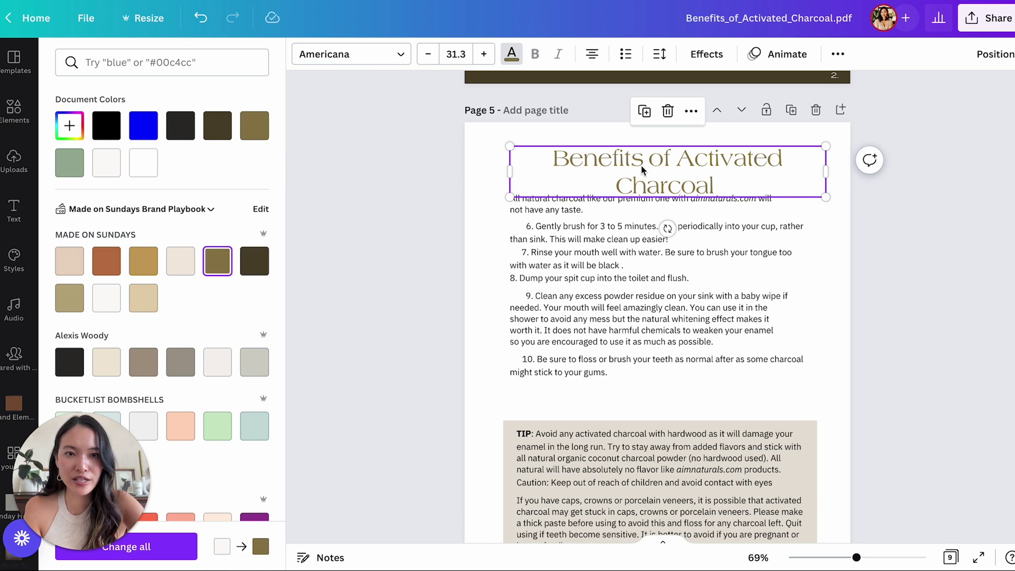
left_click(593, 55)
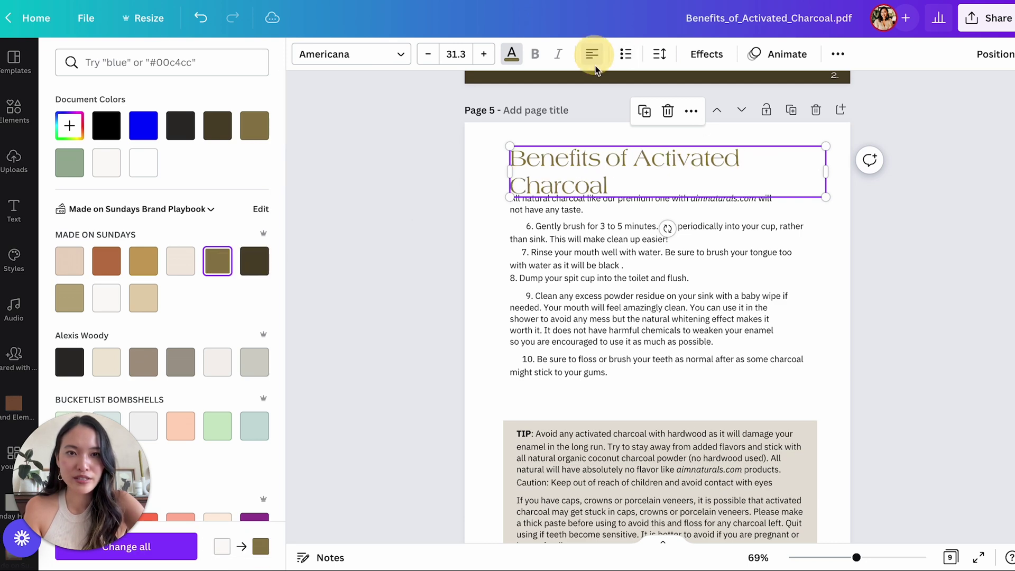
left_click(426, 55)
left_click(425, 55)
left_click(425, 55)
left_click_drag(682, 185, 678, 205)
Move the title down just above the body text and reduce its size slightly to 27.3.
left_click(654, 165)
left_click_drag(654, 164, 651, 192)
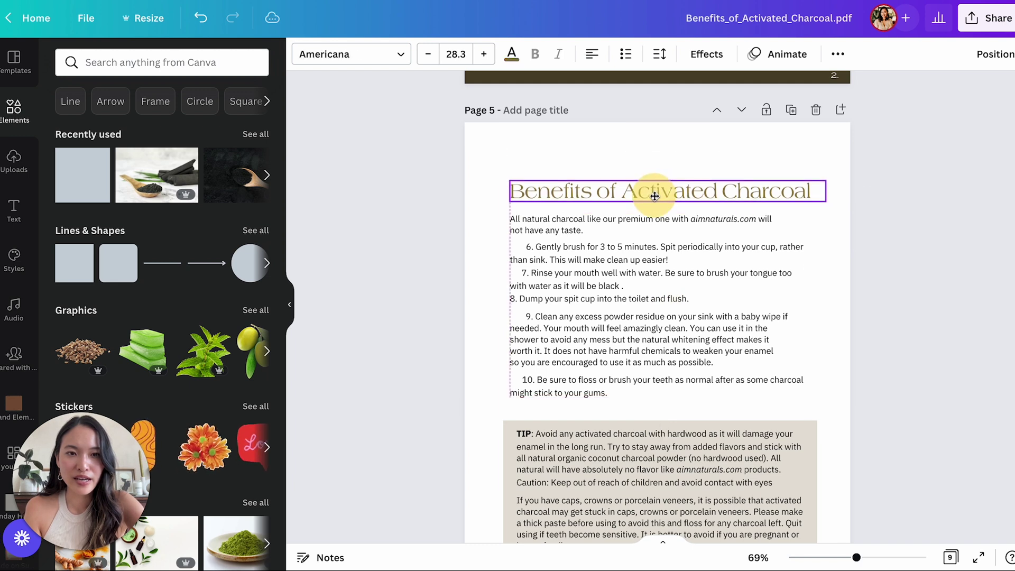
double_click(756, 196)
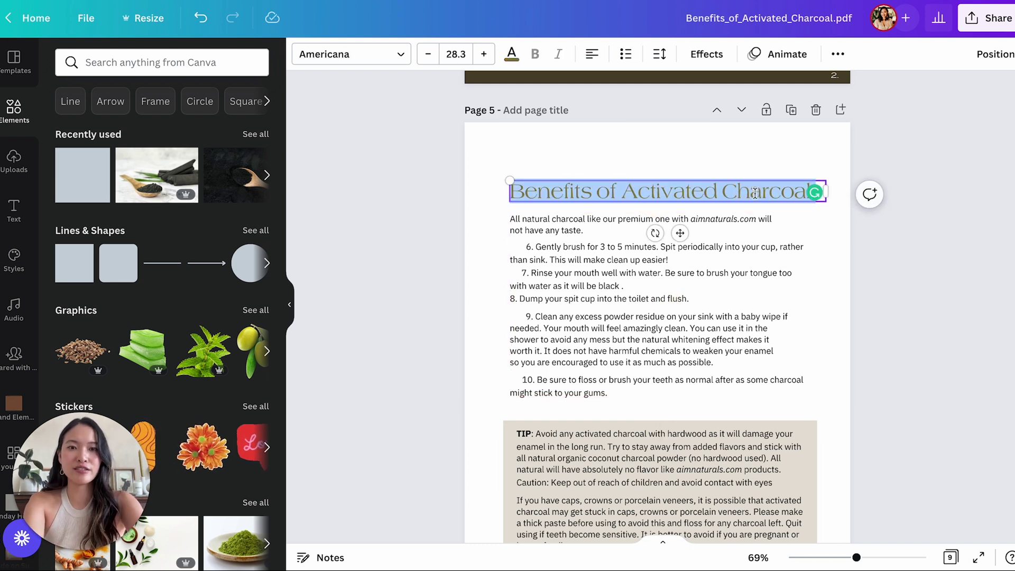
left_click(877, 275)
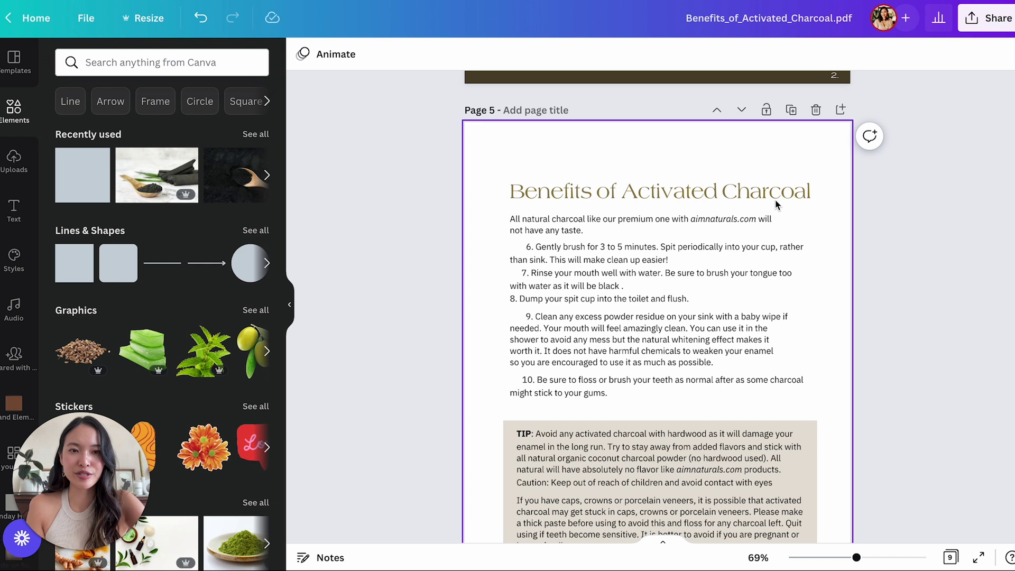
left_click(807, 201)
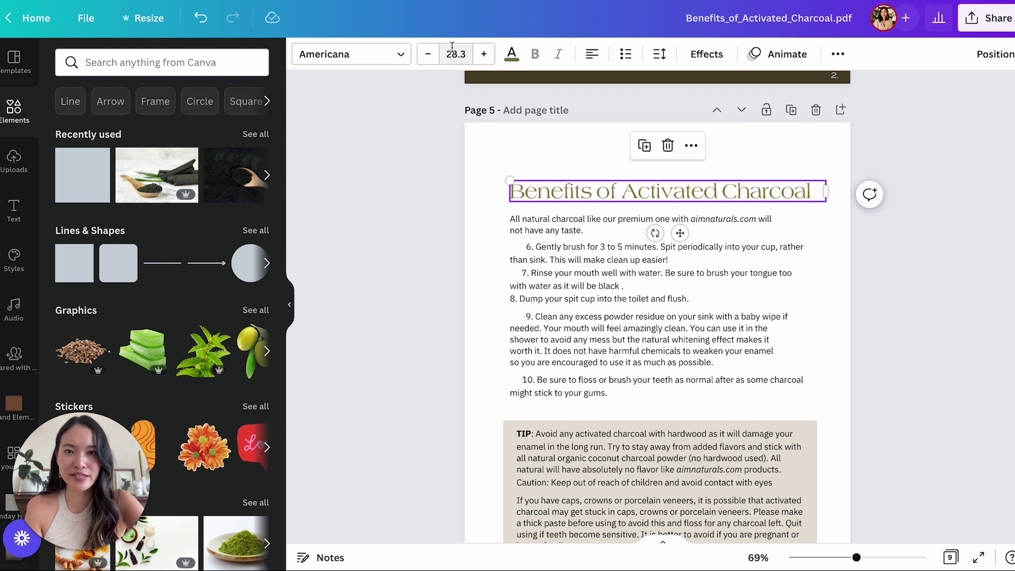
left_click(429, 55)
left_click(903, 258)
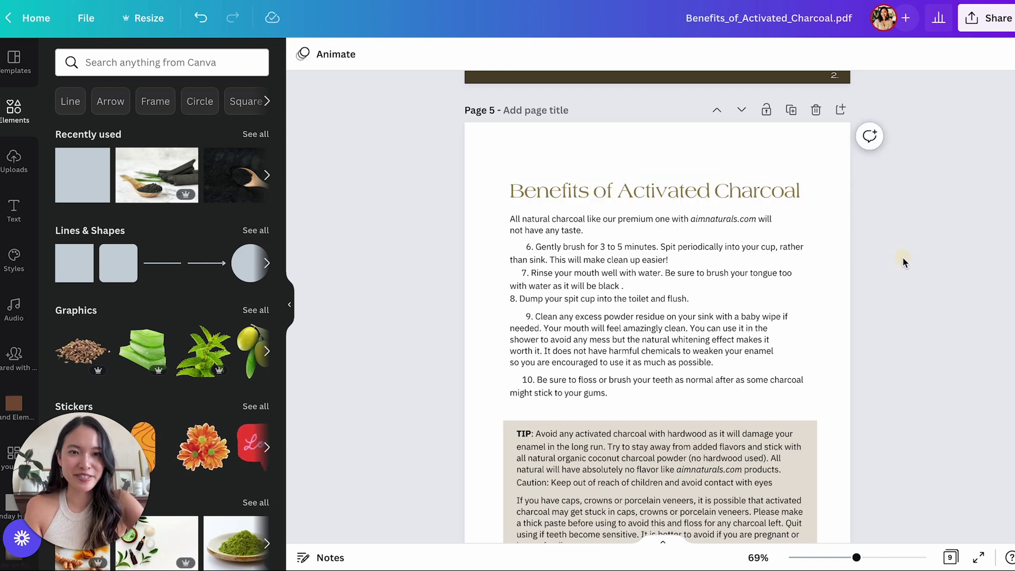
scroll(902, 257, "down", 1)
left_click(664, 252)
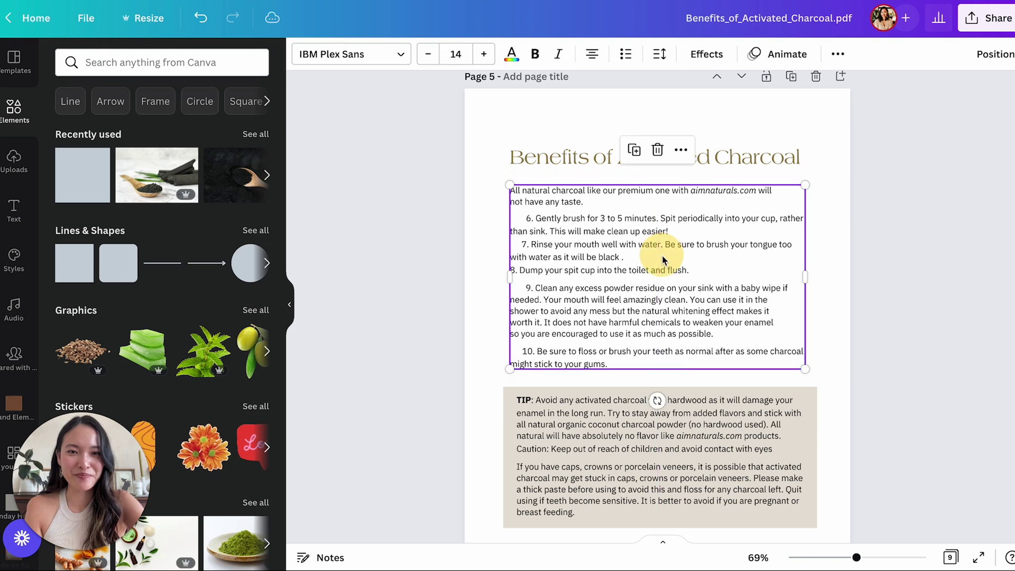
left_click(830, 287)
scroll(830, 286, "down", 2)
scroll(830, 287, "up", 2)
left_click(959, 304)
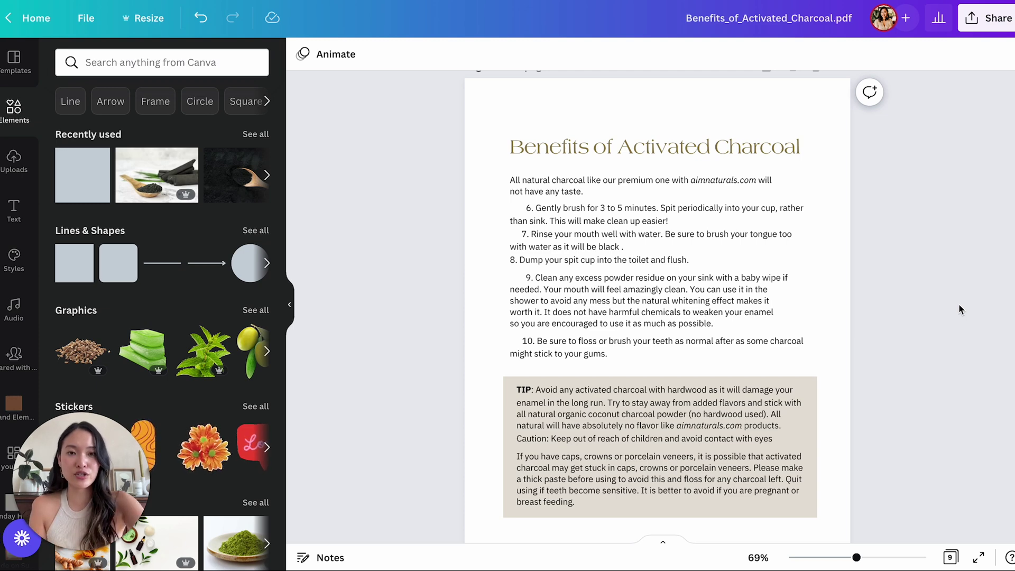
scroll(958, 305, "down", 10)
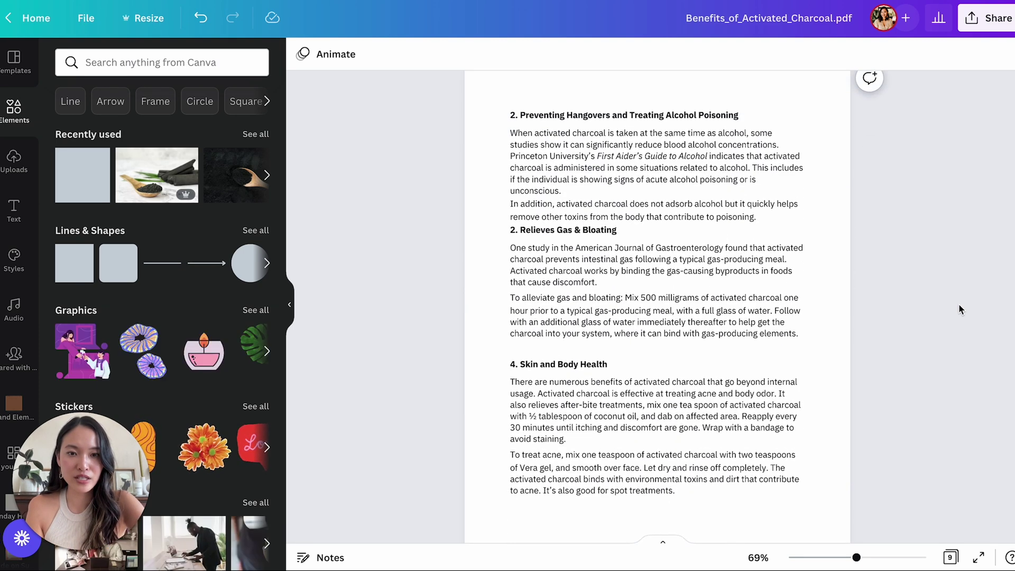
scroll(959, 305, "down", 12)
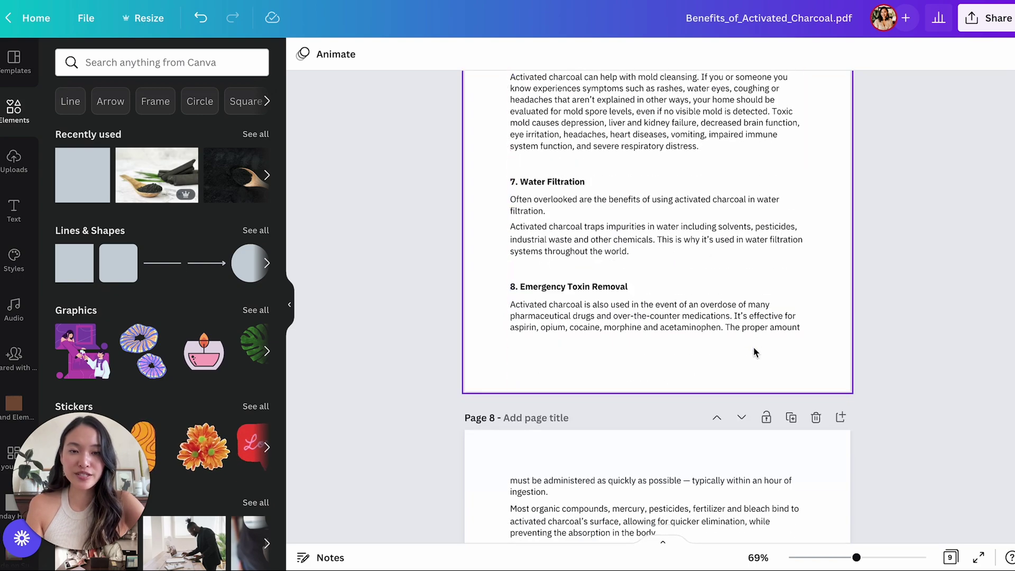
scroll(753, 351, "down", 8)
scroll(753, 351, "up", 18)
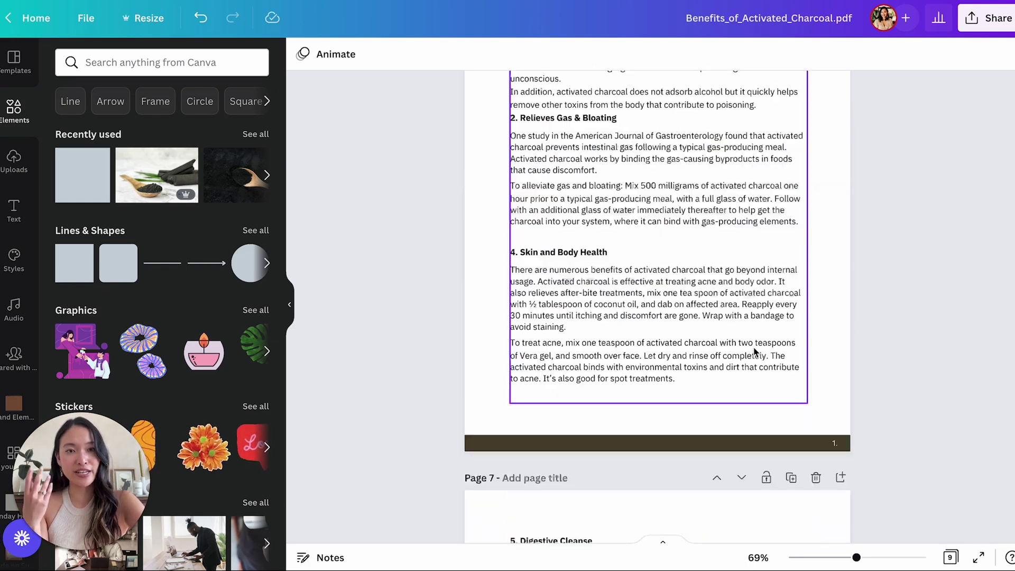
scroll(754, 352, "up", 15)
scroll(755, 352, "down", 8)
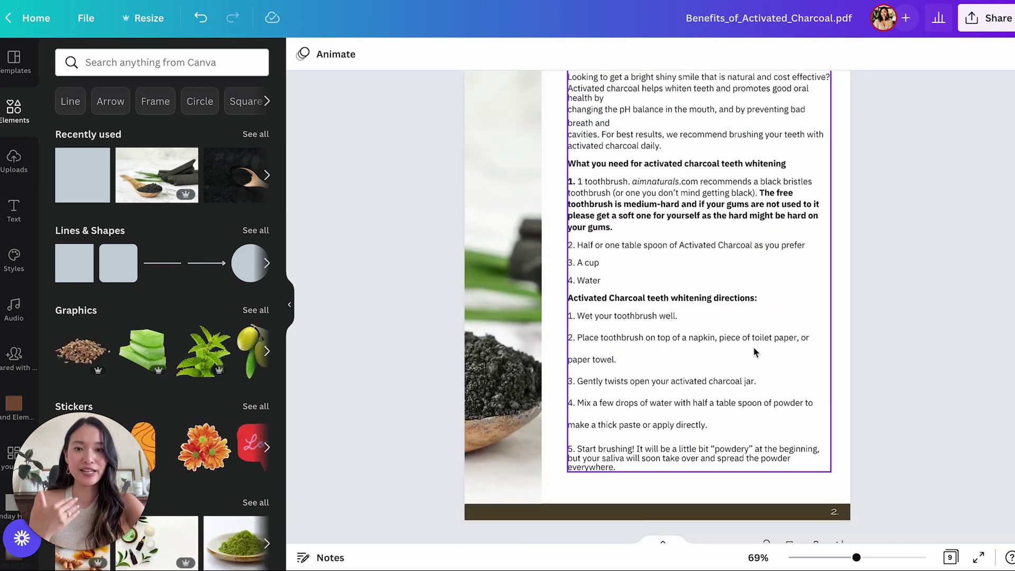
scroll(753, 352, "down", 2)
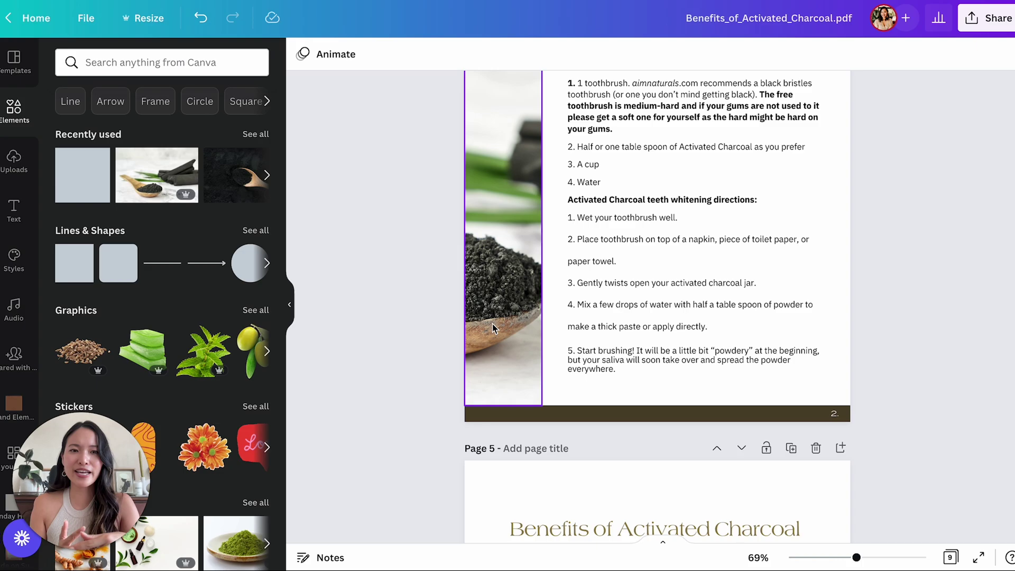
scroll(493, 325, "down", 20)
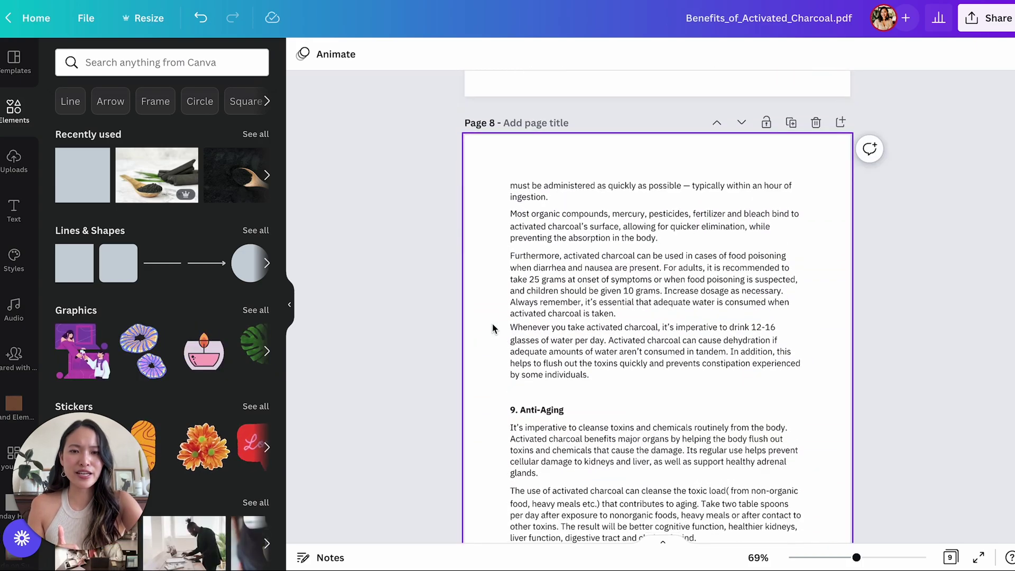
scroll(493, 327, "down", 12)
scroll(493, 316, "up", 20)
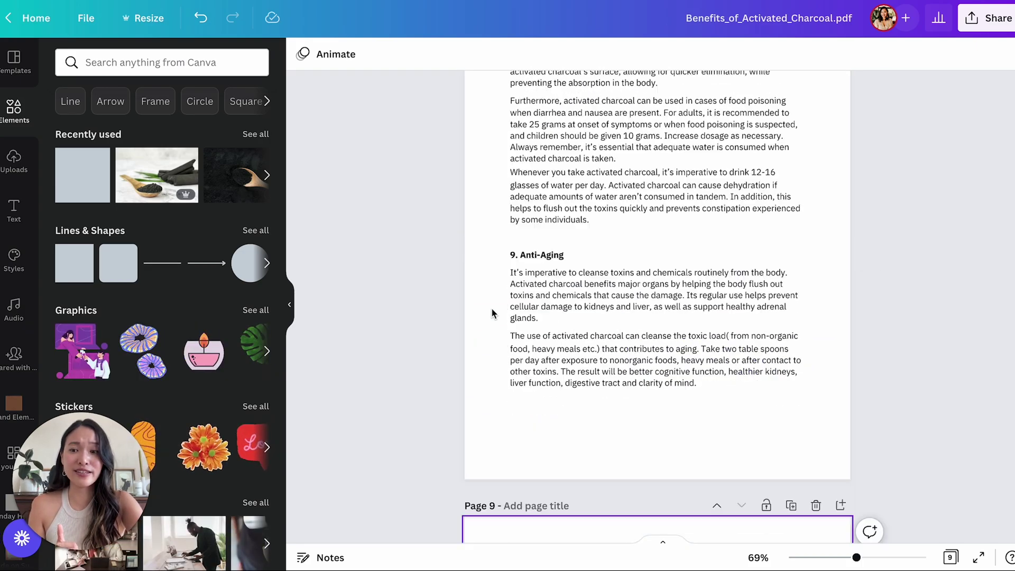
scroll(492, 312, "up", 3)
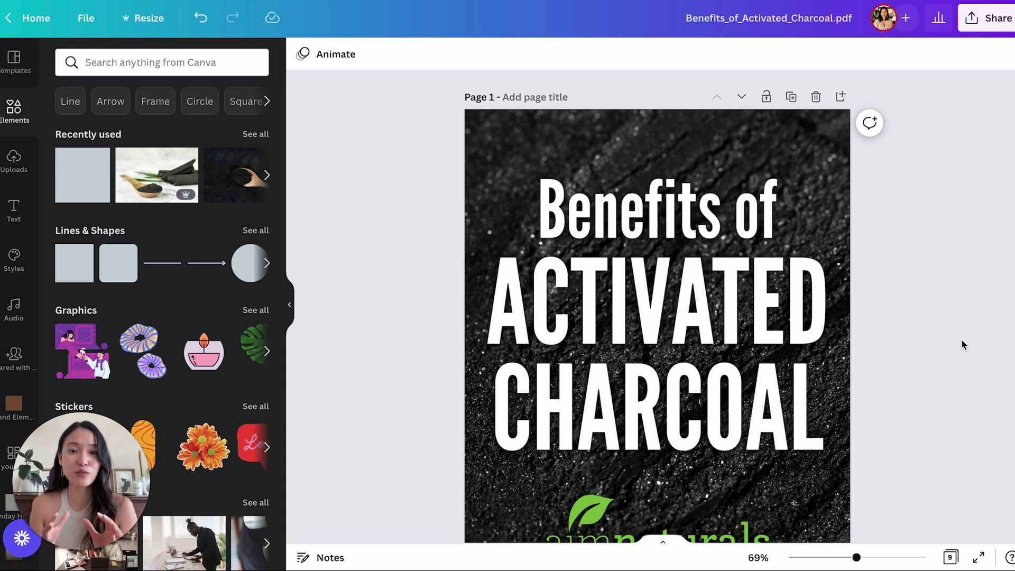
scroll(962, 342, "down", 5)
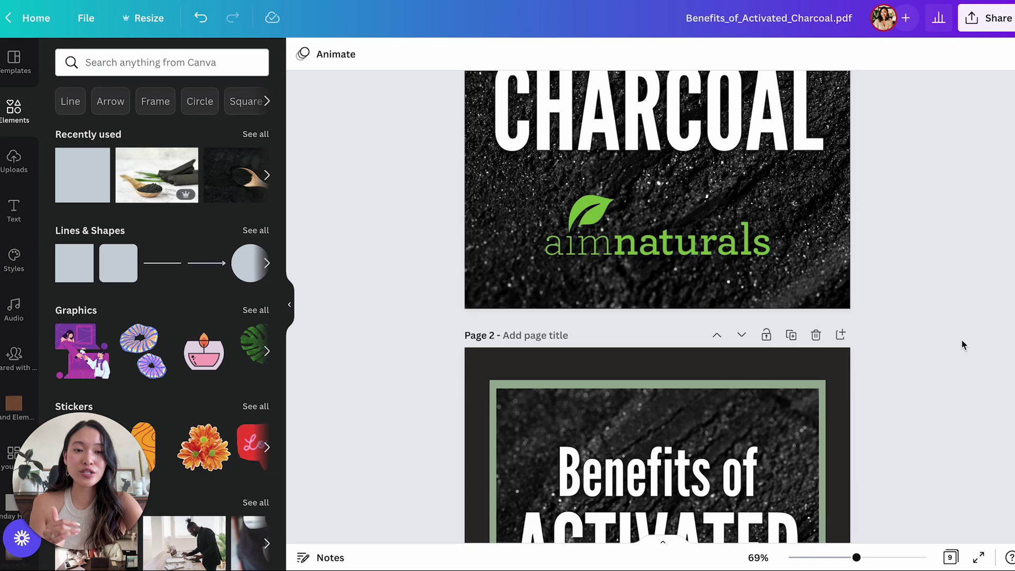
Delete pages 8 and 7 so the design is trimmed to six pages.
scroll(961, 343, "down", 20)
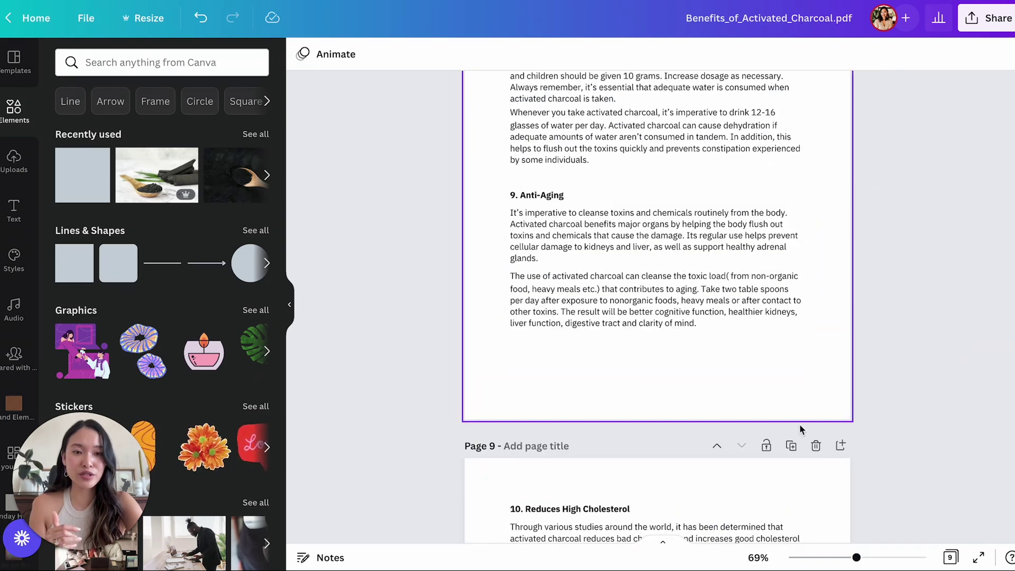
scroll(808, 445, "up", 7)
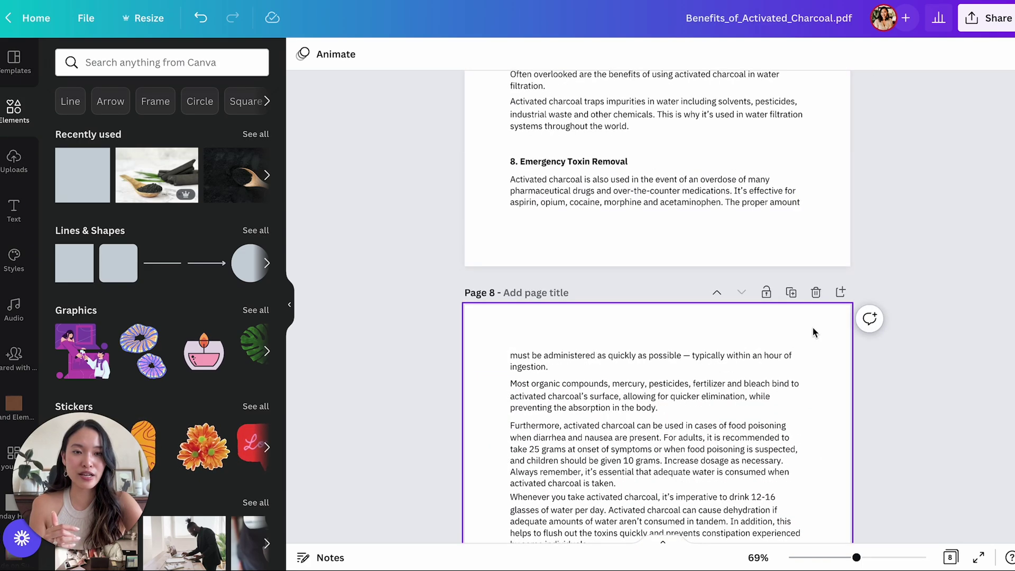
left_click(814, 291)
scroll(814, 288, "up", 12)
left_click(812, 403)
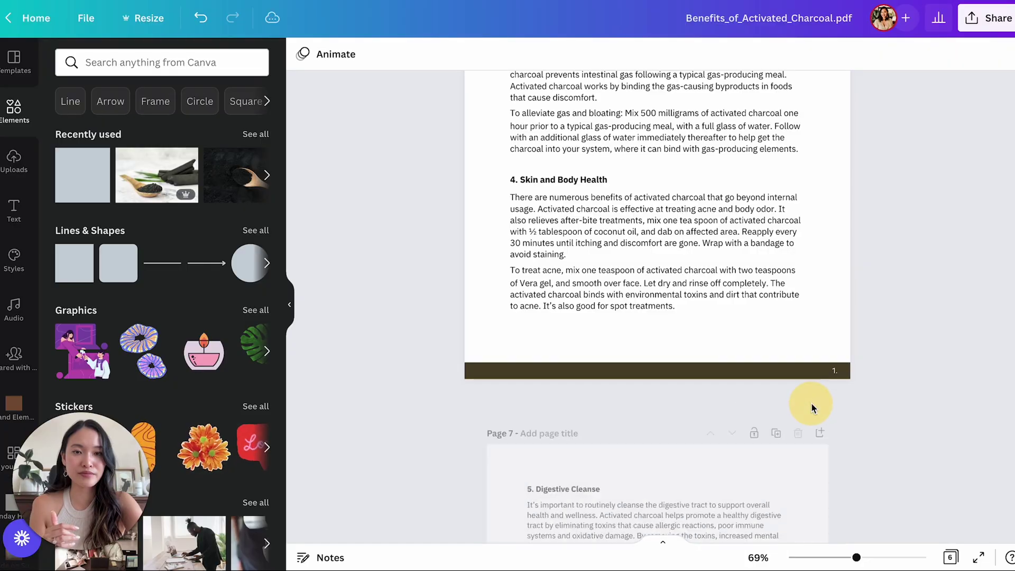
scroll(812, 406, "up", 20)
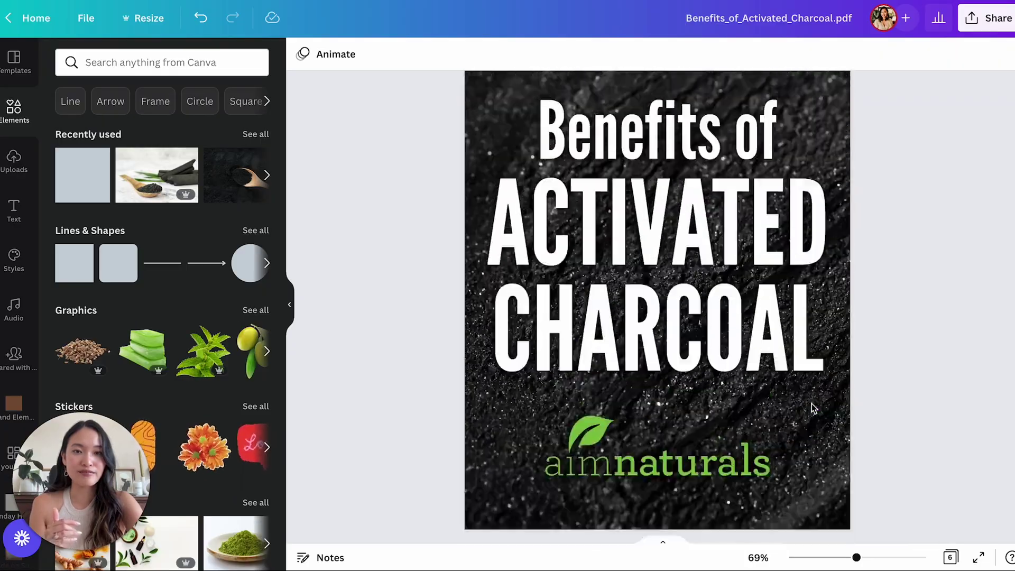
scroll(810, 404, "up", 2)
scroll(811, 404, "down", 20)
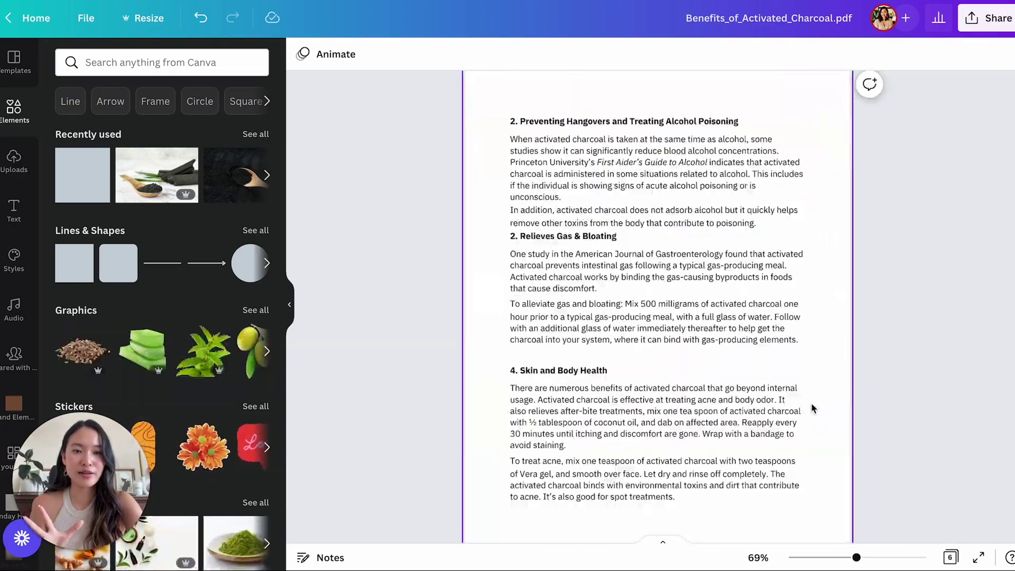
scroll(812, 408, "up", 20)
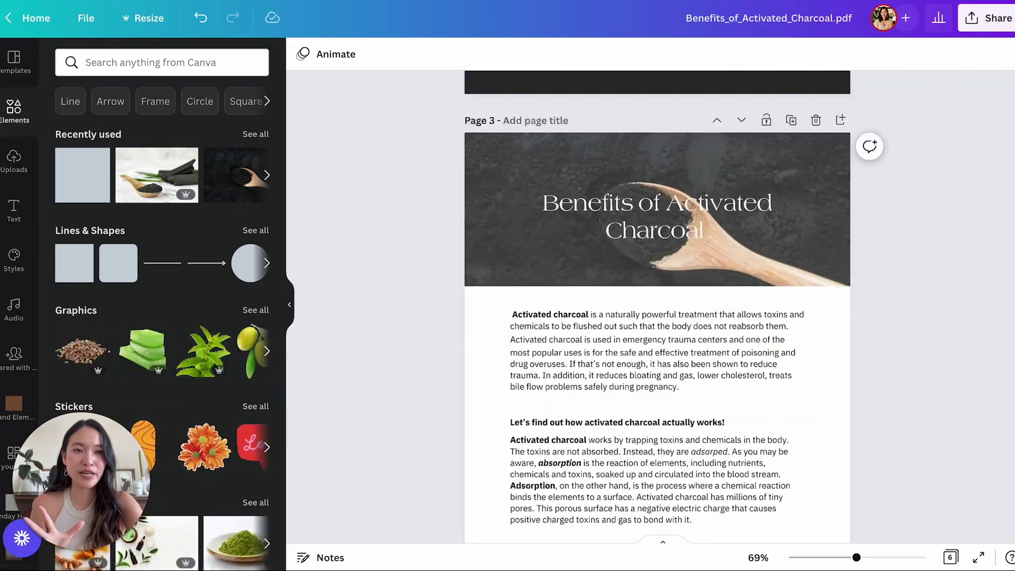
Download all six pages of the design as a PDF Standard file.
left_click(992, 20)
left_click(812, 349)
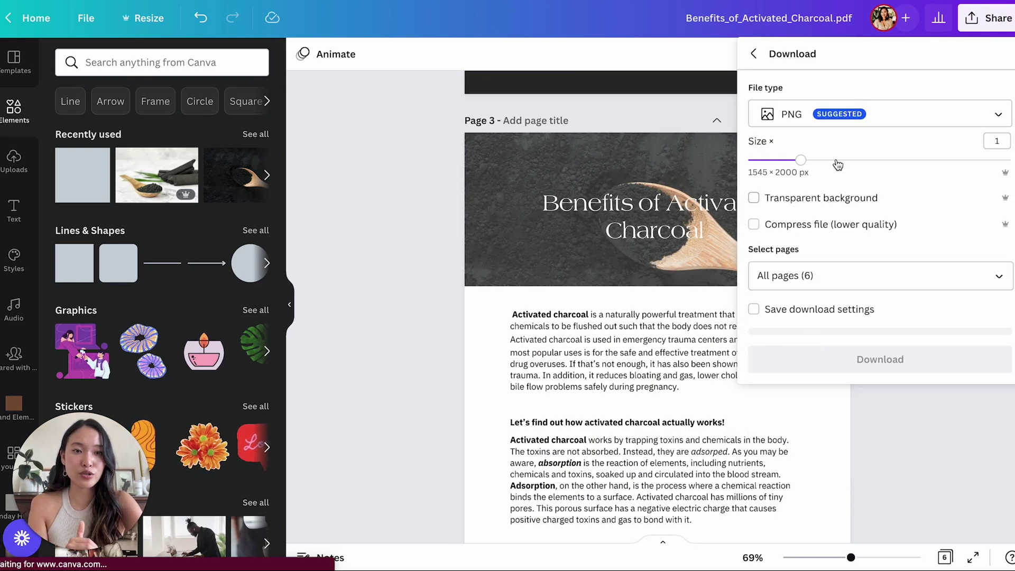
left_click(836, 114)
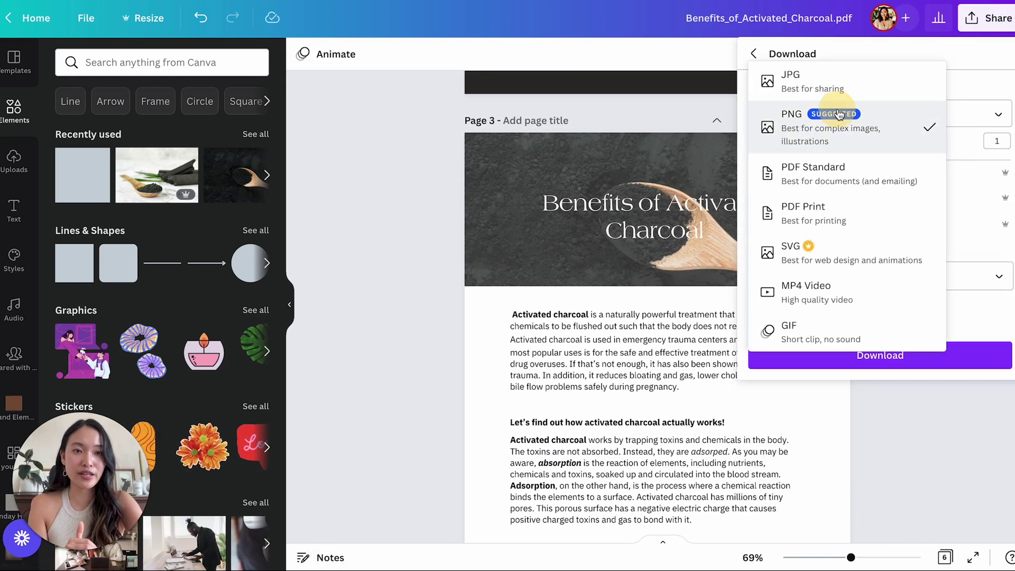
left_click(832, 184)
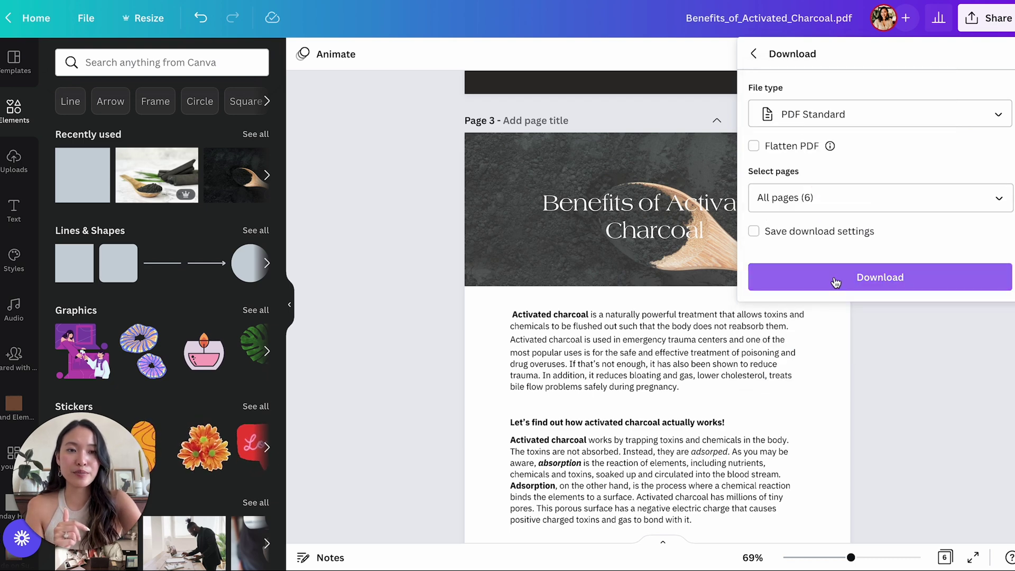
left_click(837, 116)
left_click(969, 151)
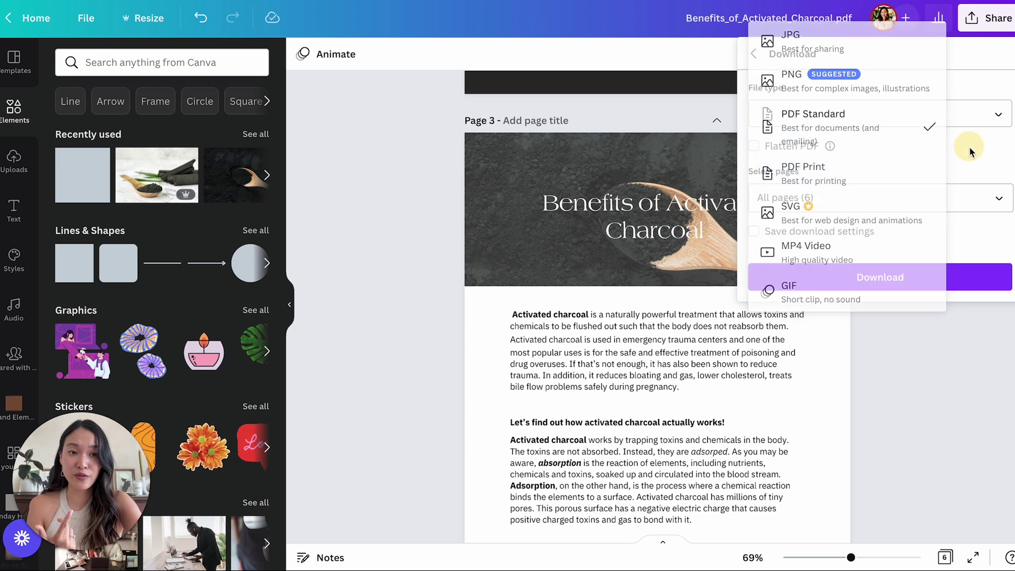
left_click(893, 276)
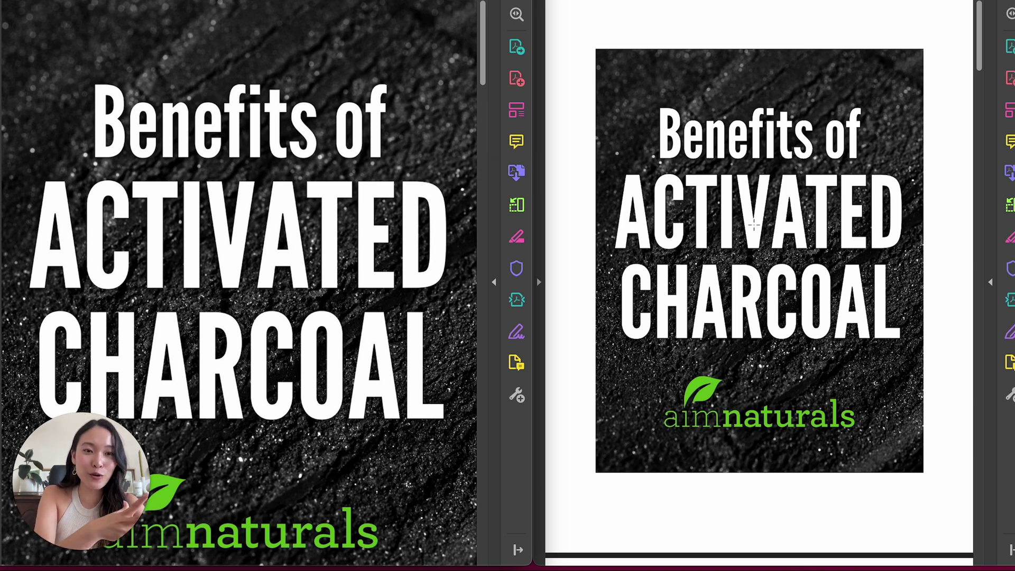
Compare the original and redesigned covers side by side, clearing the selection on each.
left_click(767, 233)
scroll(777, 238, "down", 3)
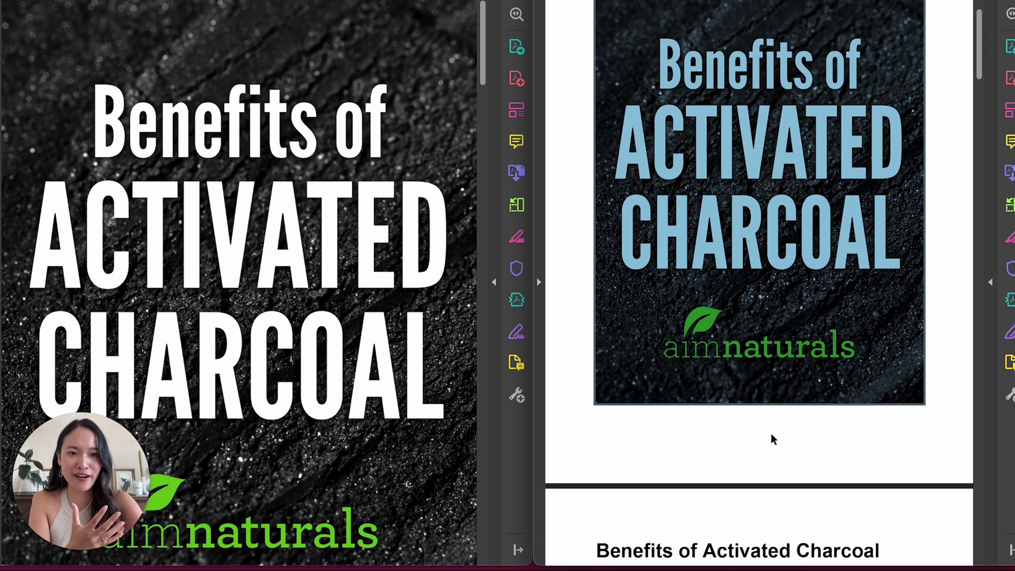
left_click(769, 443)
scroll(766, 446, "up", 3)
left_click(353, 267)
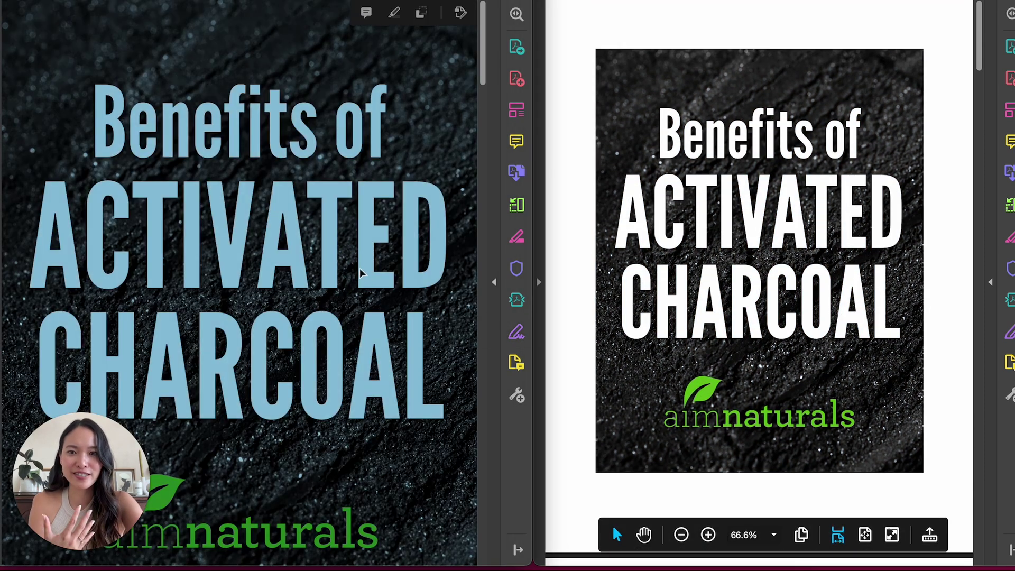
left_click(437, 283)
Scroll the redesigned PDF down to its Benefits of Activated Charcoal article page.
scroll(436, 286, "down", 3)
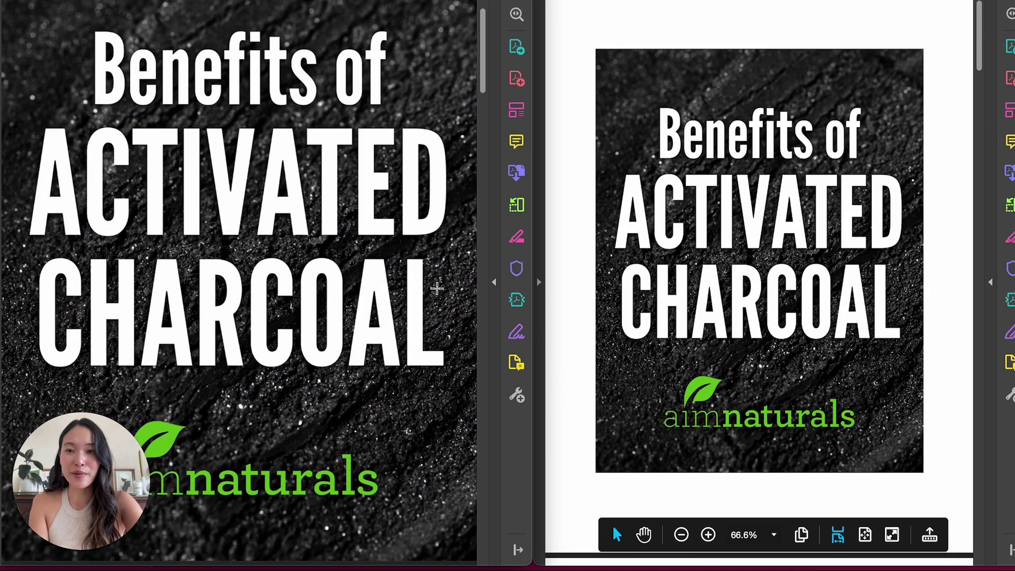
scroll(436, 288, "down", 10)
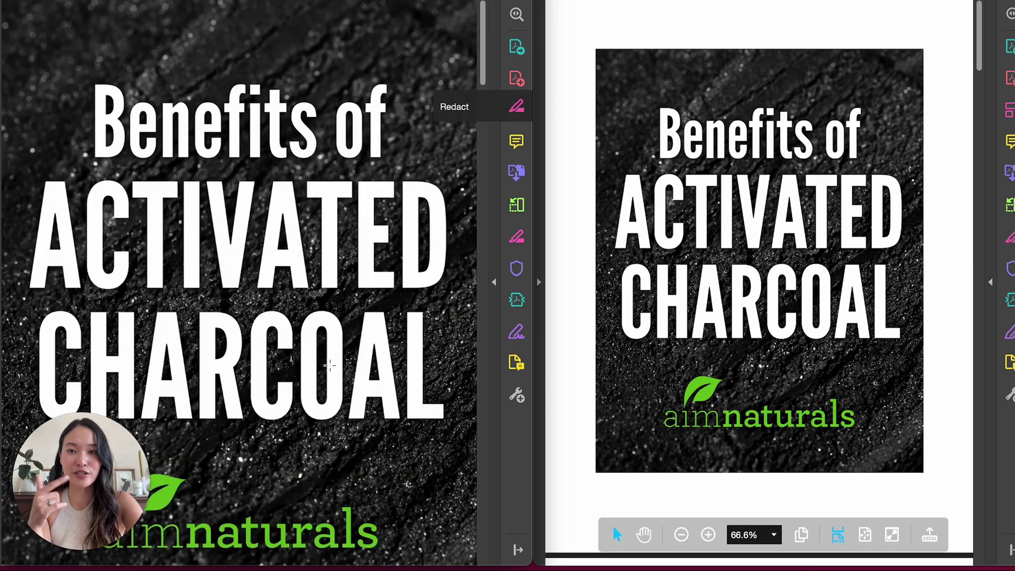
scroll(176, 256, "down", 5)
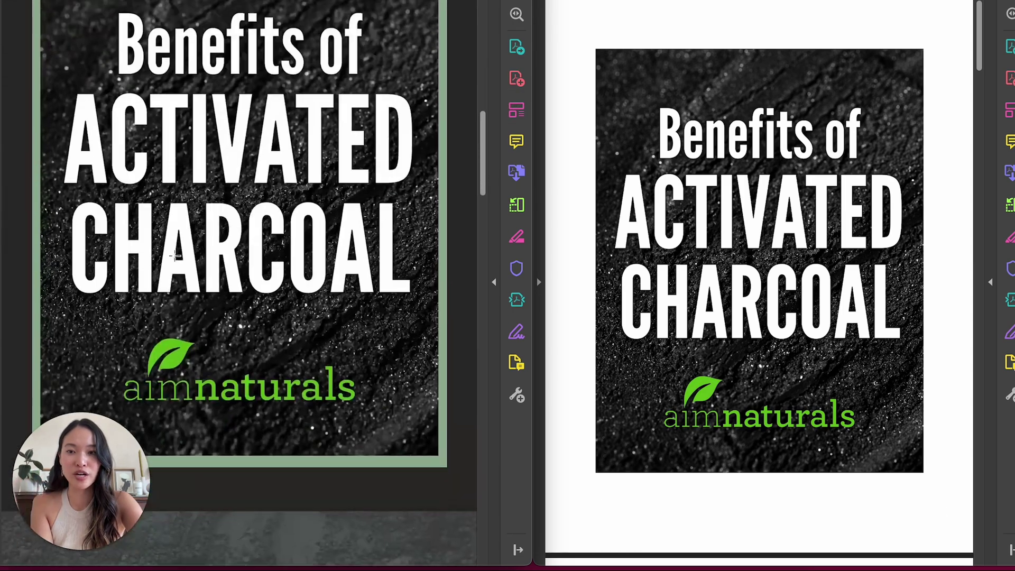
scroll(176, 255, "up", 2)
scroll(222, 243, "down", 2)
scroll(271, 234, "up", 3)
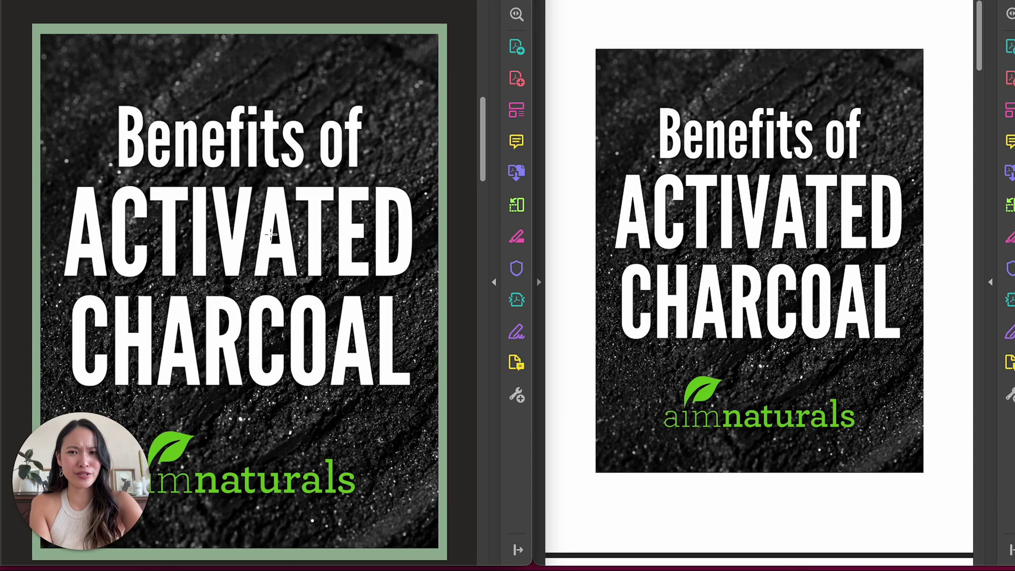
scroll(270, 233, "down", 10)
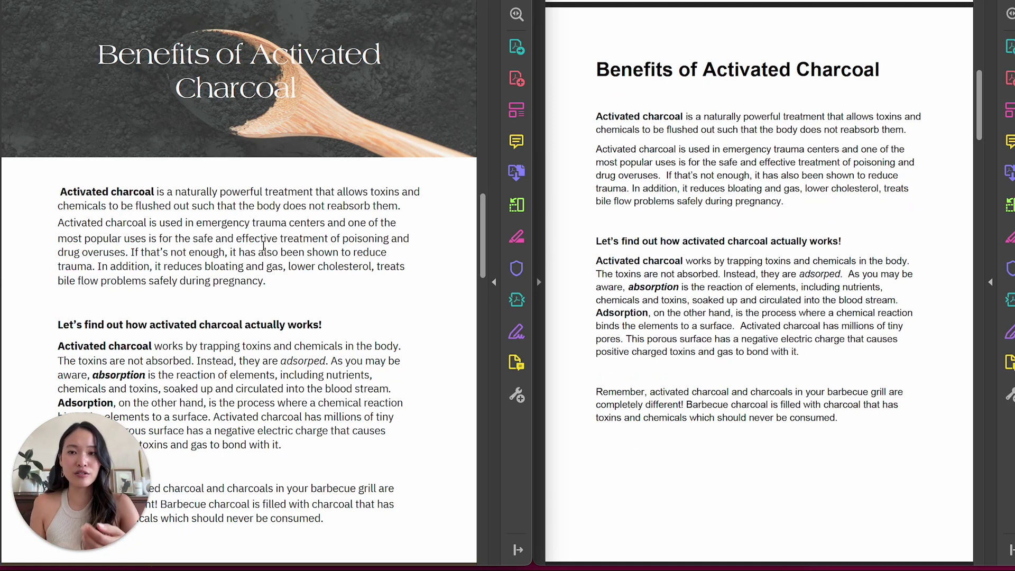
scroll(264, 246, "down", 1)
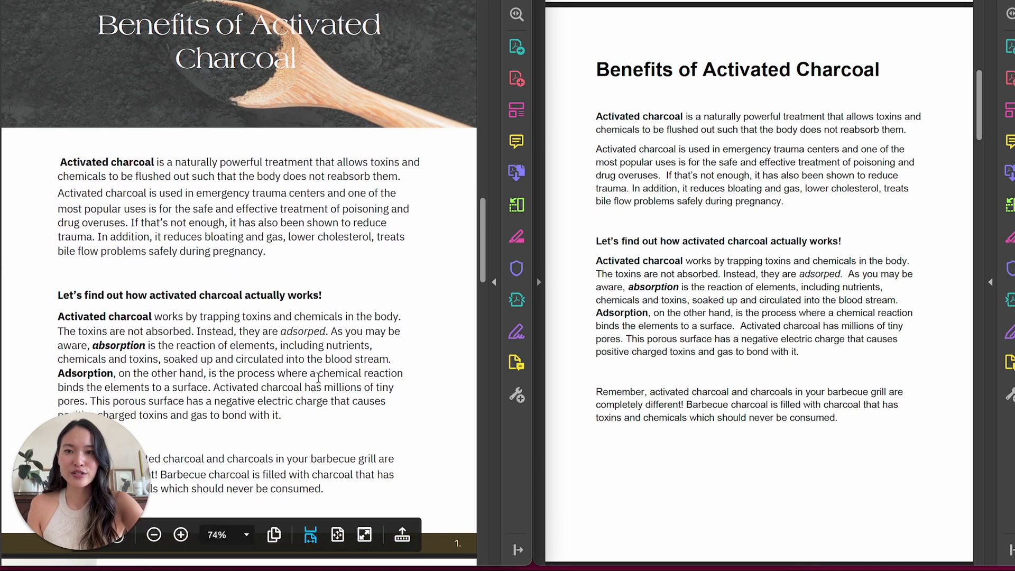
scroll(318, 378, "up", 1)
scroll(318, 378, "down", 1)
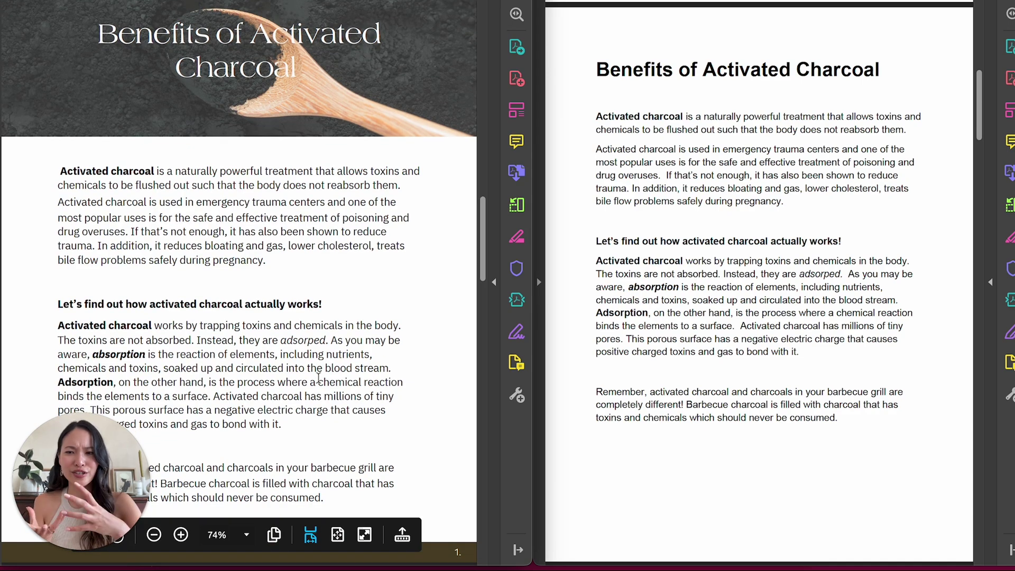
scroll(318, 378, "down", 10)
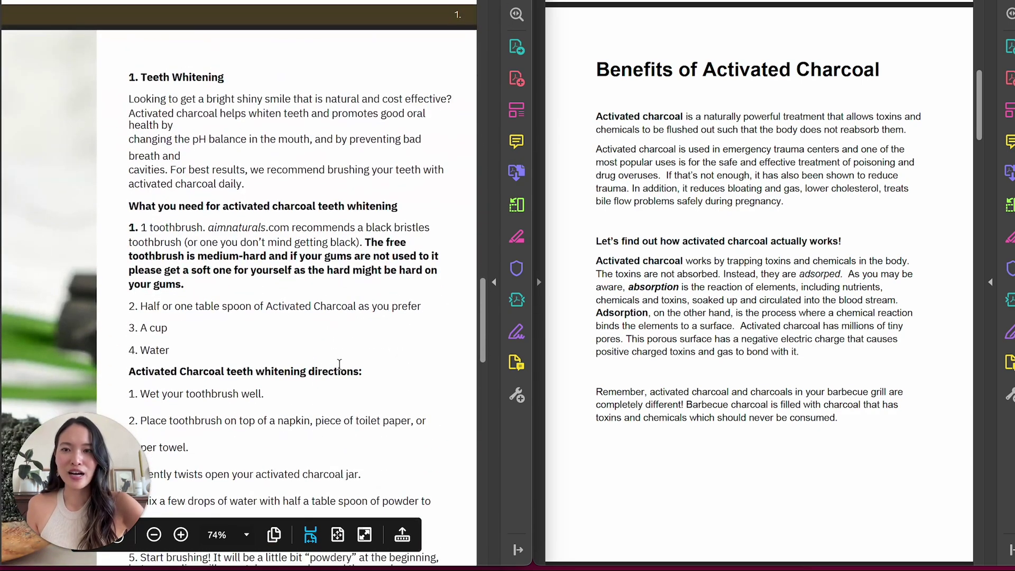
scroll(877, 295, "down", 5)
scroll(877, 295, "down", 6)
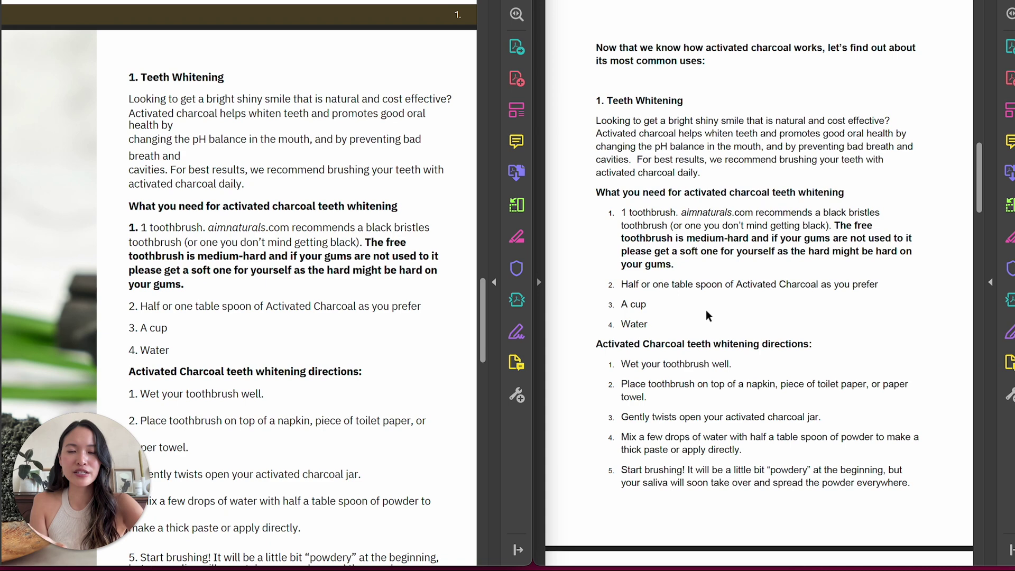
scroll(65, 263, "down", 2)
scroll(65, 264, "up", 1)
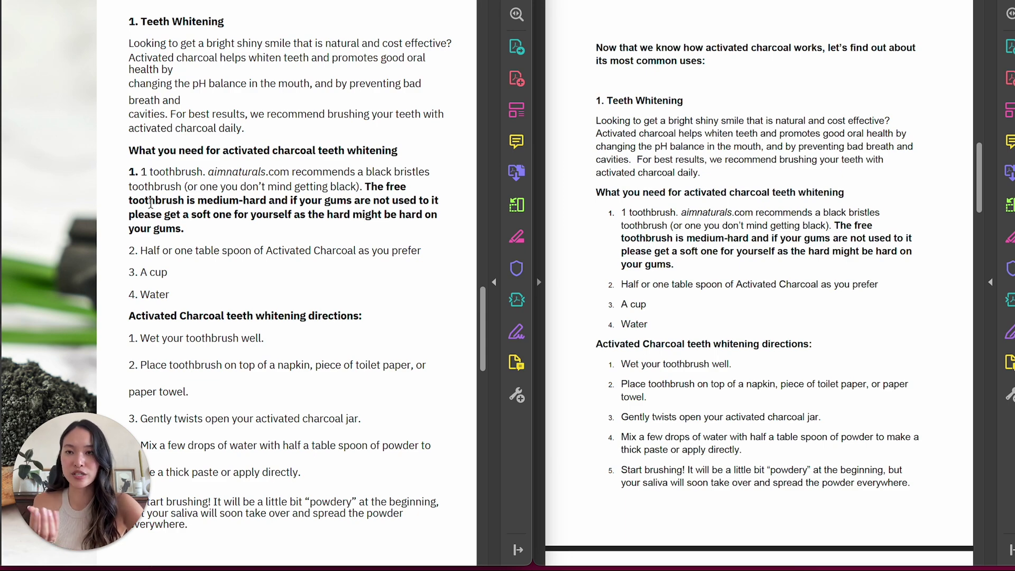
scroll(150, 202, "down", 8)
scroll(151, 202, "up", 2)
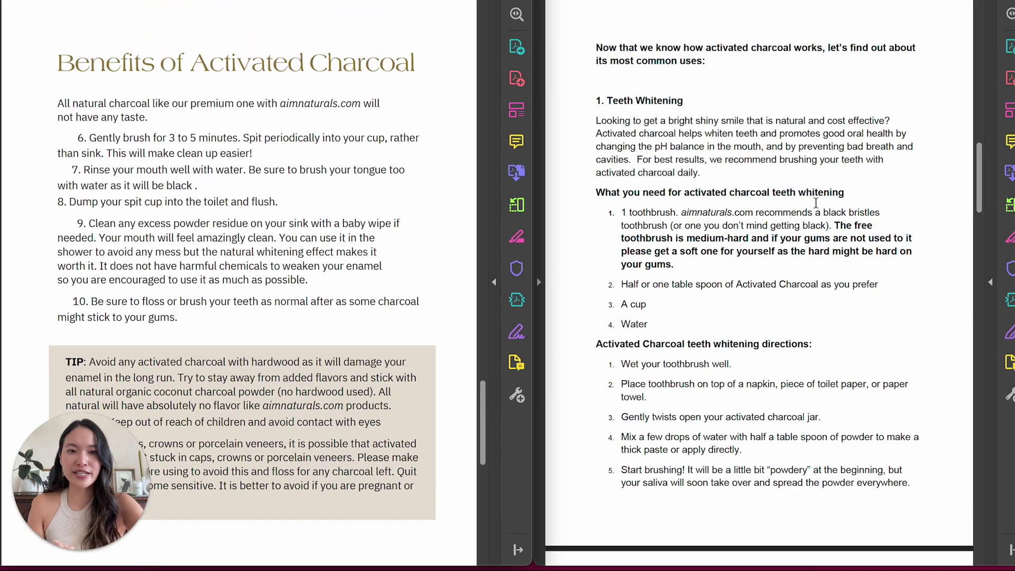
scroll(816, 202, "down", 10)
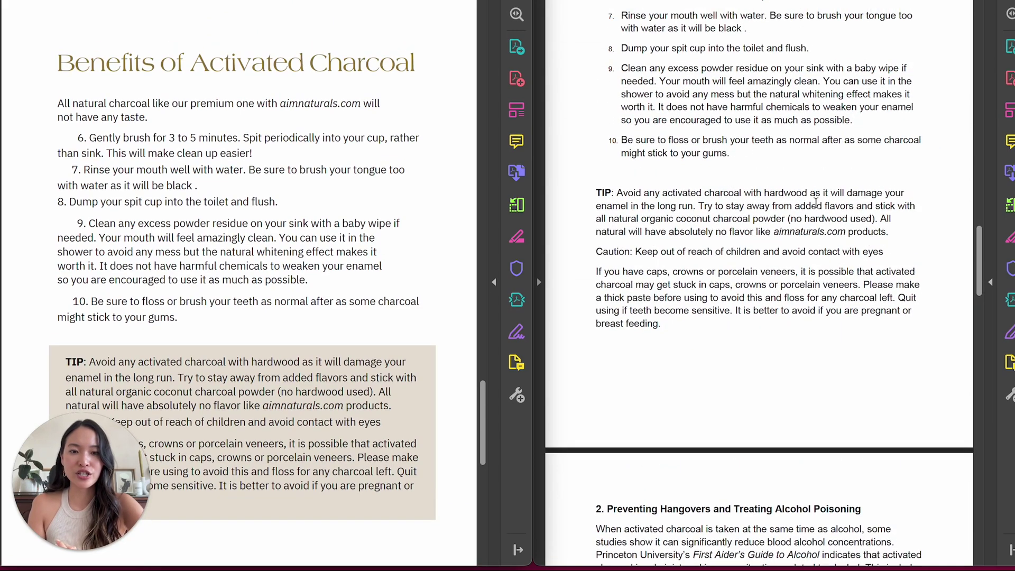
scroll(815, 203, "up", 3)
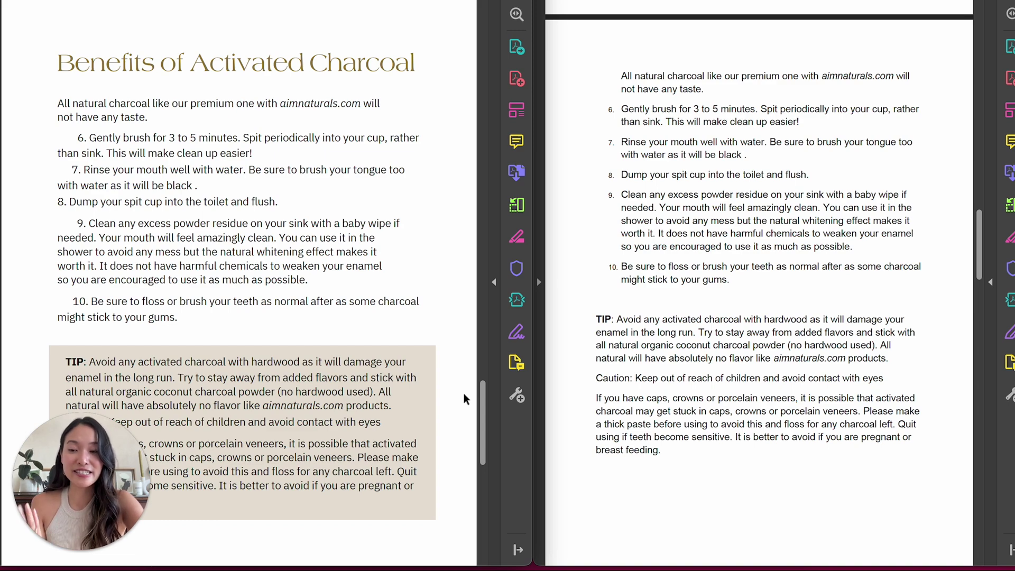
scroll(464, 399, "down", 10)
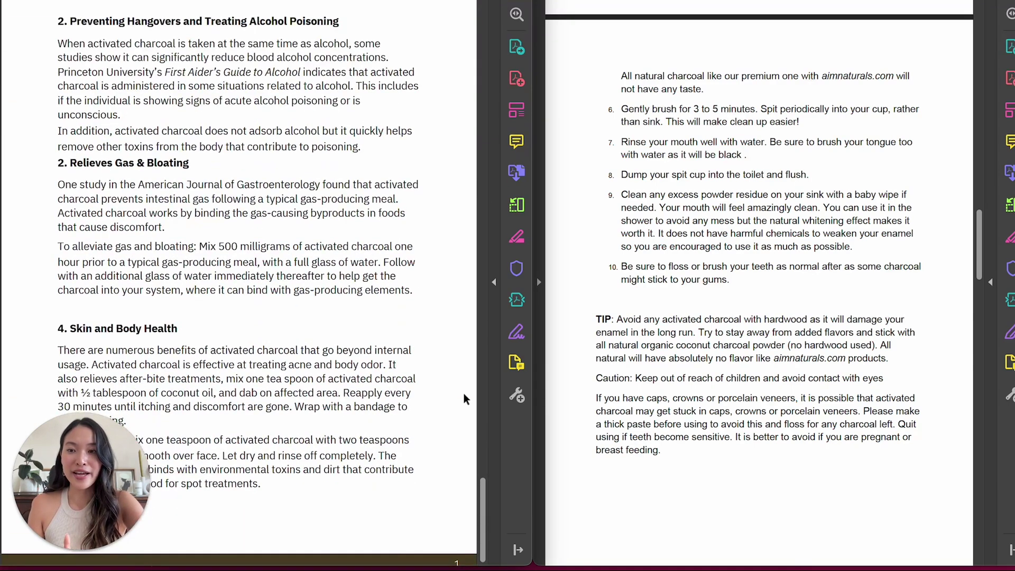
scroll(956, 205, "down", 10)
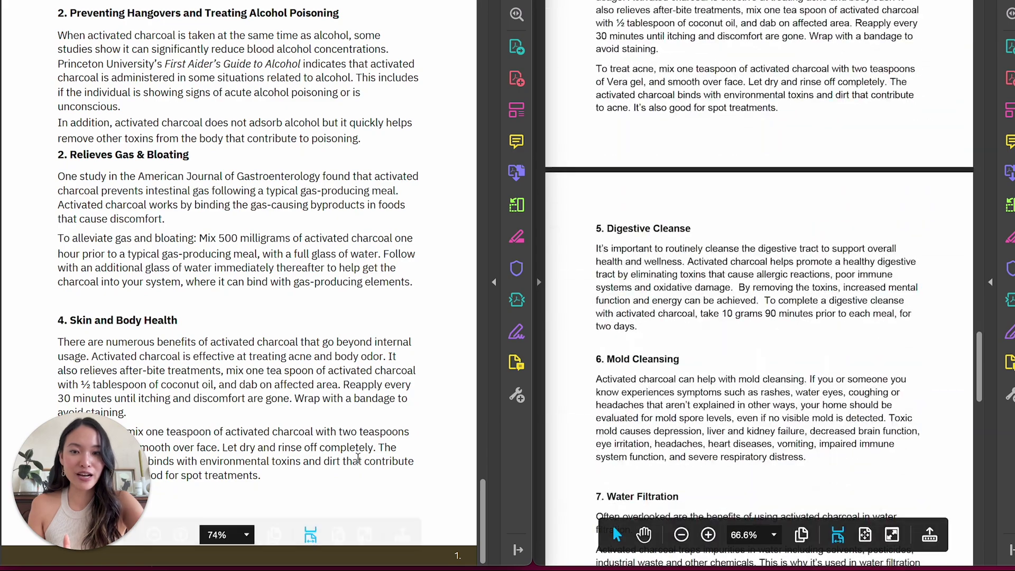
scroll(955, 205, "up", 10)
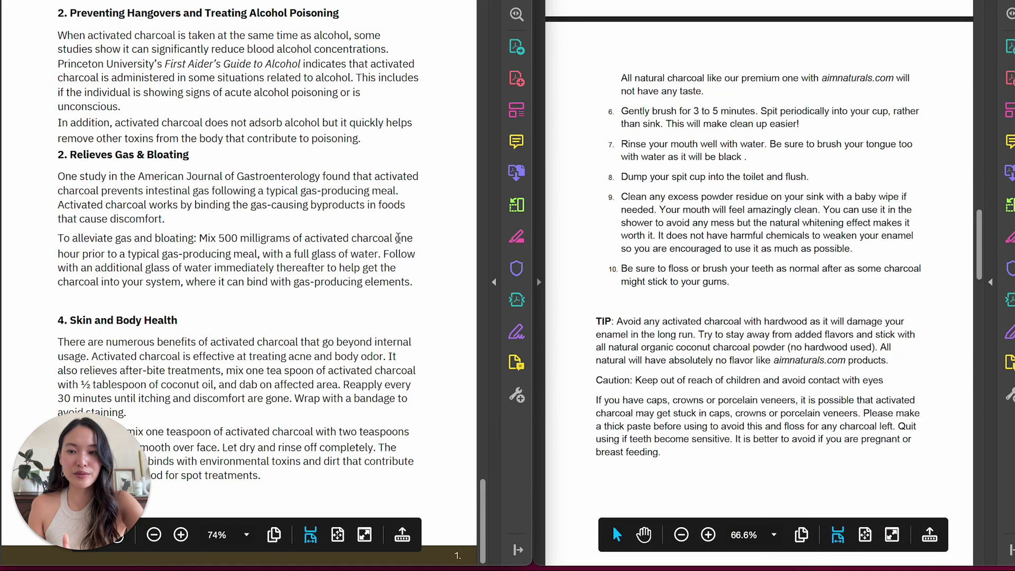
scroll(398, 238, "up", 3)
scroll(398, 238, "up", 6)
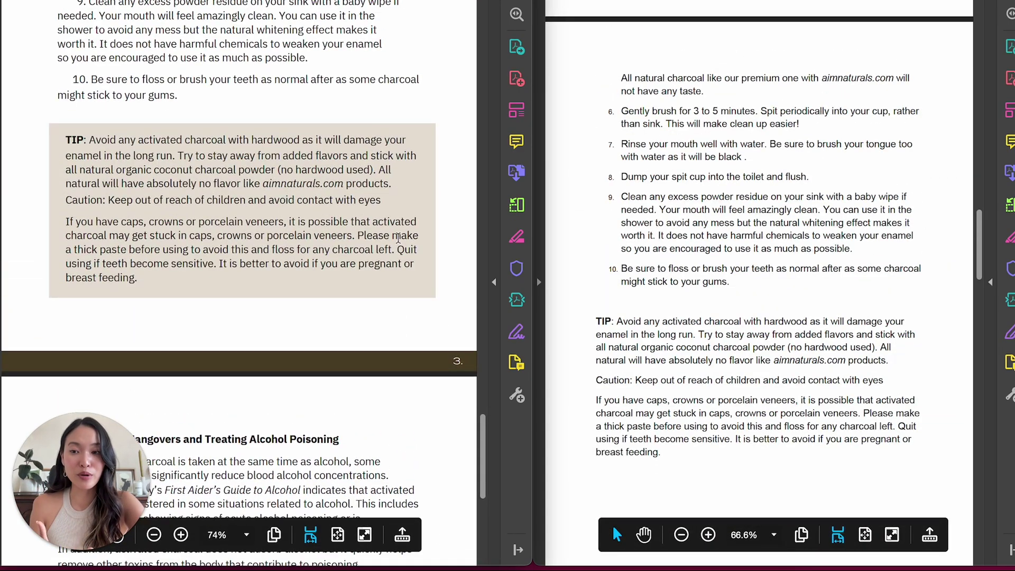
scroll(398, 238, "up", 15)
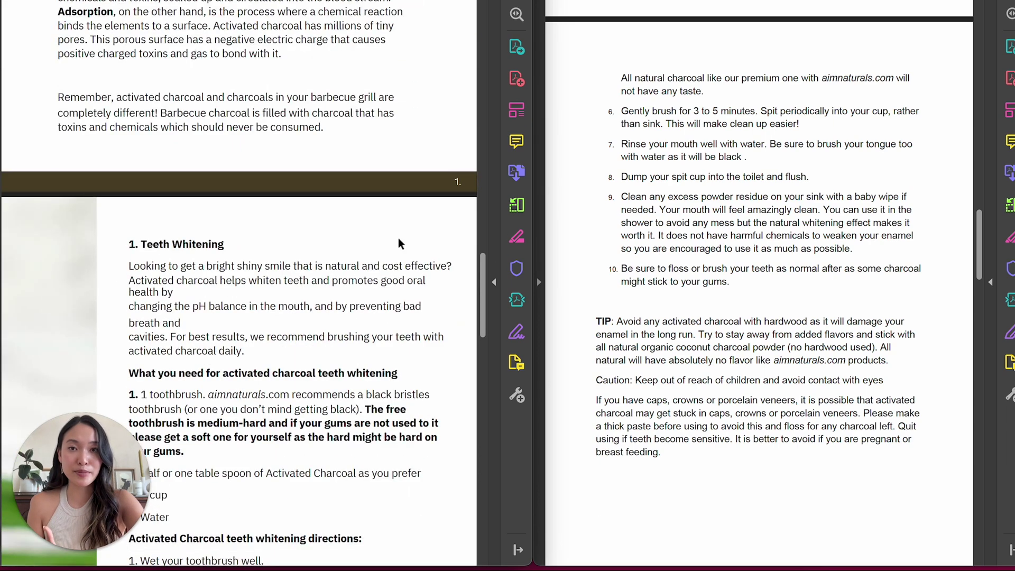
scroll(398, 243, "up", 10)
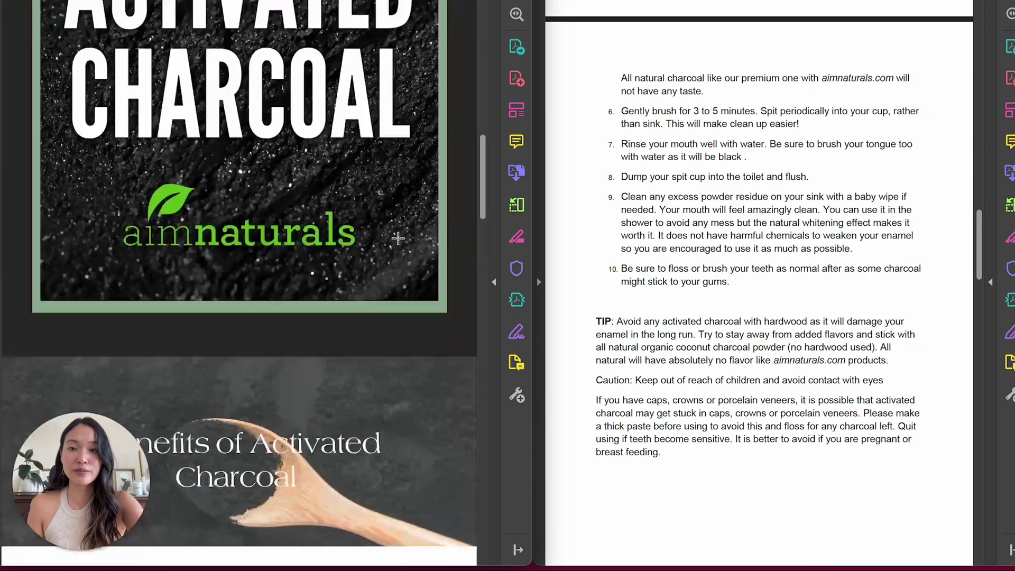
scroll(886, 283, "up", 10)
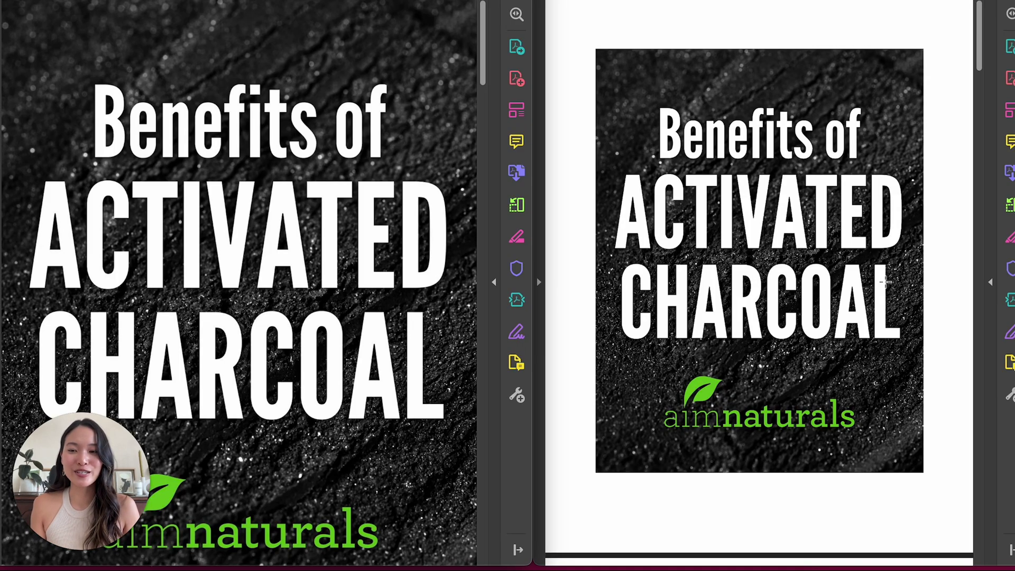
scroll(886, 282, "down", 20)
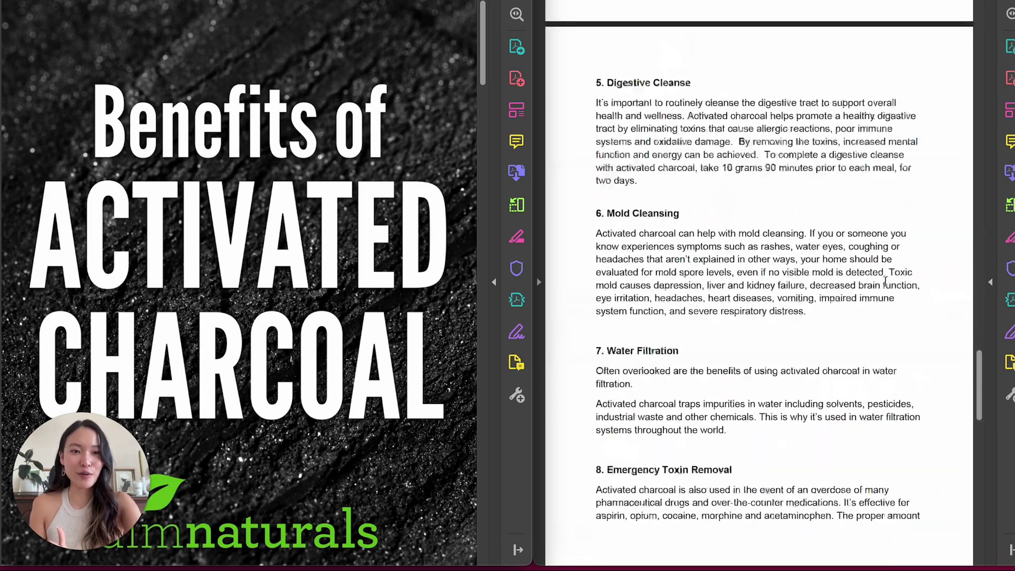
scroll(885, 282, "up", 20)
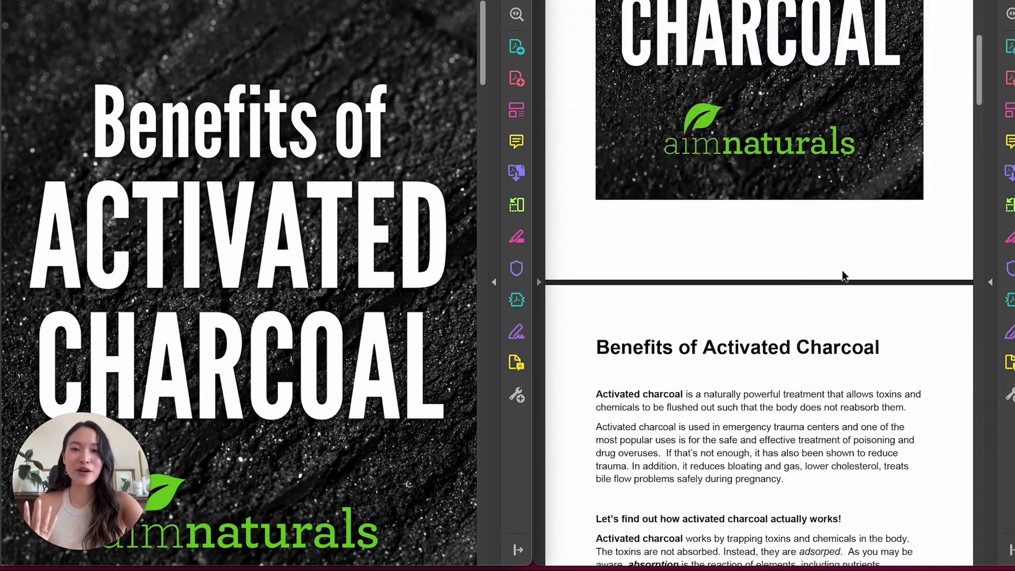
scroll(428, 225, "down", 5)
scroll(428, 224, "down", 20)
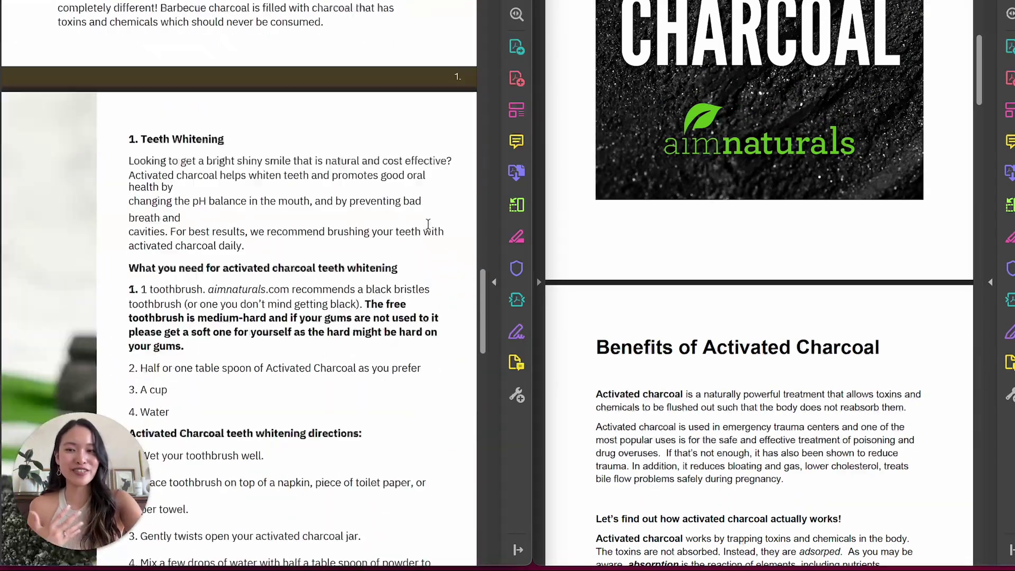
scroll(428, 229, "up", 1)
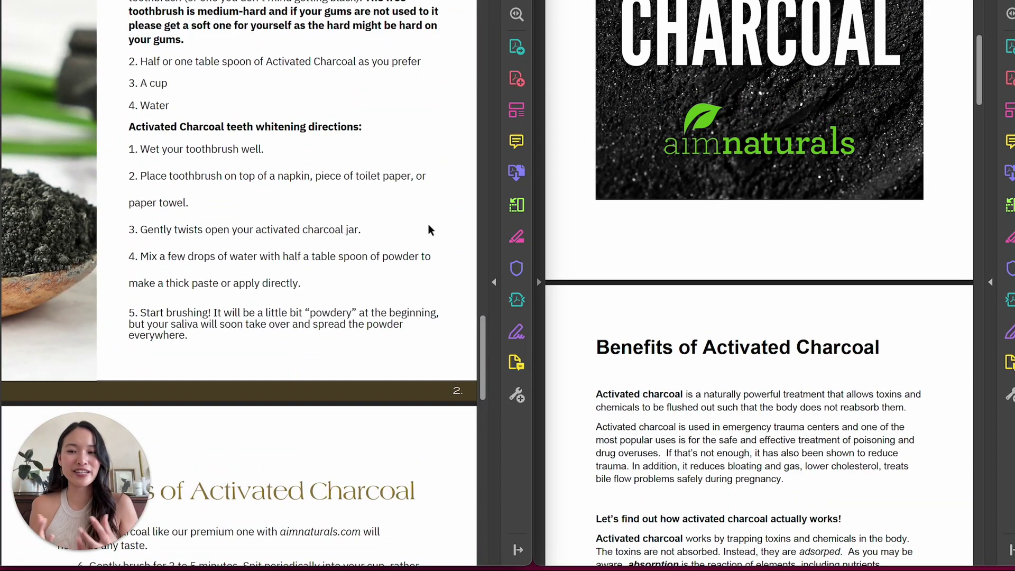